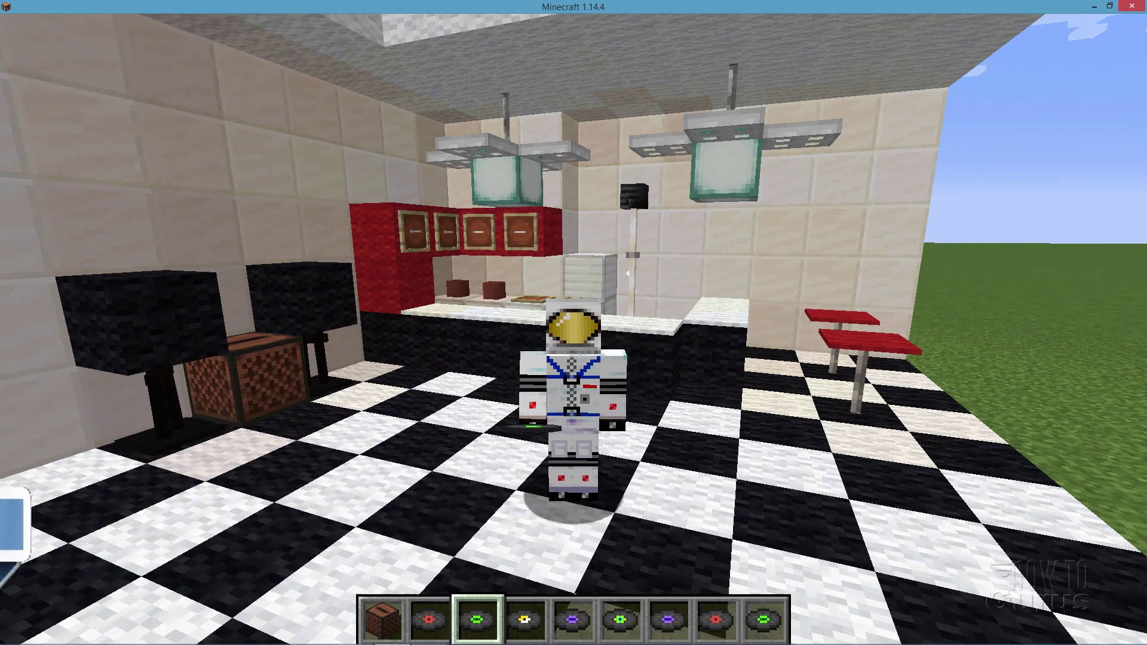
# Switch to first-person view and play the yellow music disc in the jukebox between the two black speakers
pyautogui.scroll(-4, 573, 323)
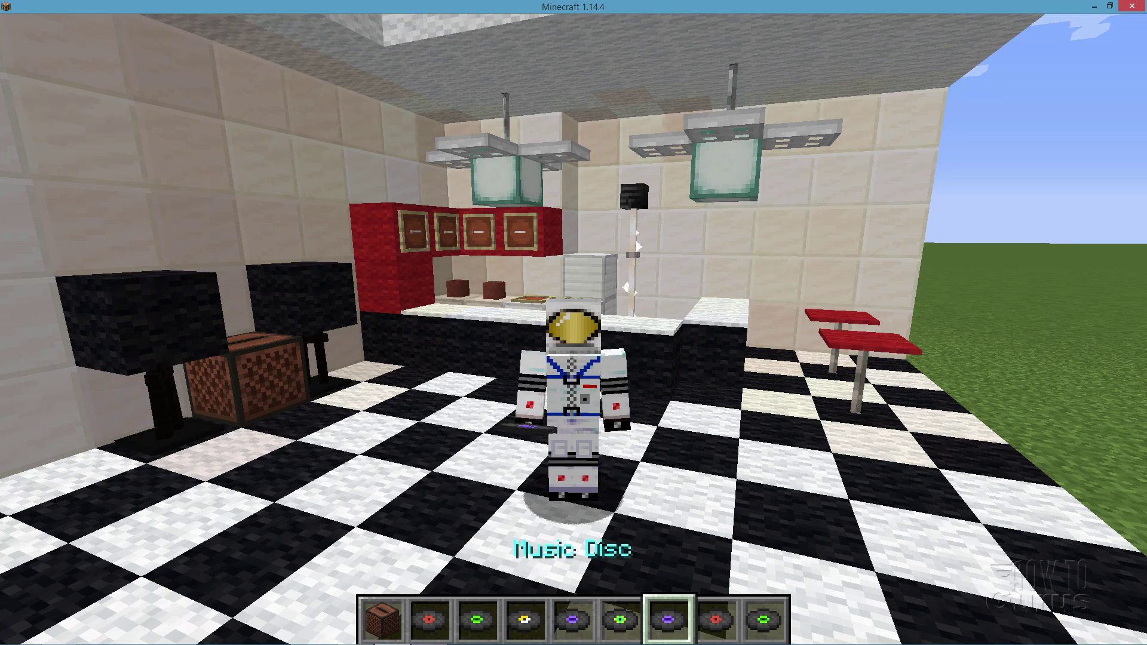
pyautogui.scroll(5, 573, 322)
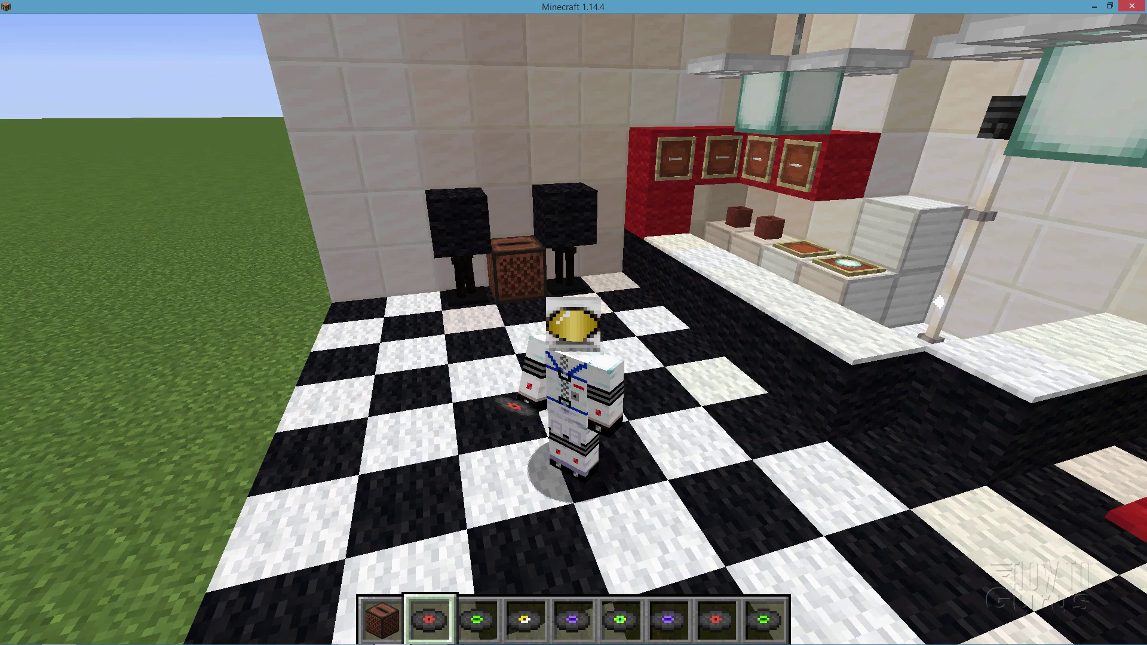
pyautogui.scroll(-2, 573, 323)
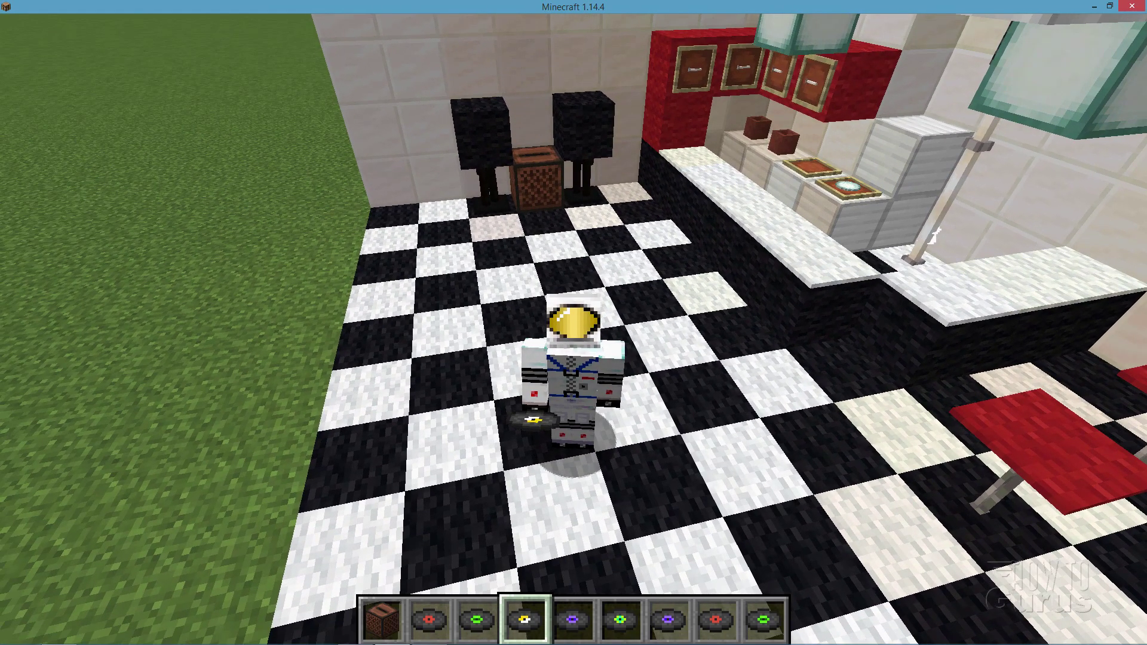
pyautogui.press('F5')
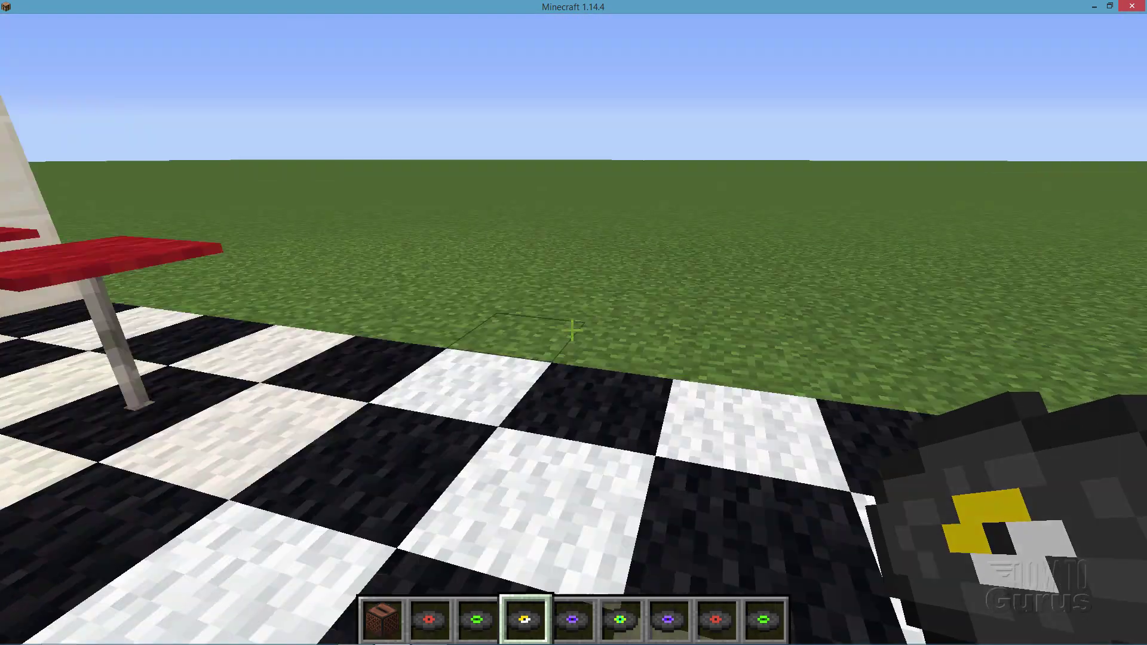
pyautogui.rightClick(572, 331)
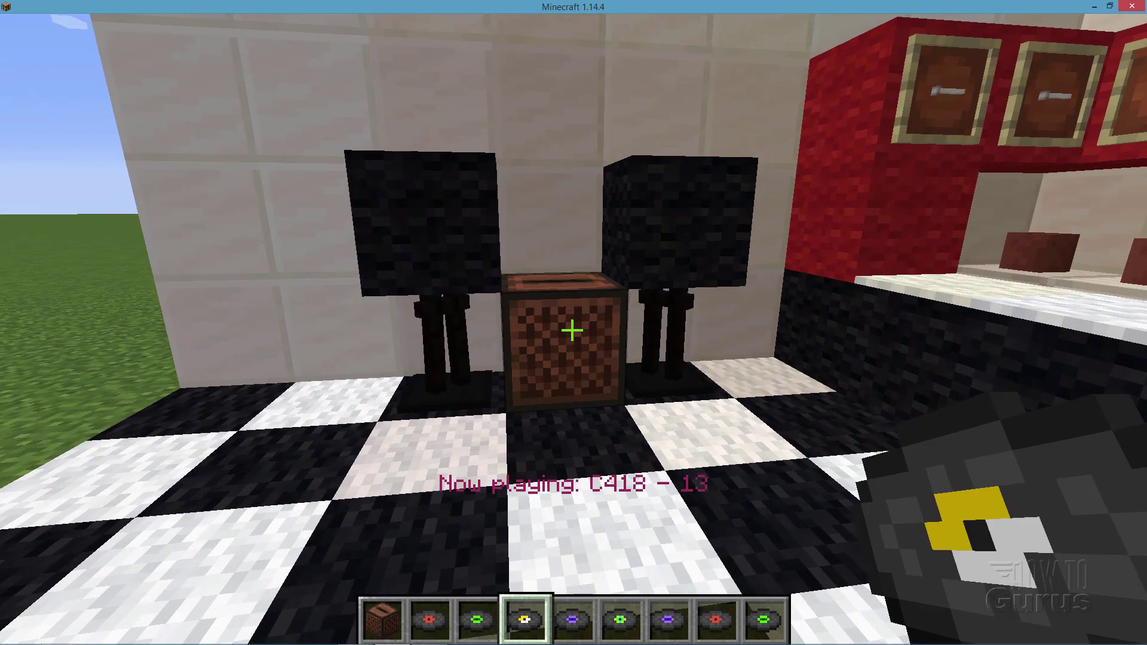
# Eject the yellow disc from the jukebox and play the light green music disc in it instead
pyautogui.press('w')
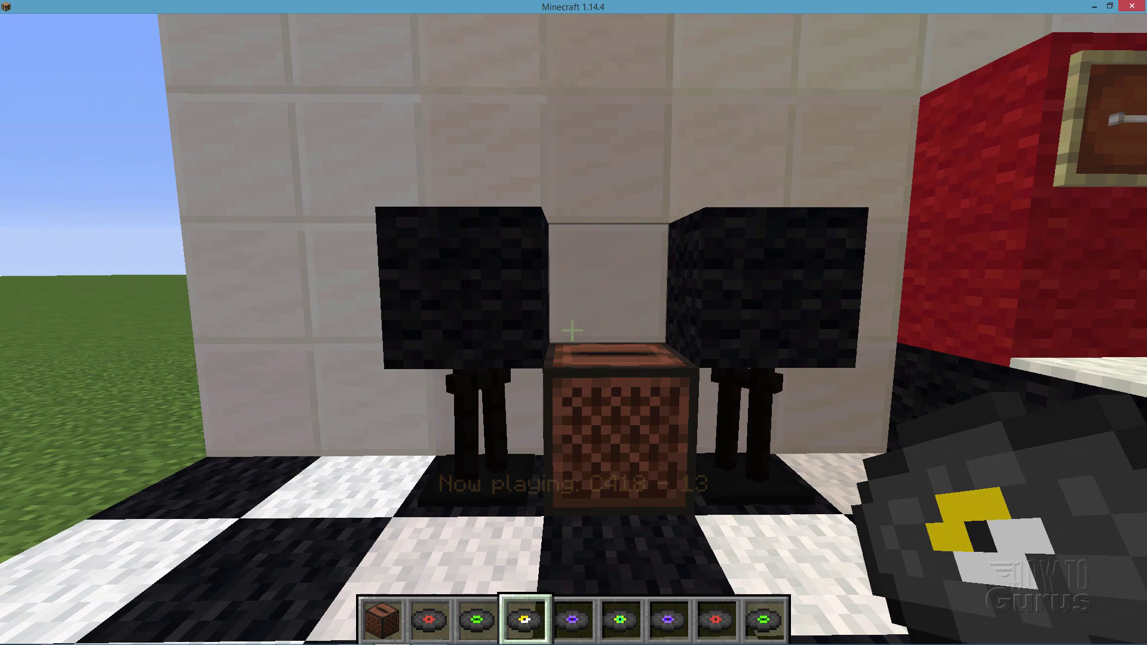
pyautogui.scroll(-2, 572, 330)
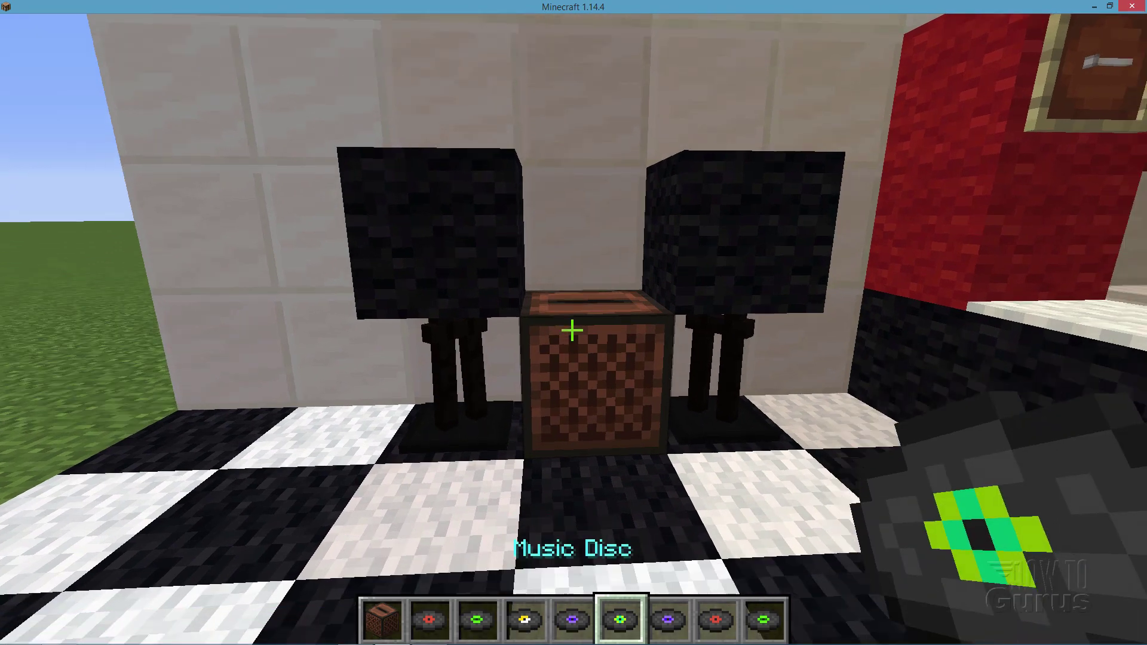
pyautogui.rightClick(571, 330)
pyautogui.rightClick(572, 330)
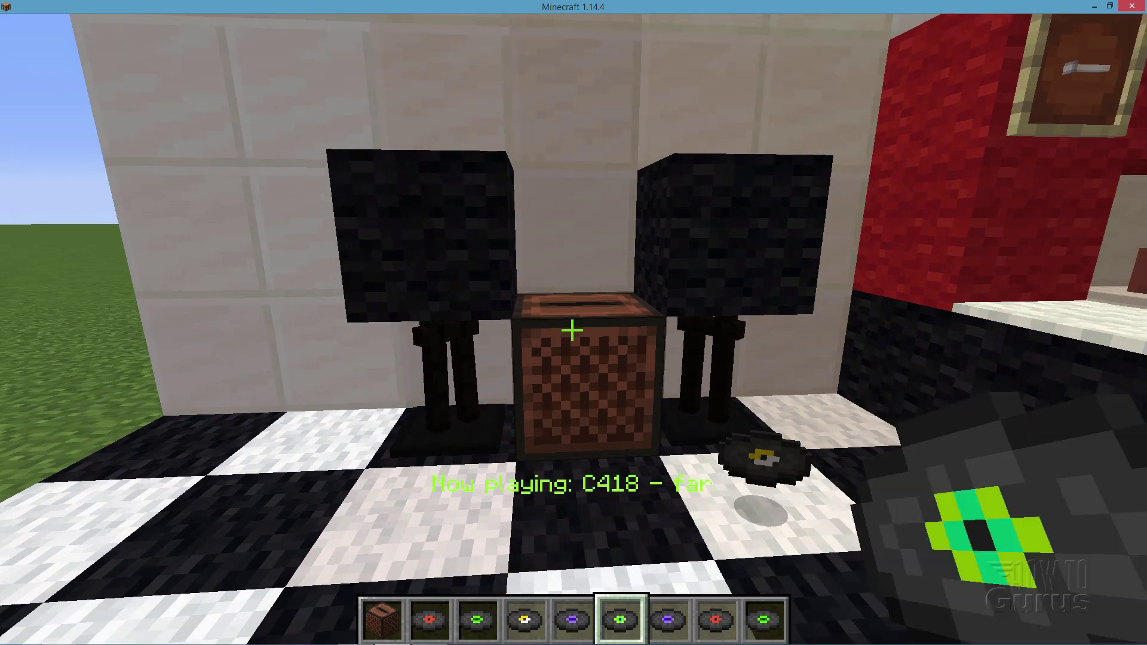
pyautogui.press('w')
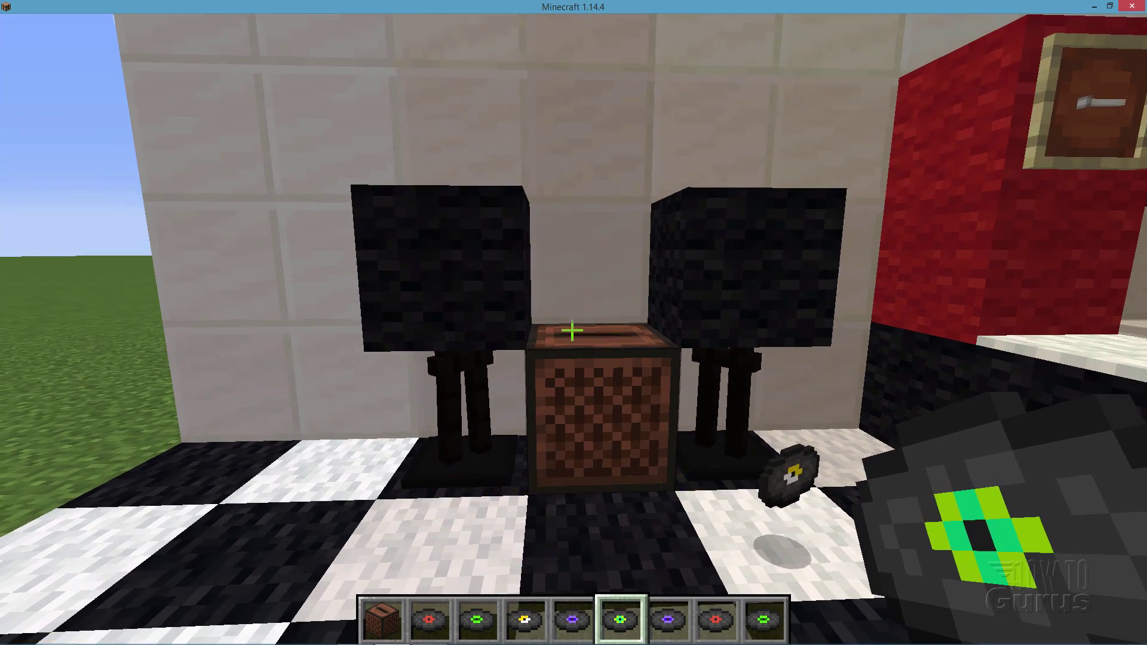
# Back away from the jukebox across the grass, facing the building, to test how far the music carries
pyautogui.press('s')
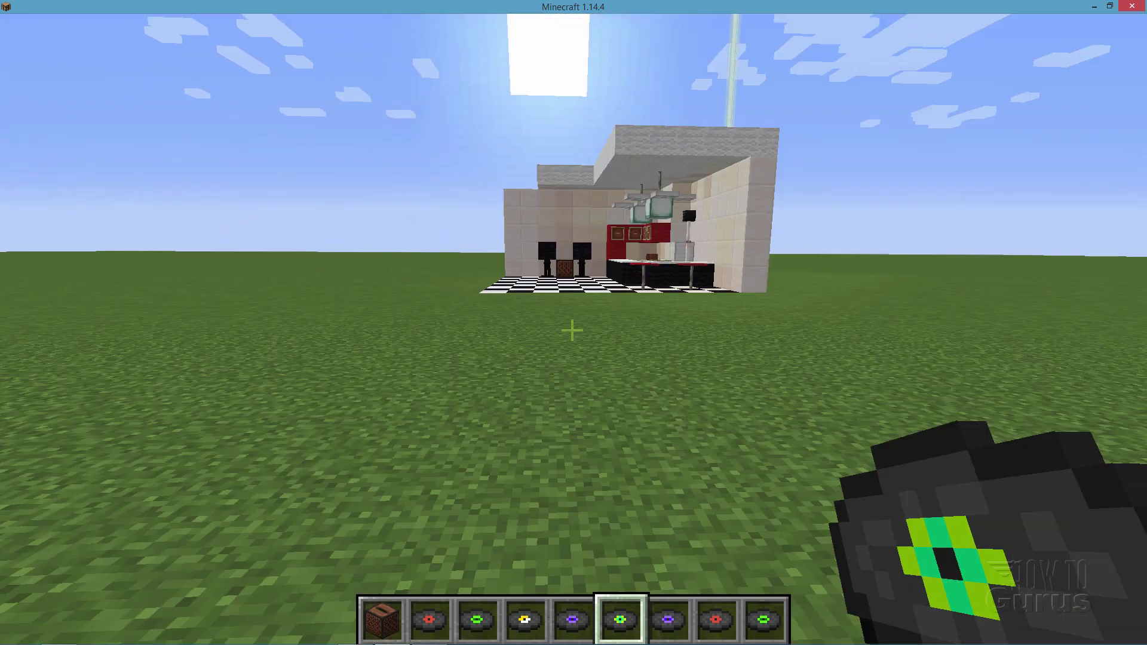
pyautogui.press('s')
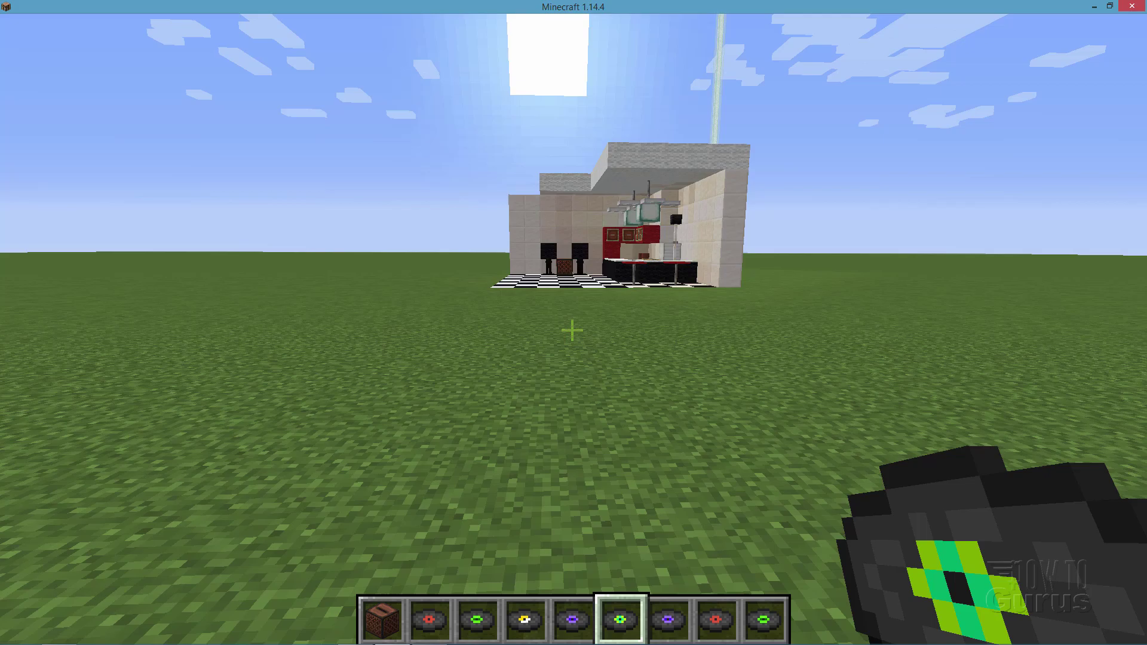
pyautogui.press('s')
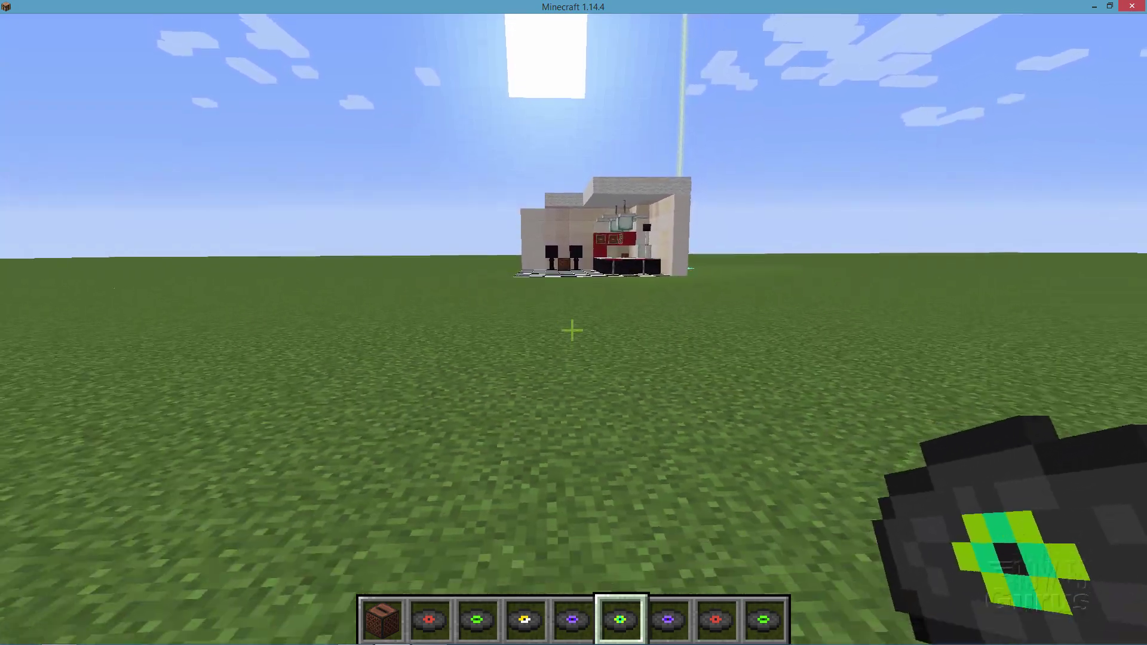
pyautogui.press('s')
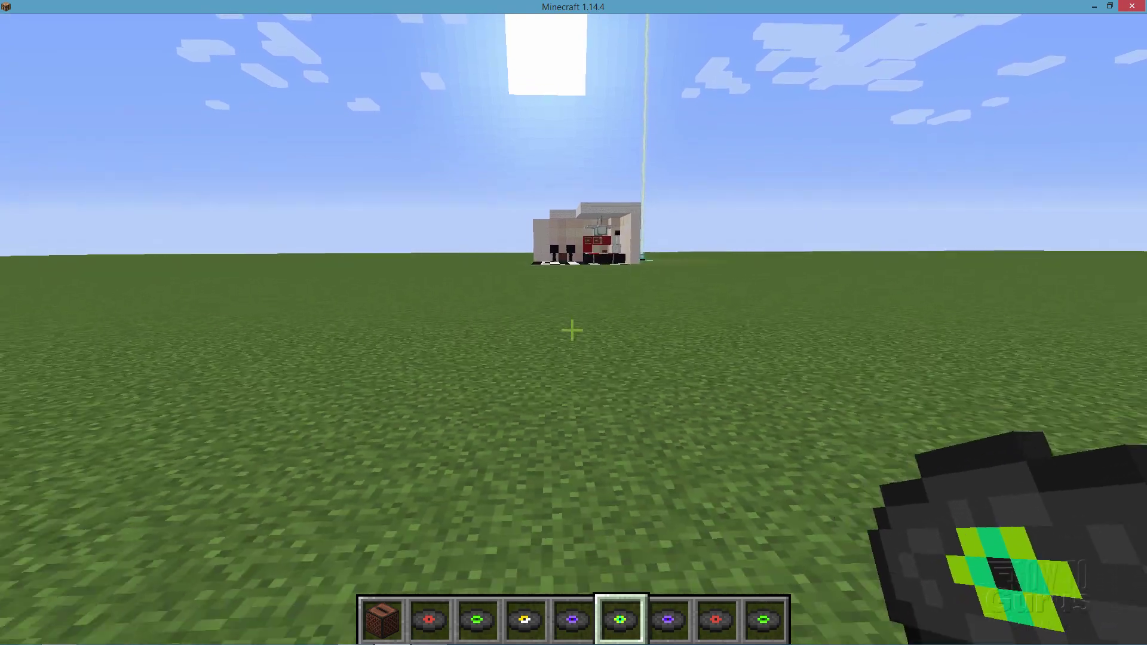
pyautogui.press('s')
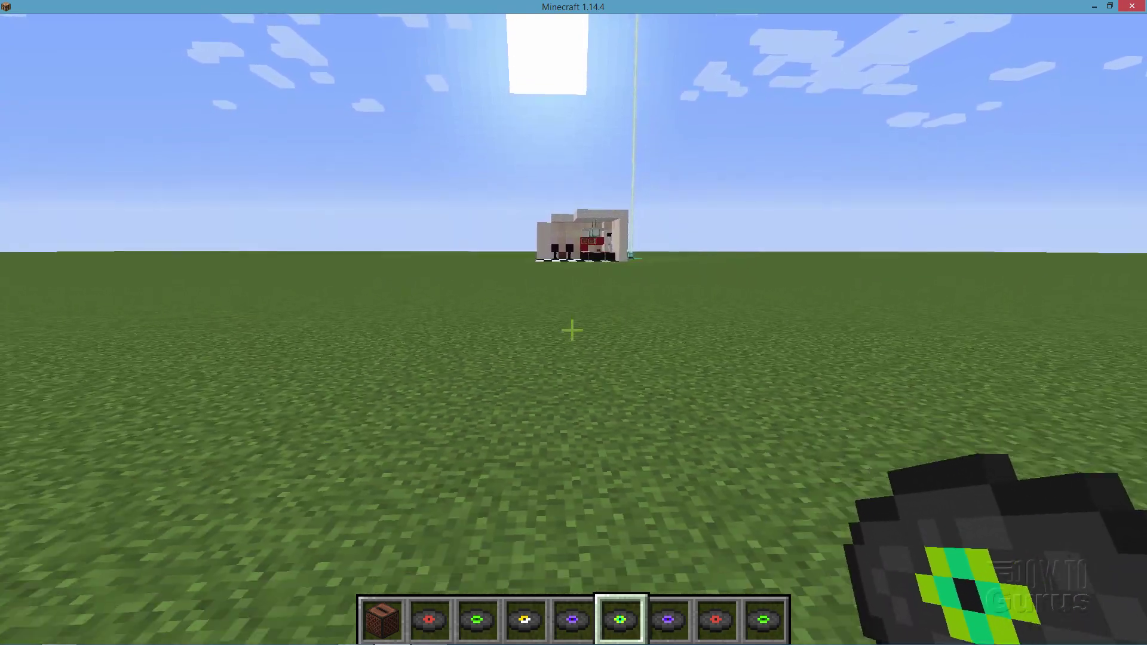
pyautogui.press('s')
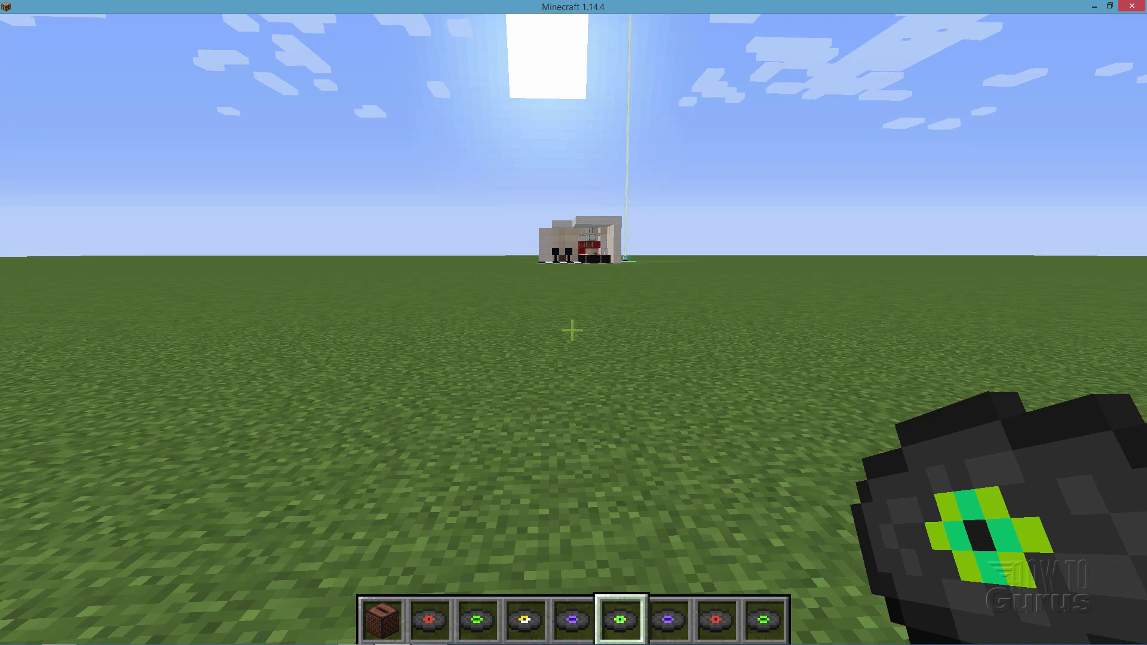
# Walk forward across the grass into the building and return to the jukebox while listening to the music
pyautogui.press('w')
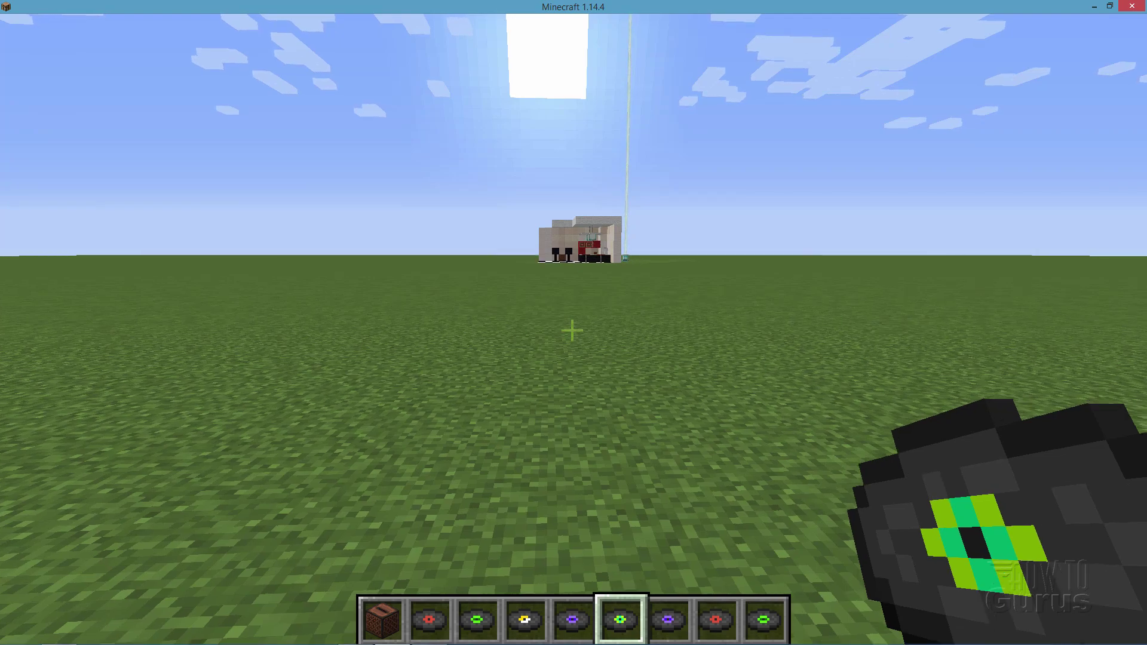
pyautogui.press('w')
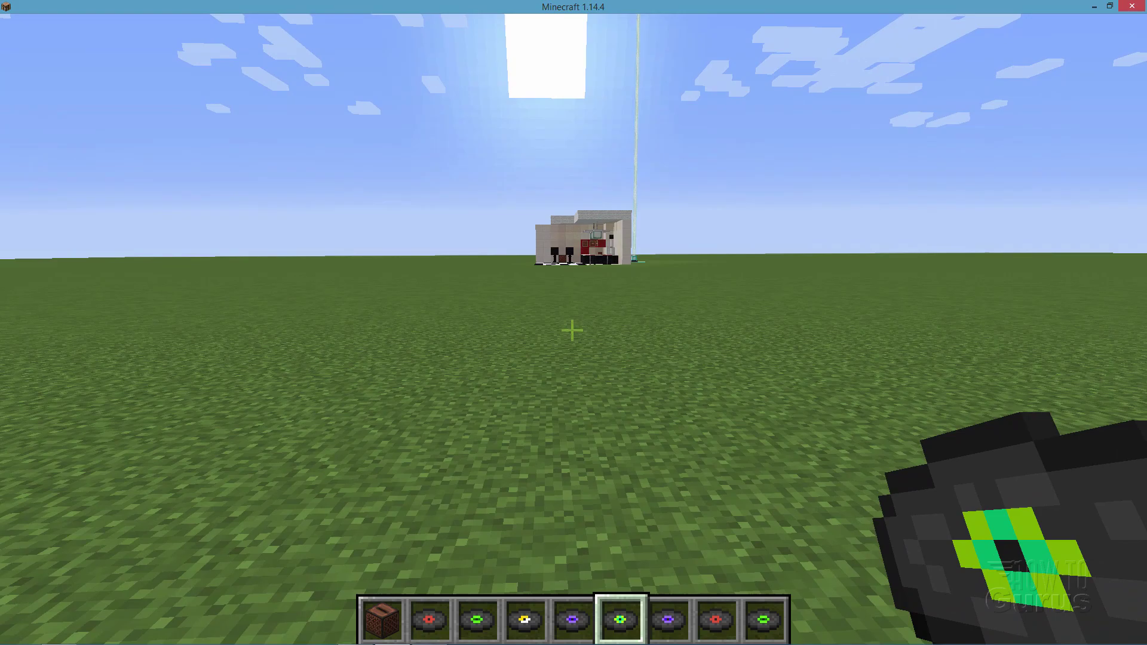
pyautogui.press('w')
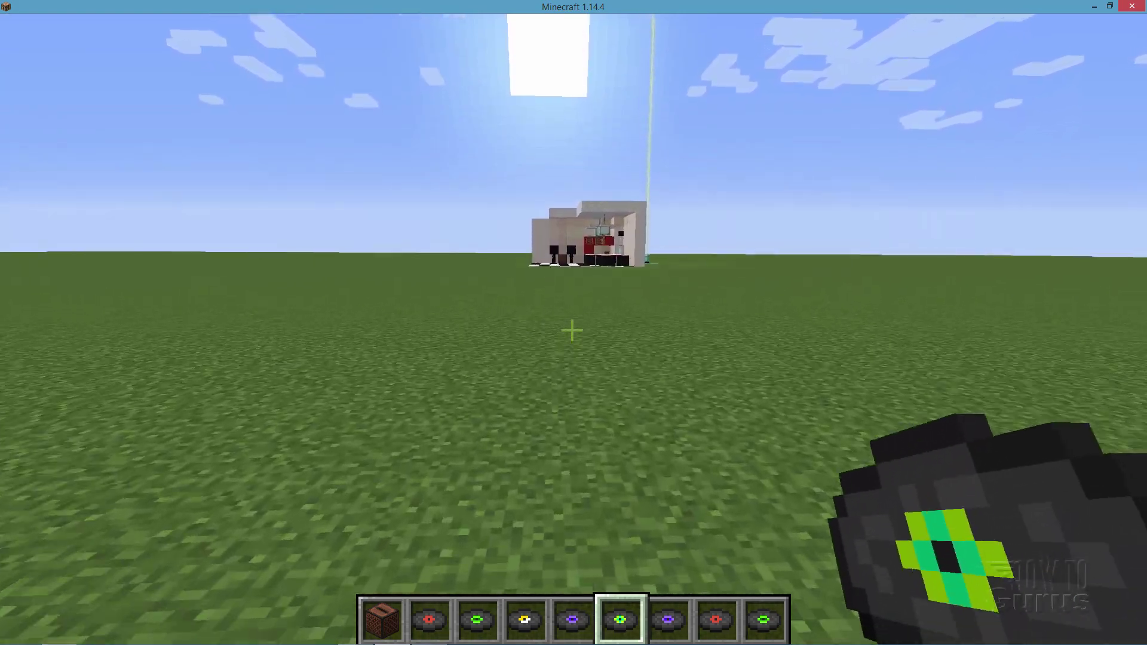
pyautogui.press('w')
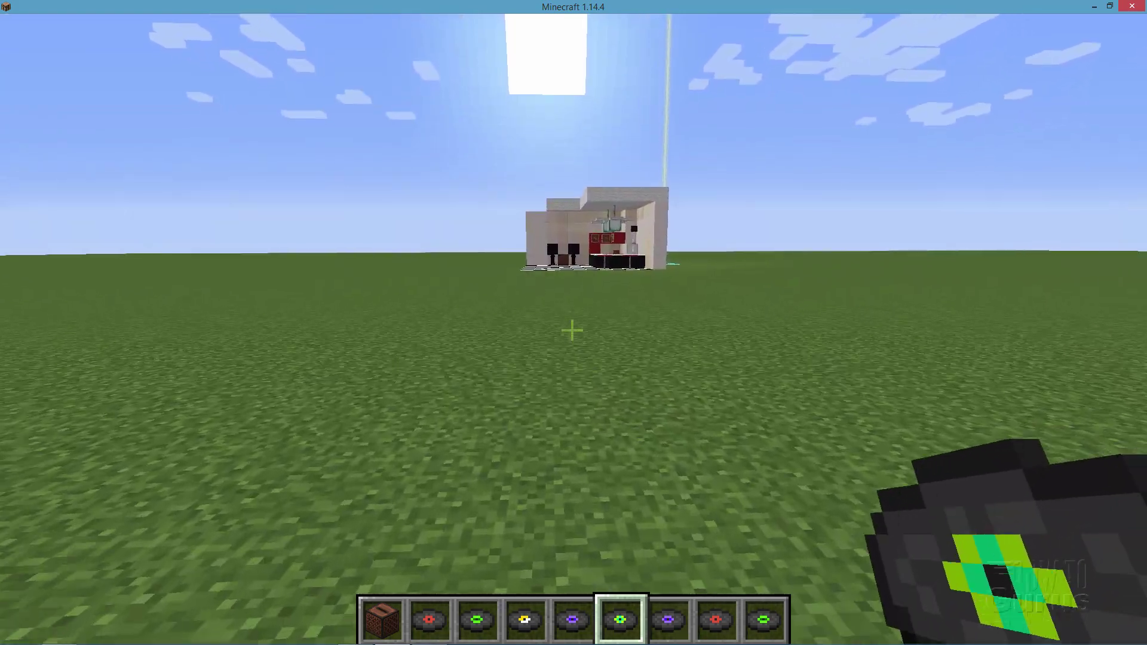
pyautogui.press('w')
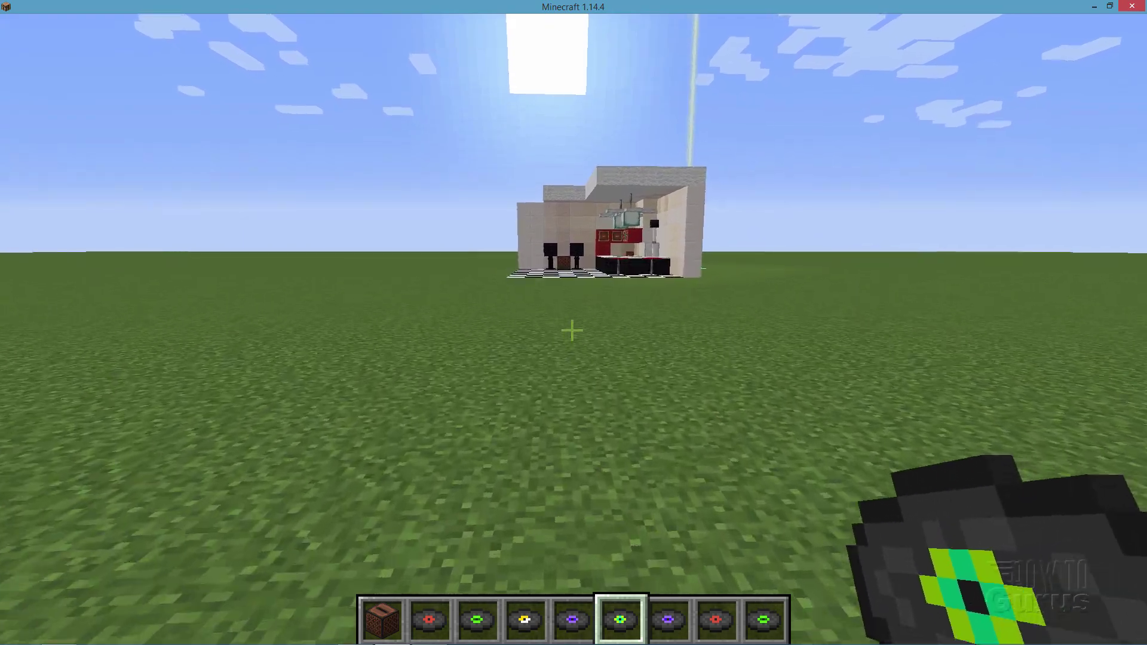
pyautogui.press('w')
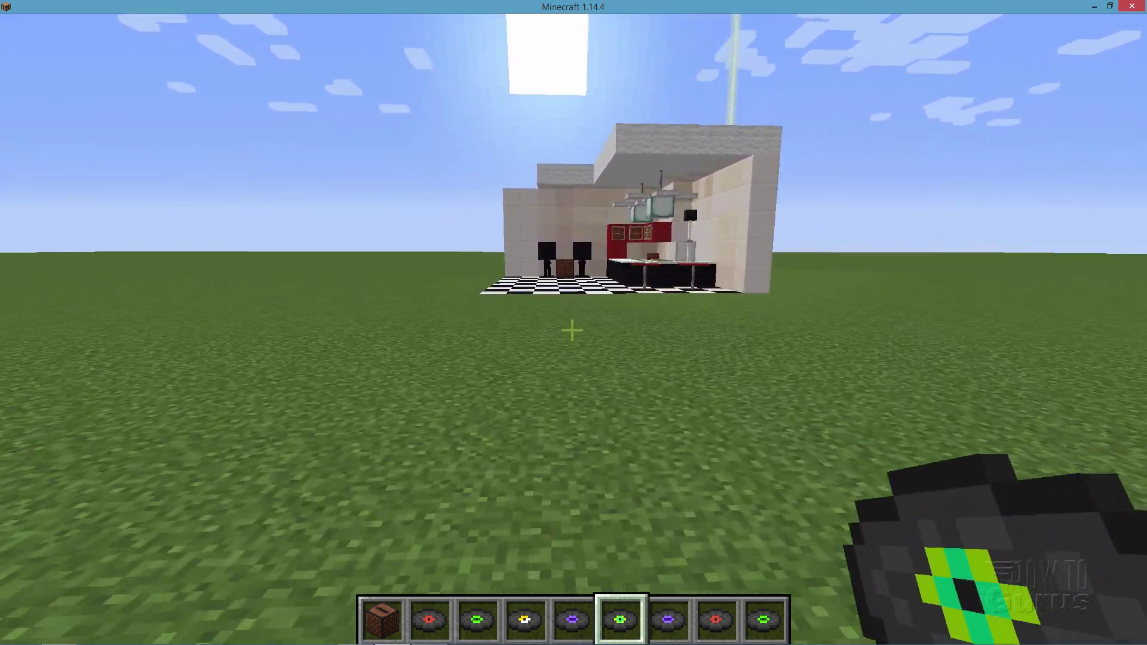
pyautogui.press('w')
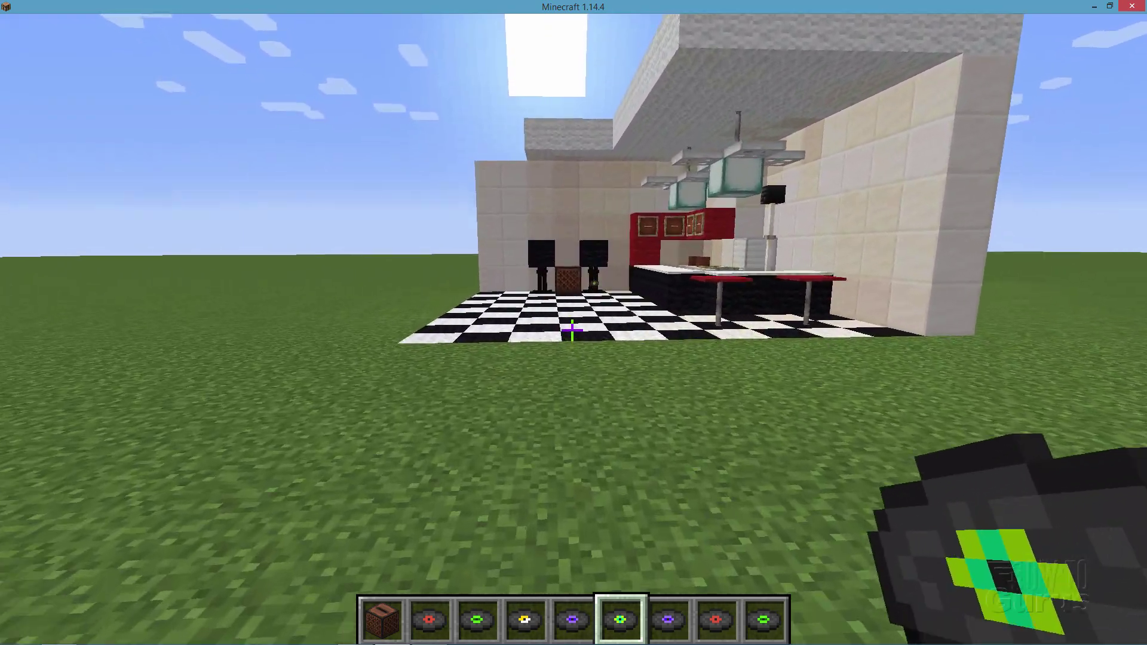
pyautogui.press('w')
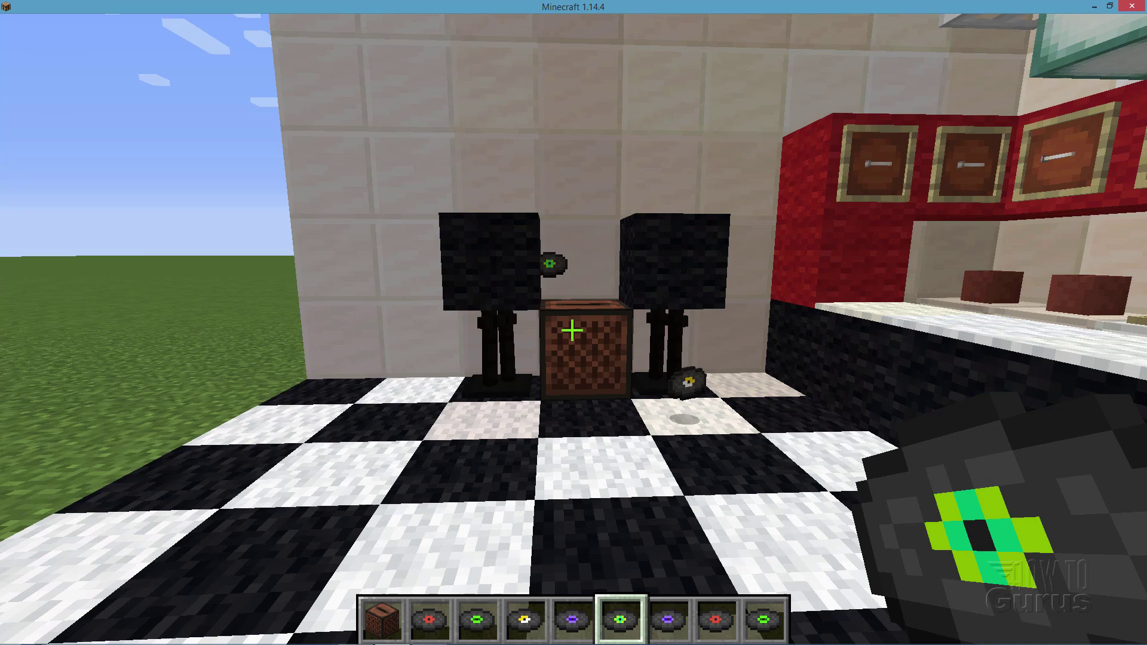
pyautogui.press('w')
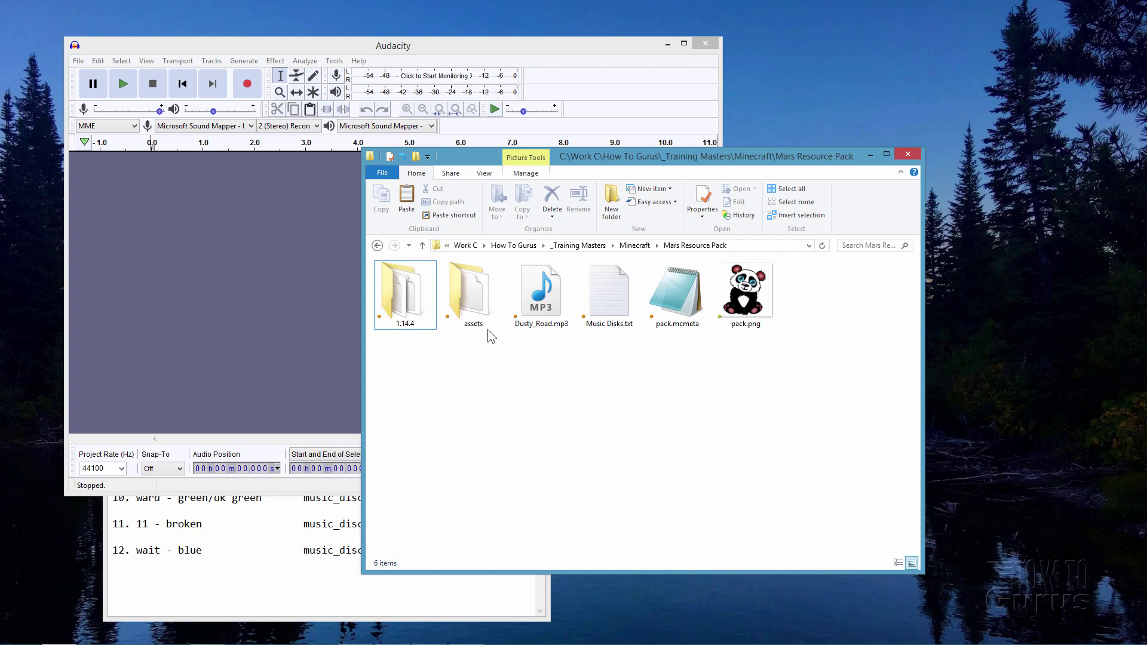
# In File Explorer, review the Mars Resource Pack items: assets, pack.mcmeta, pack.png, the 1.14.4 folder and Dusty_Road.mp3
pyautogui.click(479, 312)
pyautogui.click(680, 310)
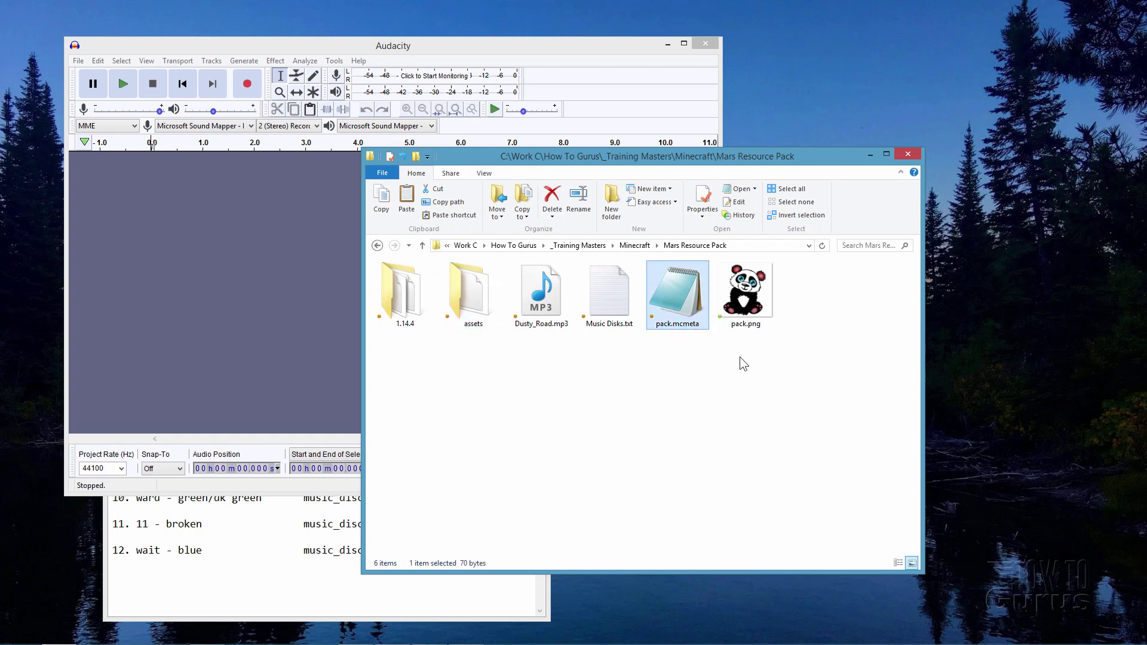
pyautogui.click(743, 311)
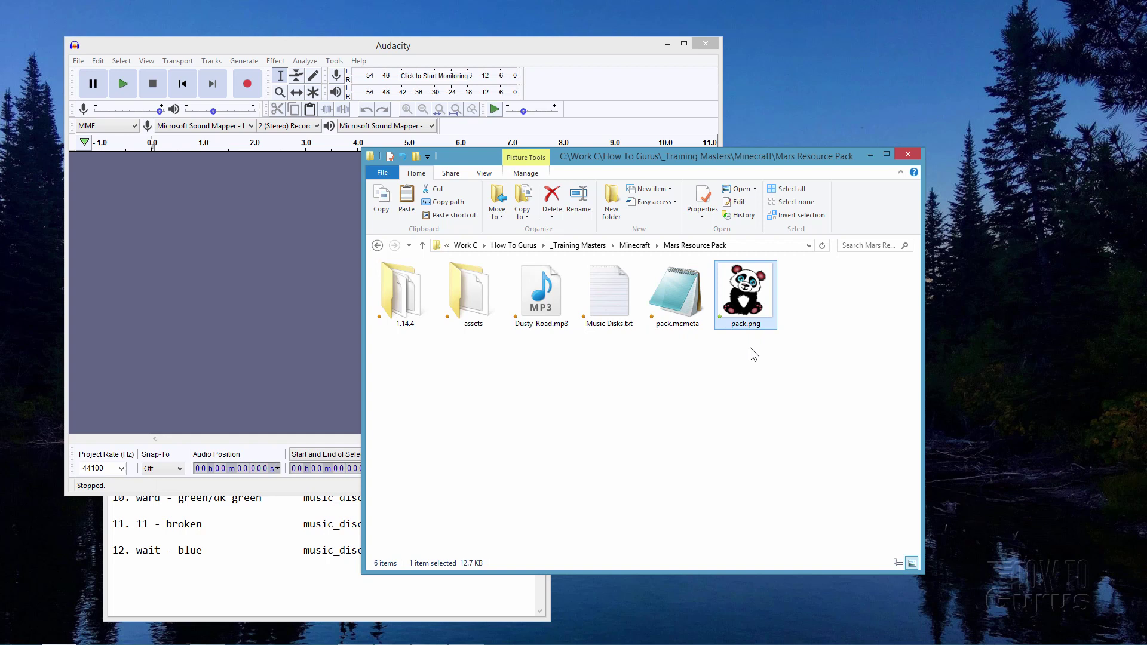
pyautogui.click(750, 347)
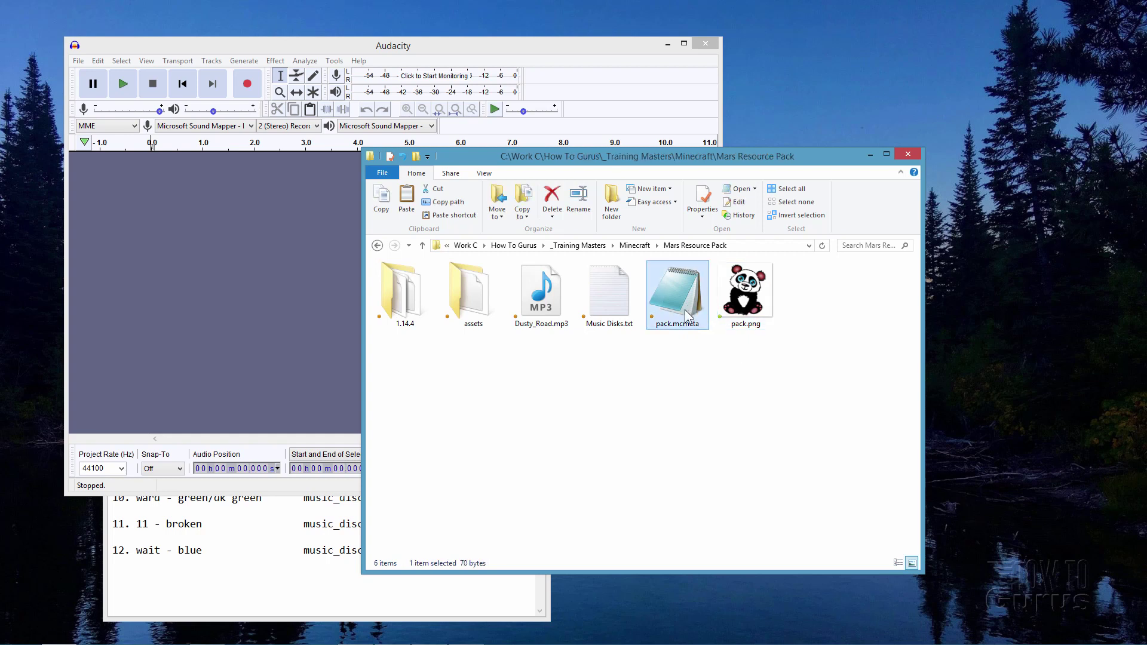
pyautogui.click(495, 308)
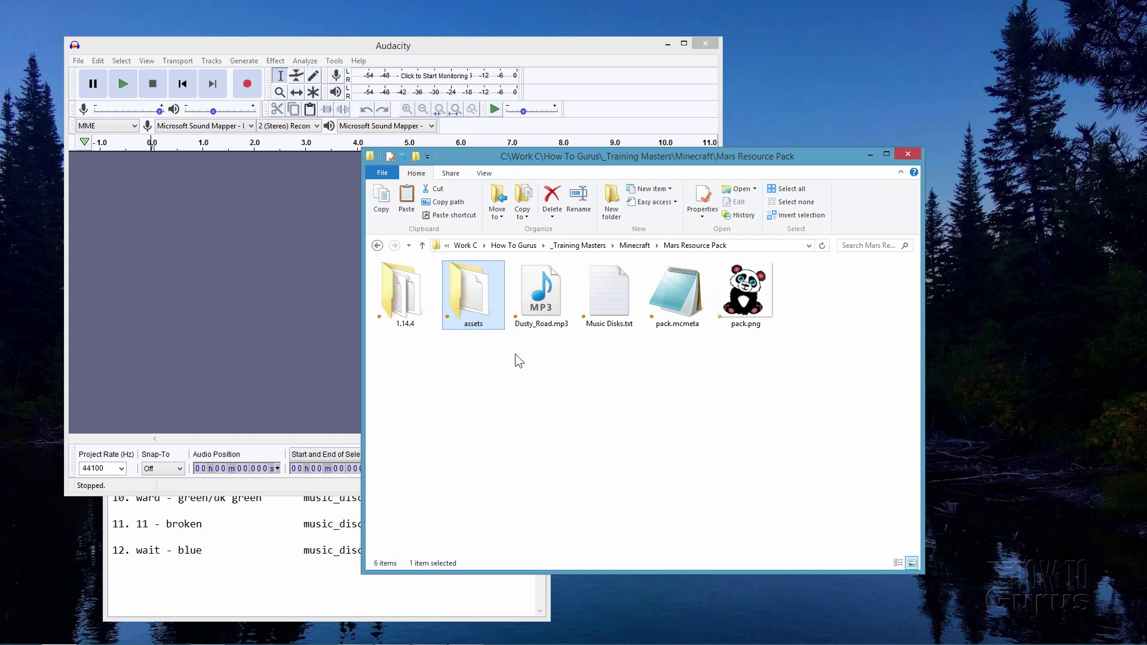
pyautogui.click(625, 390)
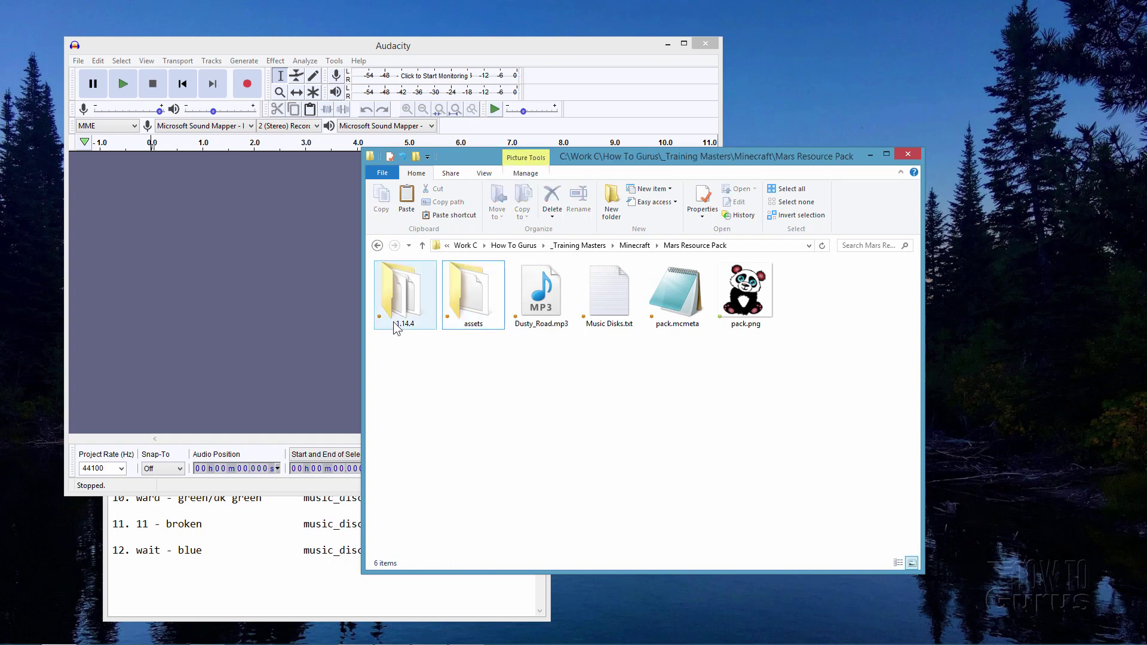
pyautogui.click(413, 300)
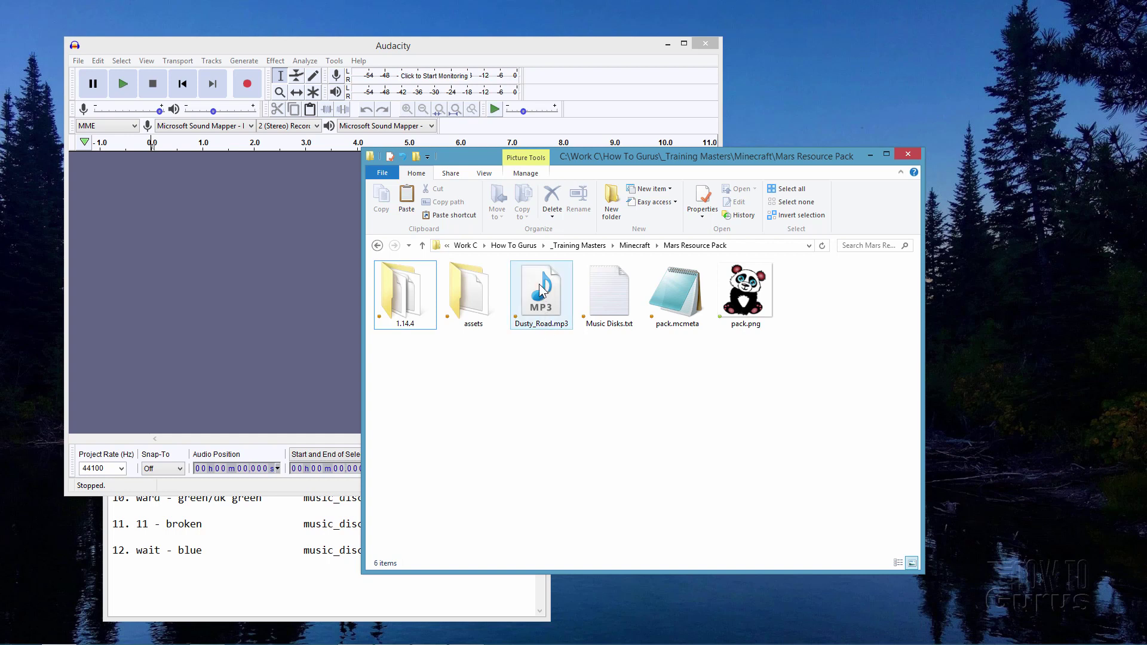
pyautogui.moveTo(537, 300)
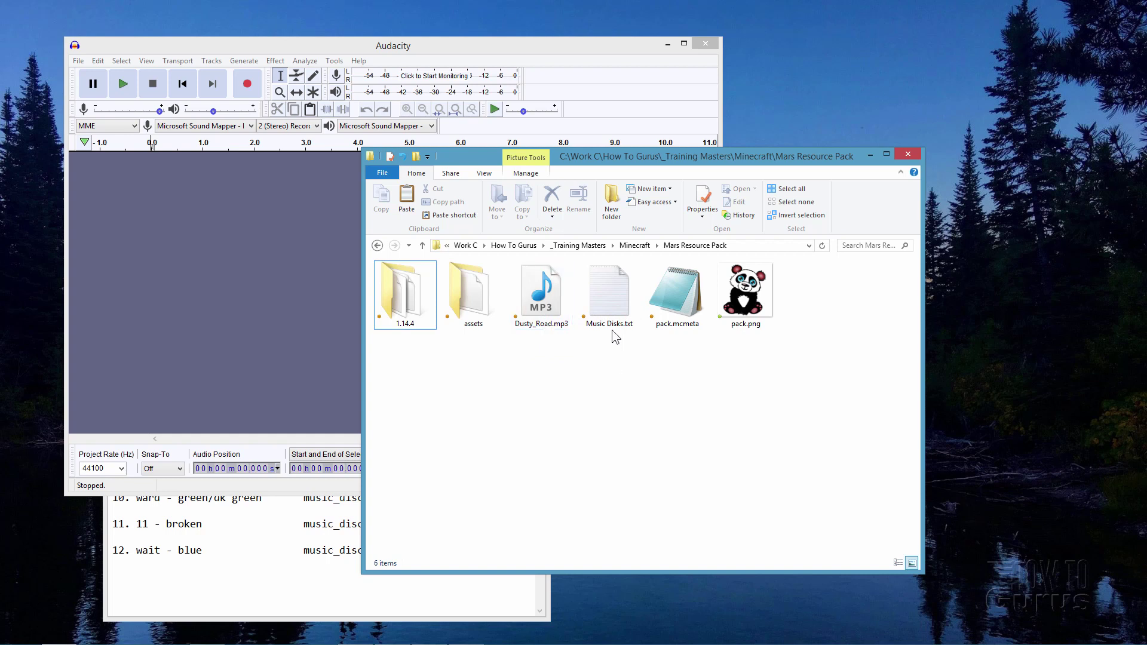
# Bring up Music Disks.txt in Notepad and check the file name listed for the green cat disc
pyautogui.click(612, 292)
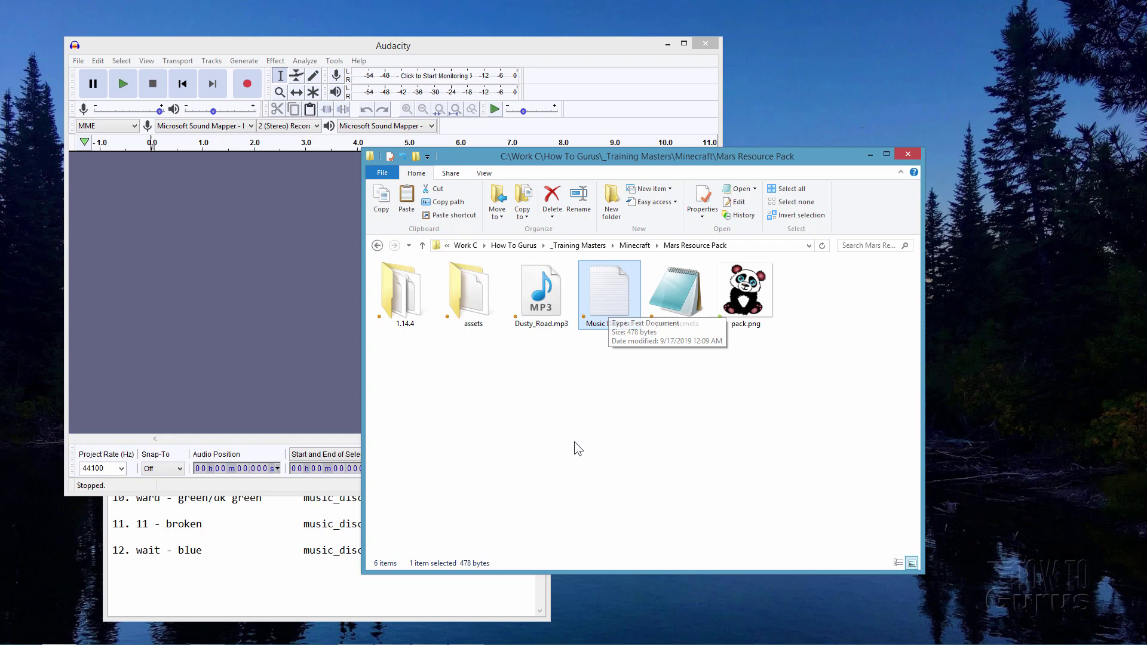
pyautogui.click(515, 588)
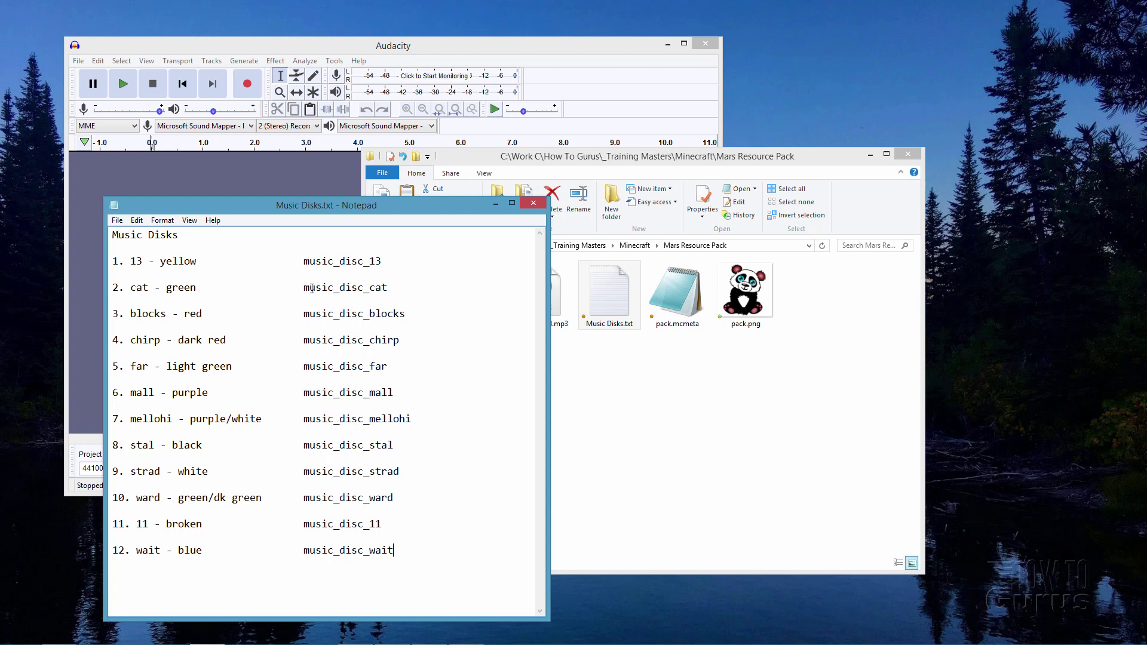
pyautogui.moveTo(303, 287); pyautogui.dragTo(388, 291)
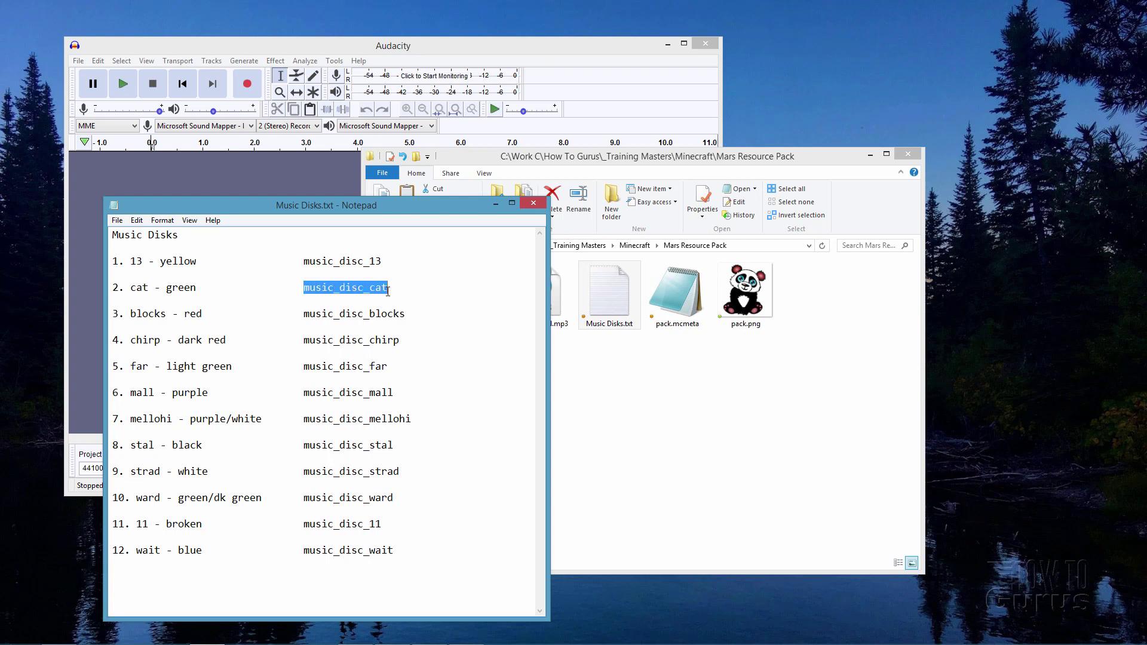
pyautogui.click(352, 319)
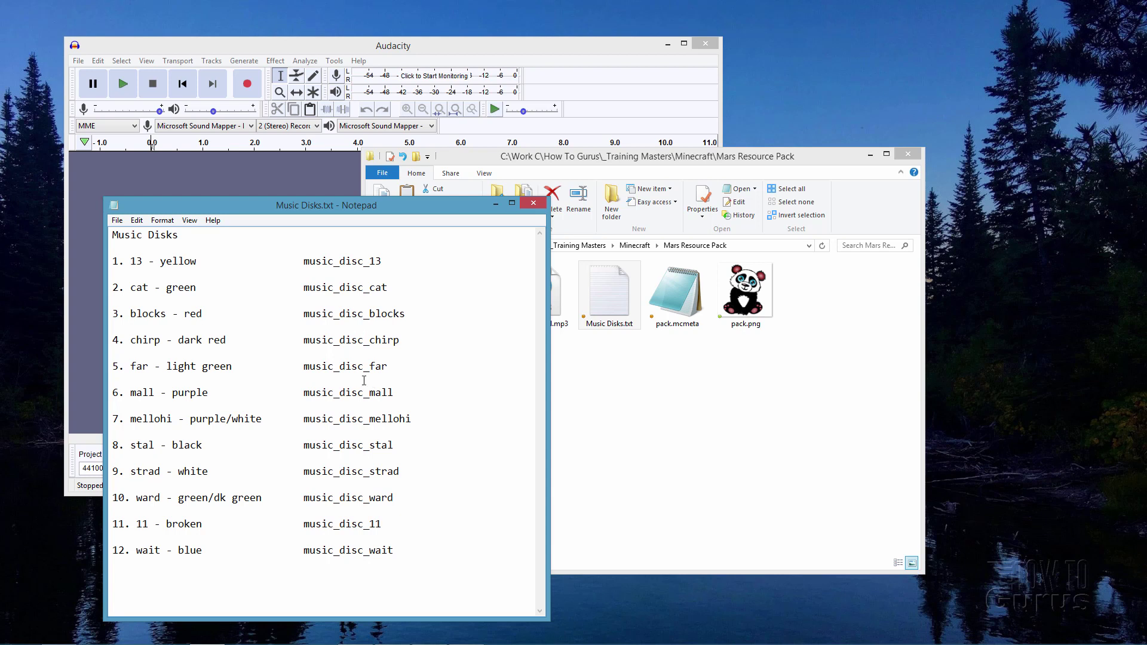
# In Music Disks.txt, look up the purple mall disc and its file name, music_disc_mall
pyautogui.doubleClick(153, 392)
pyautogui.doubleClick(191, 393)
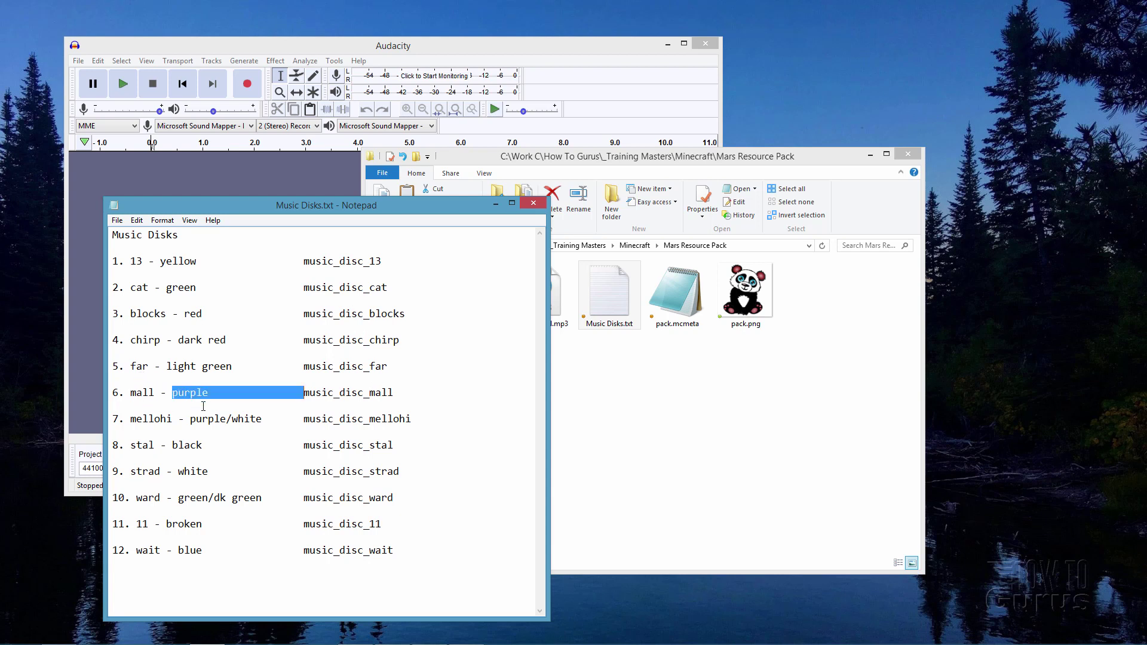
pyautogui.click(205, 393)
pyautogui.moveTo(394, 393); pyautogui.dragTo(309, 392)
pyautogui.click(319, 390)
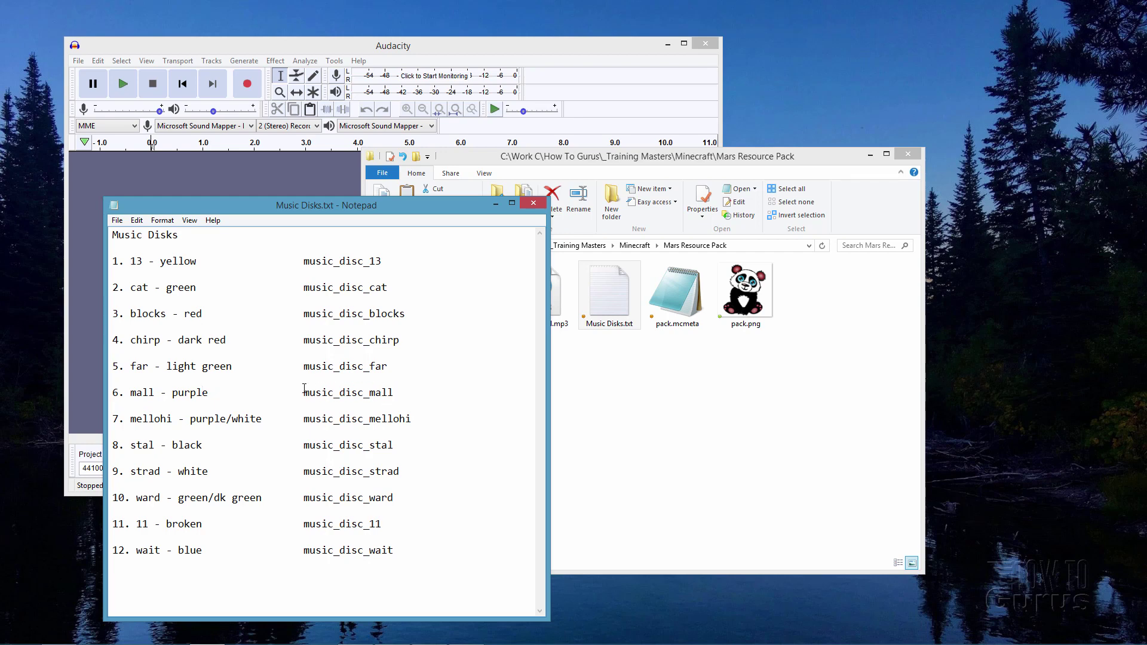
# Switch to Audacity and open the recent file Dusty_Road.mp3 from the Mars Resource Pack folder
pyautogui.click(834, 163)
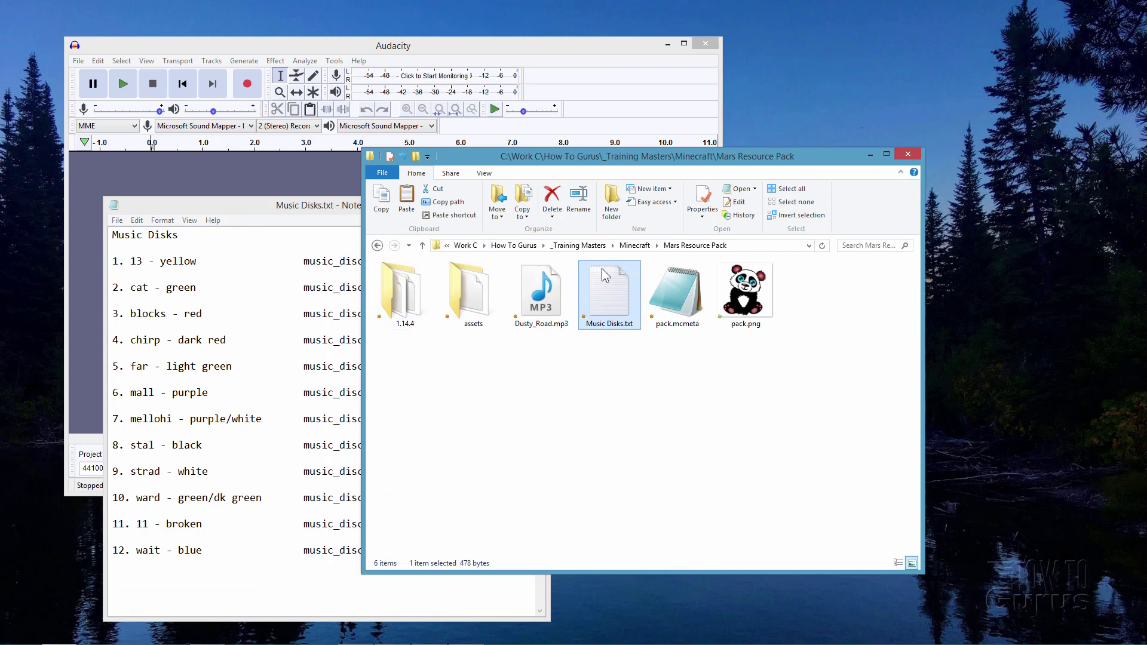
pyautogui.click(529, 45)
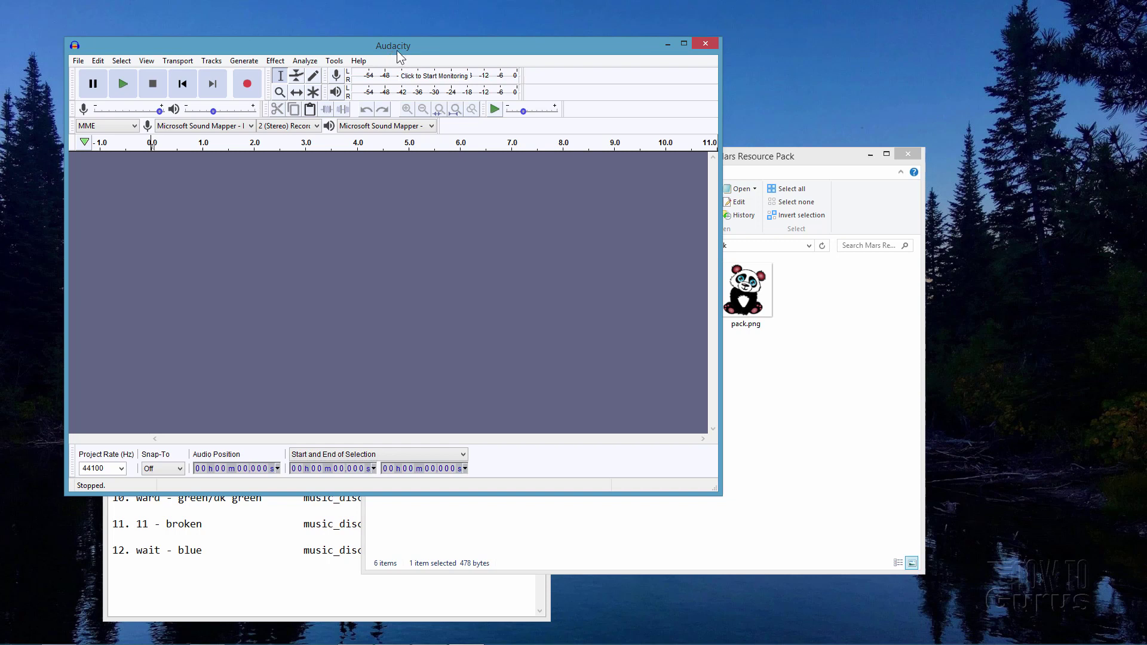
pyautogui.click(77, 62)
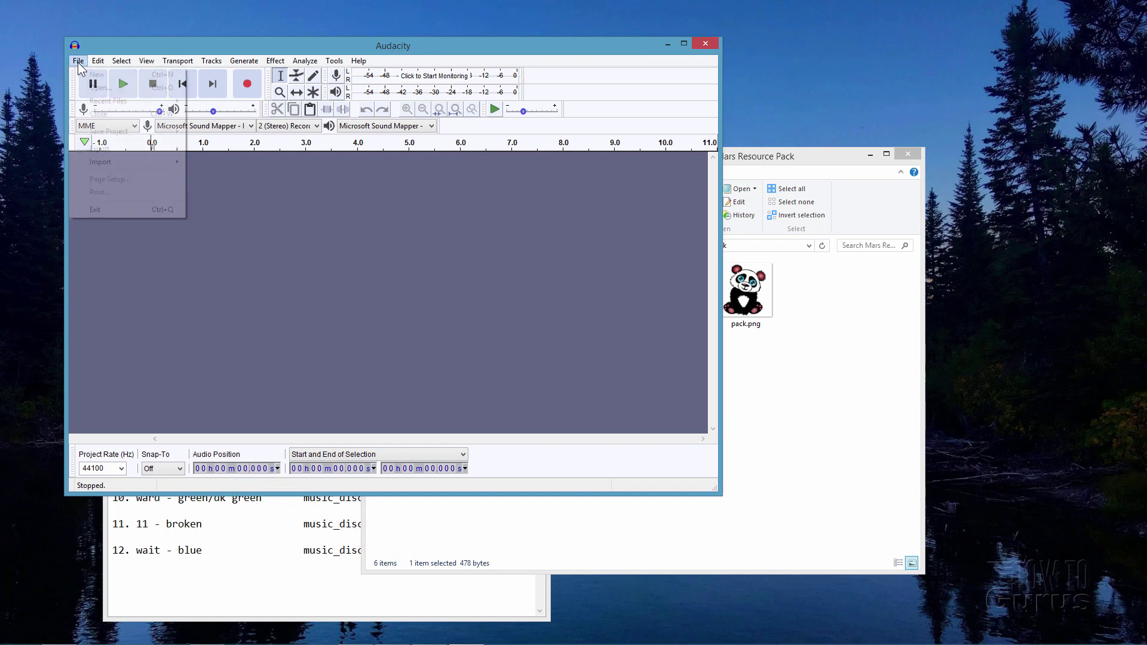
pyautogui.moveTo(103, 102)
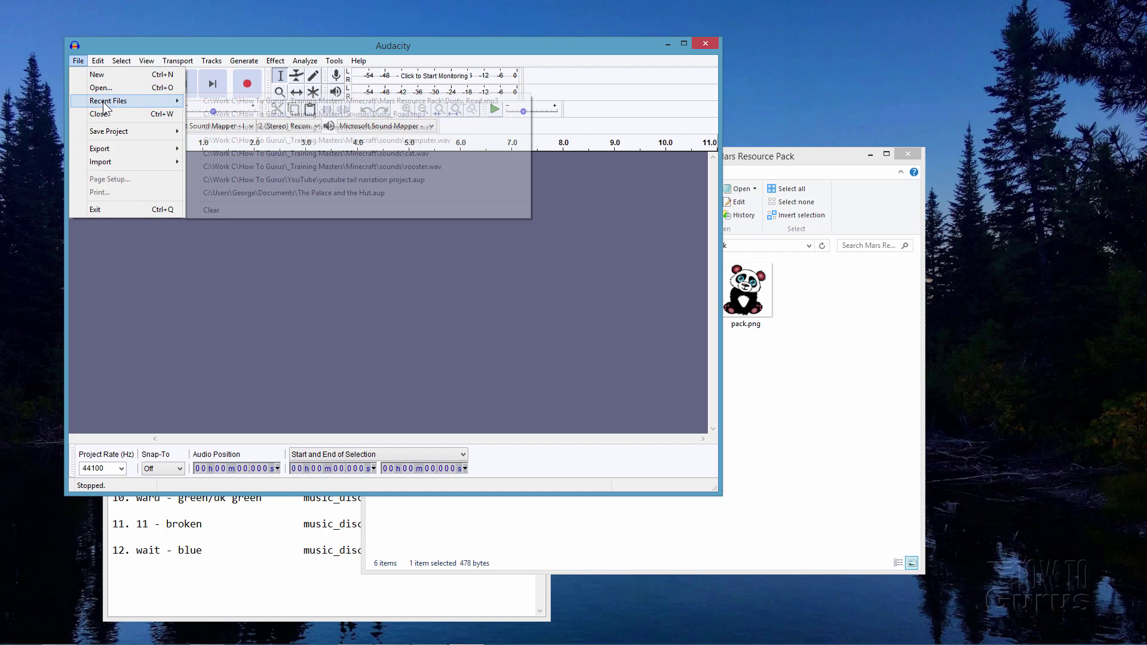
pyautogui.click(336, 101)
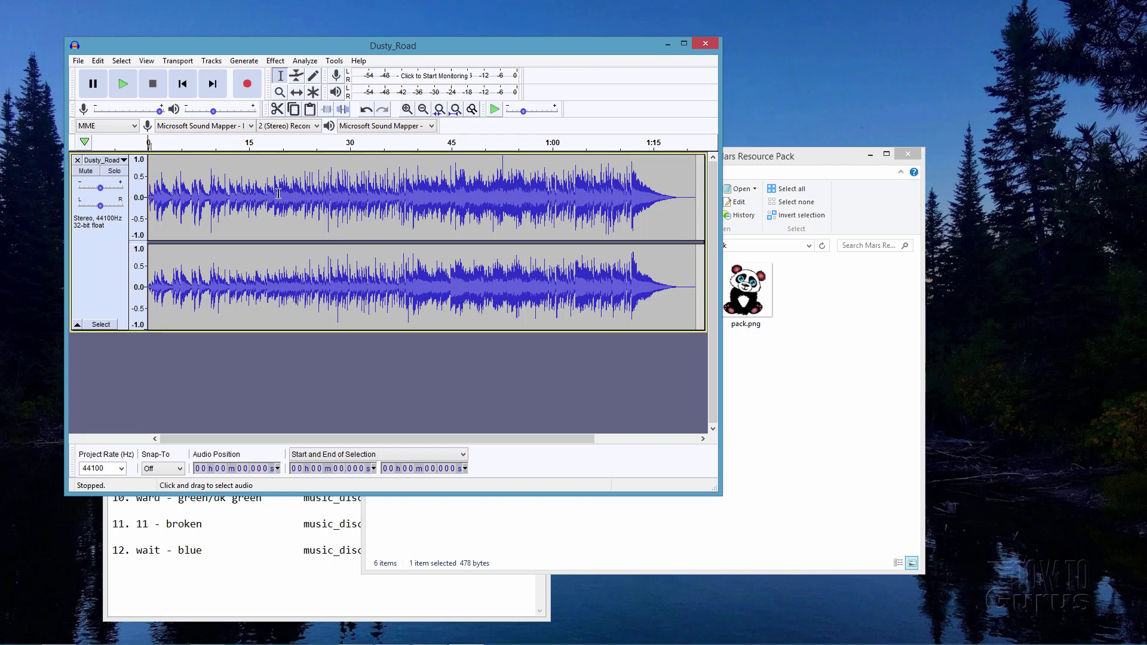
# Mix the Dusty_Road stereo track down to mono
pyautogui.click(212, 62)
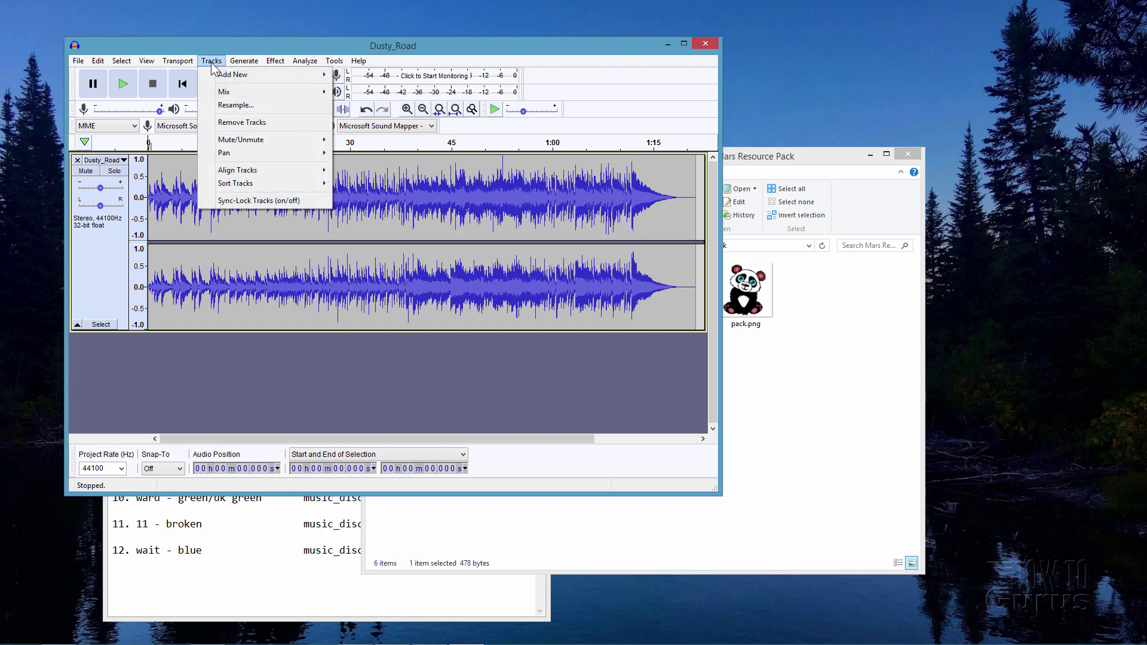
pyautogui.moveTo(242, 89)
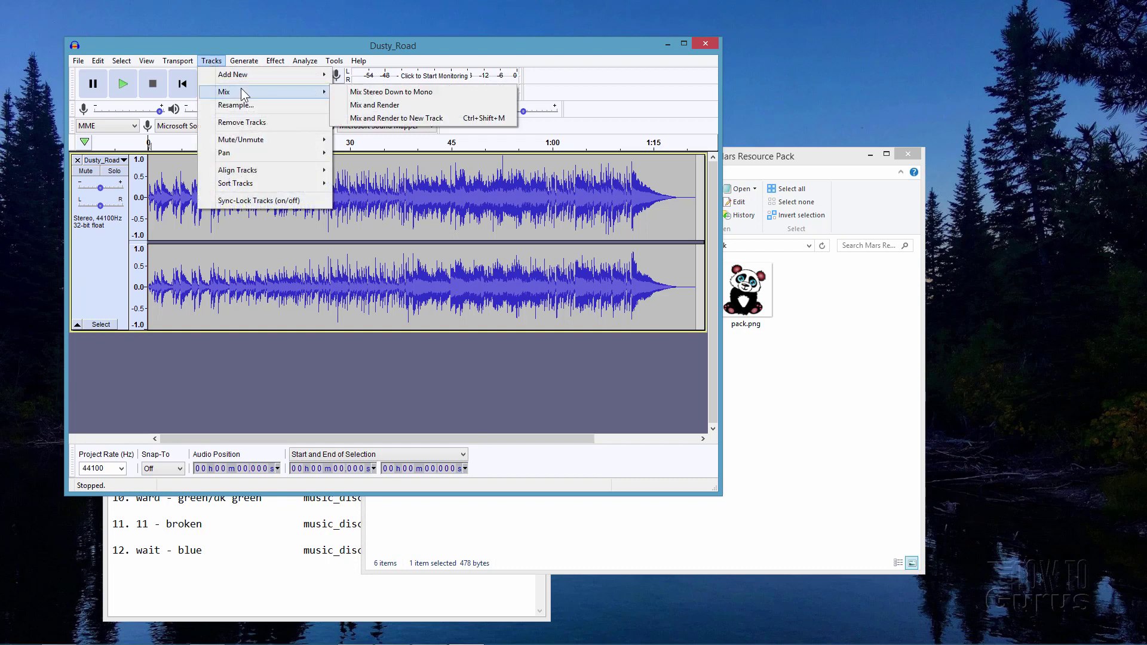
pyautogui.click(405, 93)
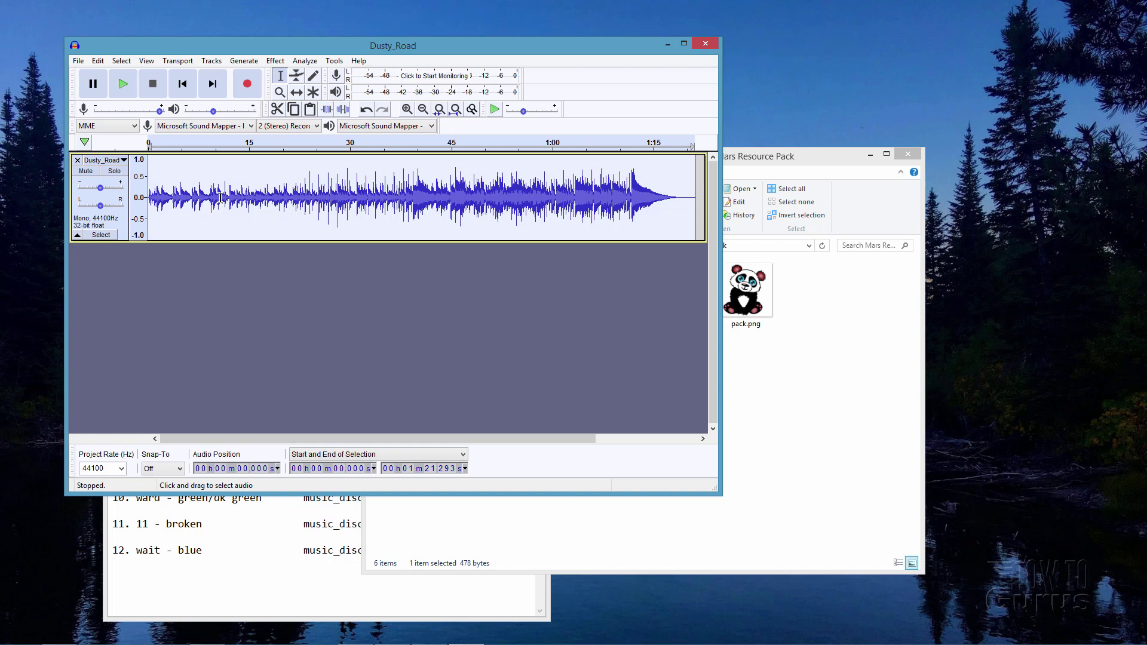
# Export the mono track as Dusty_Road.ogg into the Mars Resource Pack folder, keeping quality 5 and the existing metadata tags
pyautogui.click(79, 61)
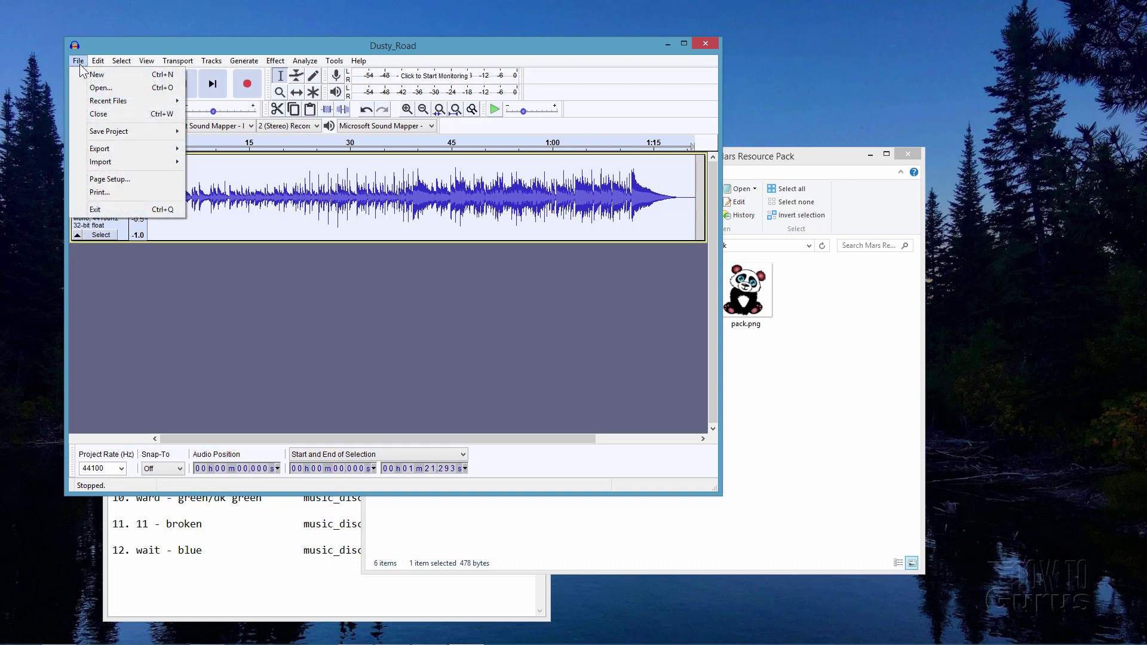
pyautogui.moveTo(117, 153)
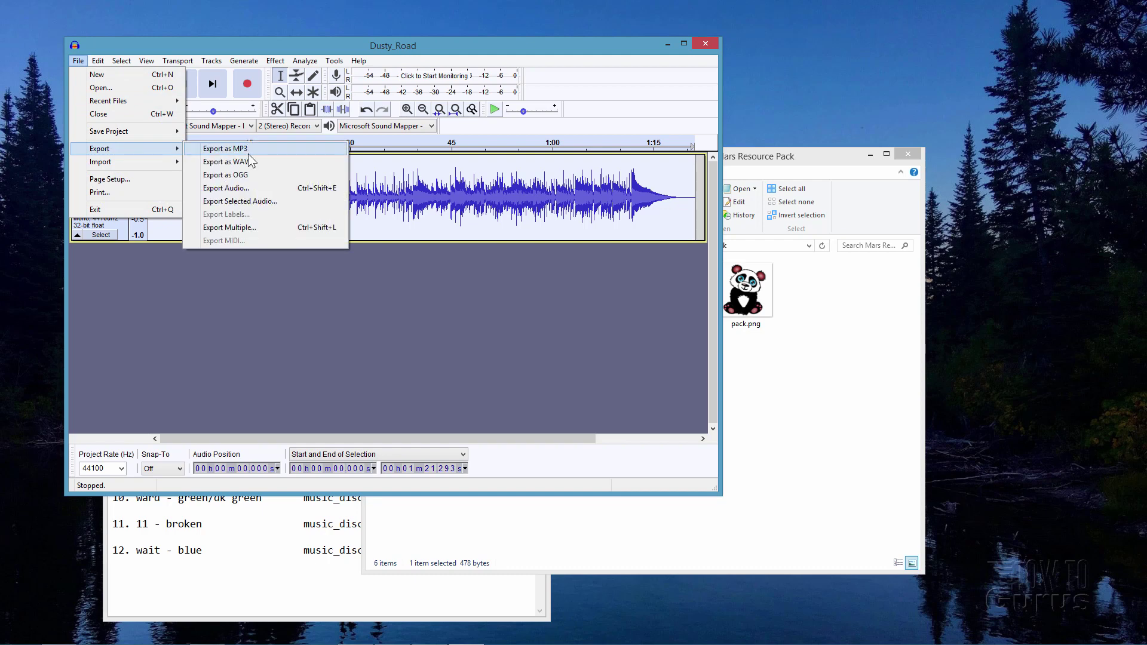
pyautogui.click(227, 176)
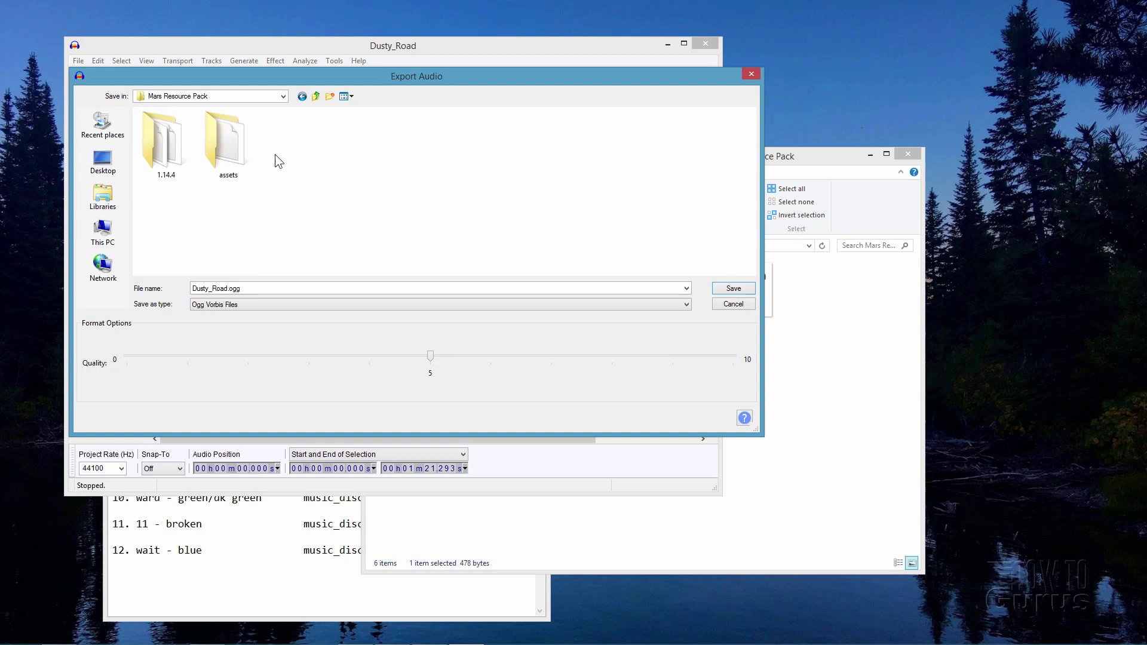
pyautogui.click(714, 288)
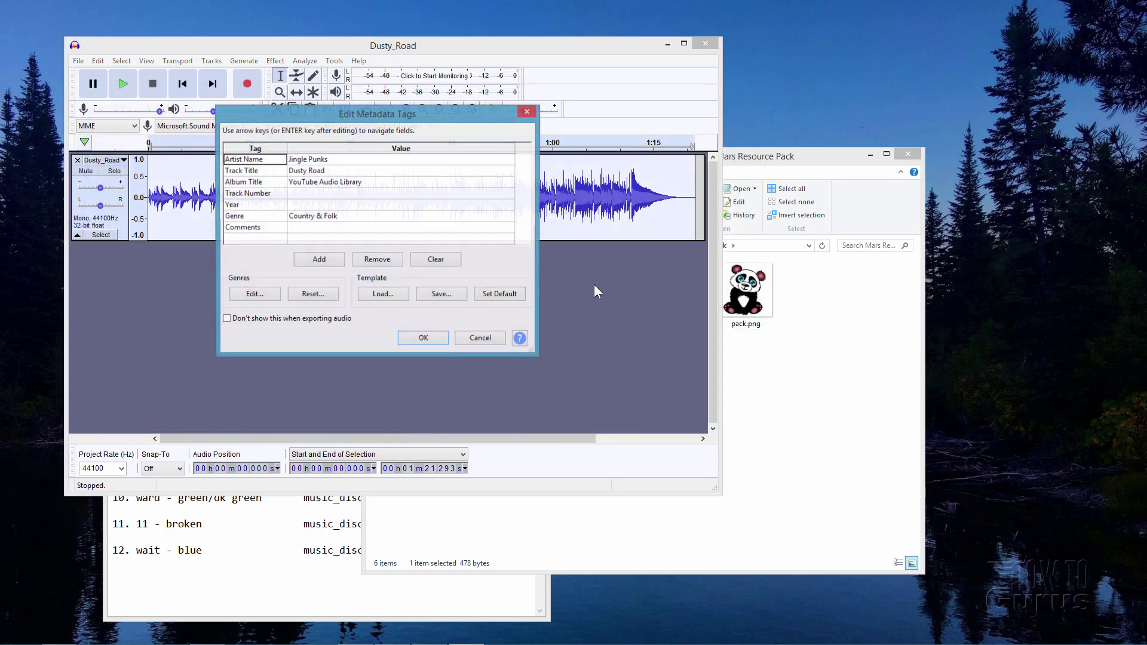
pyautogui.click(423, 338)
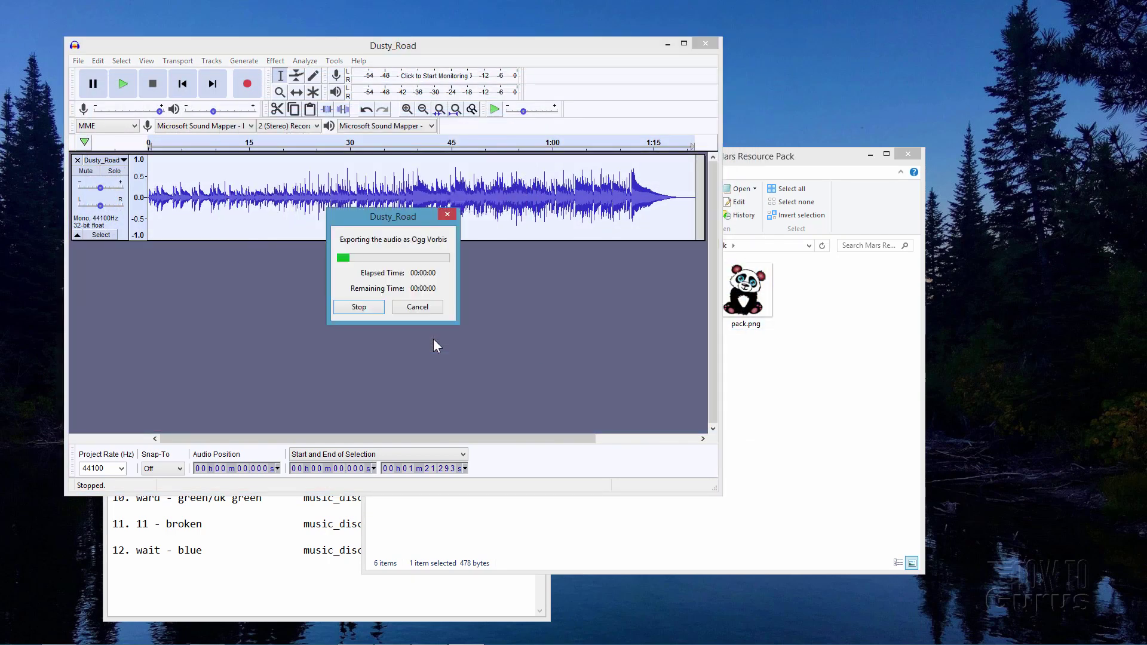
# Close Audacity without saving the project and check the exported Dusty_Road.ogg in File Explorer
pyautogui.click(837, 370)
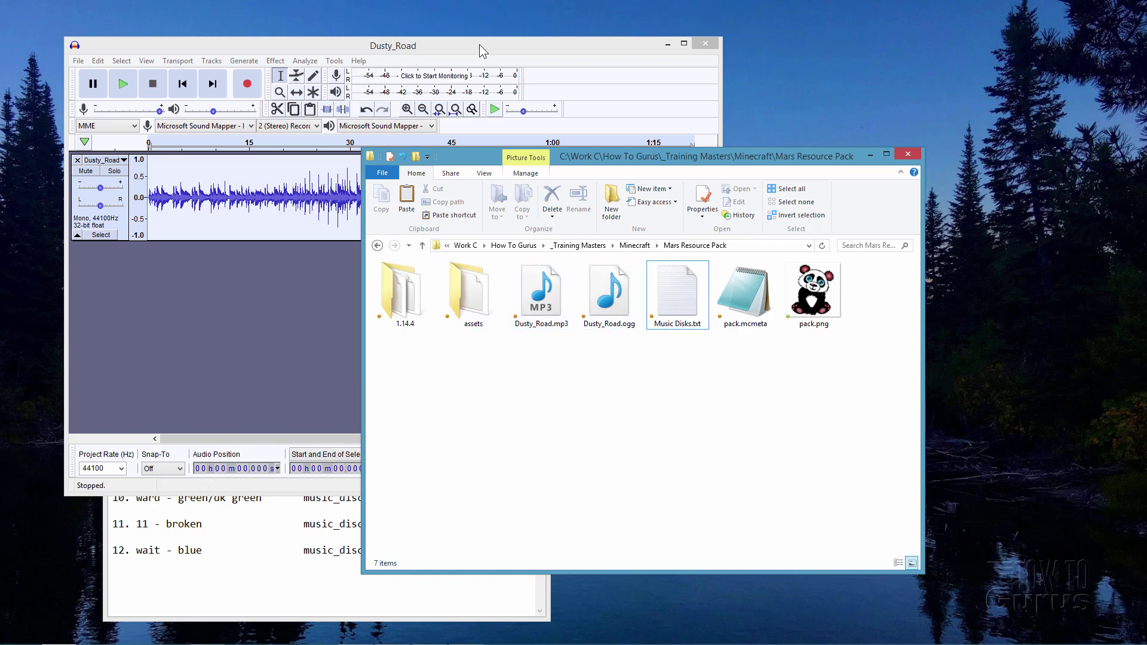
pyautogui.click(704, 43)
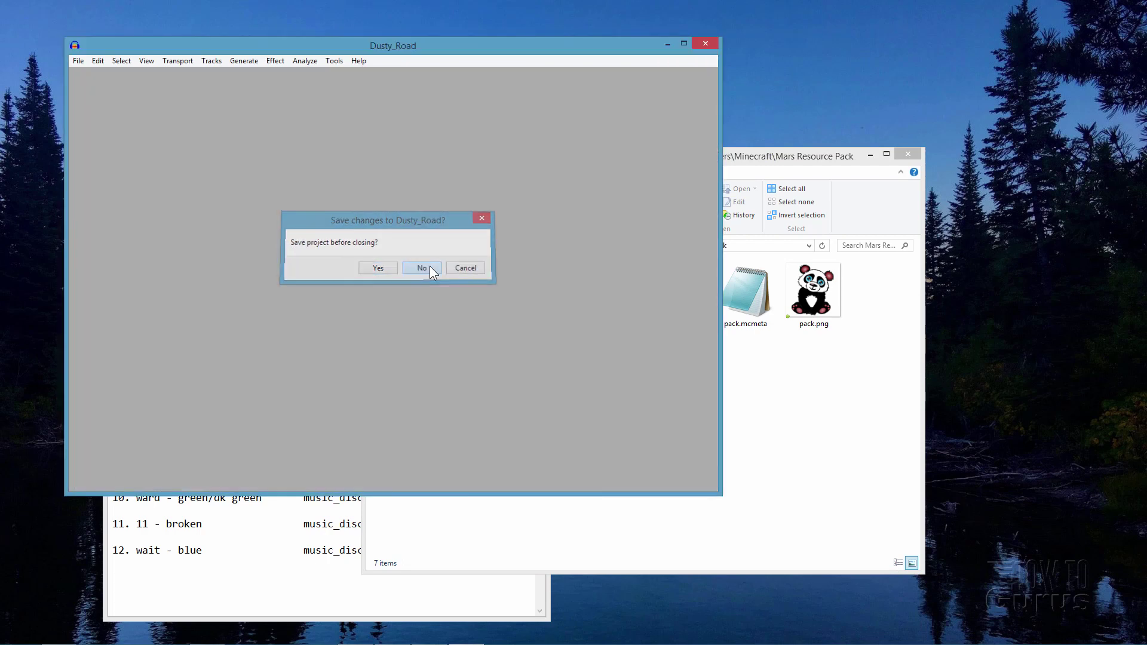
pyautogui.click(422, 268)
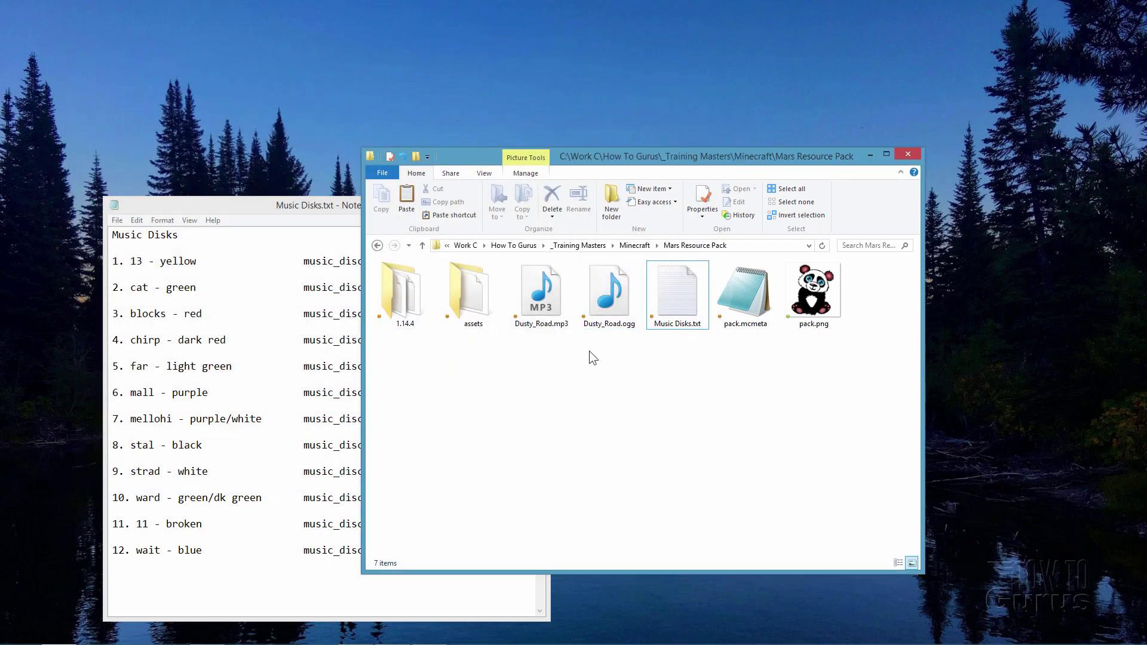
pyautogui.click(626, 325)
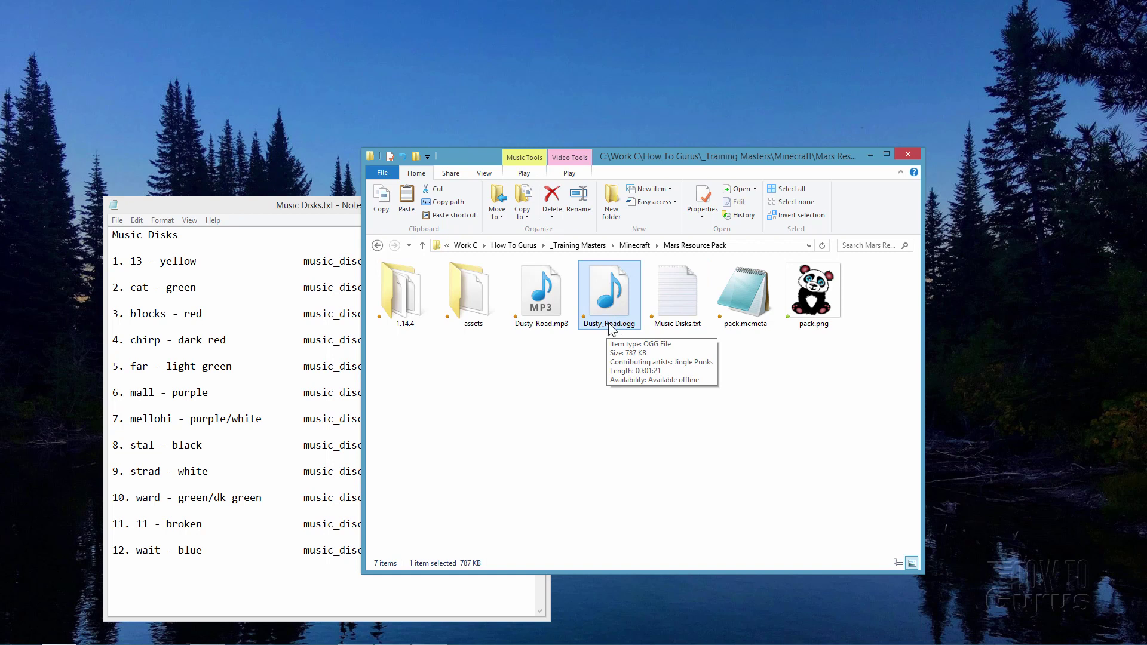
pyautogui.click(604, 374)
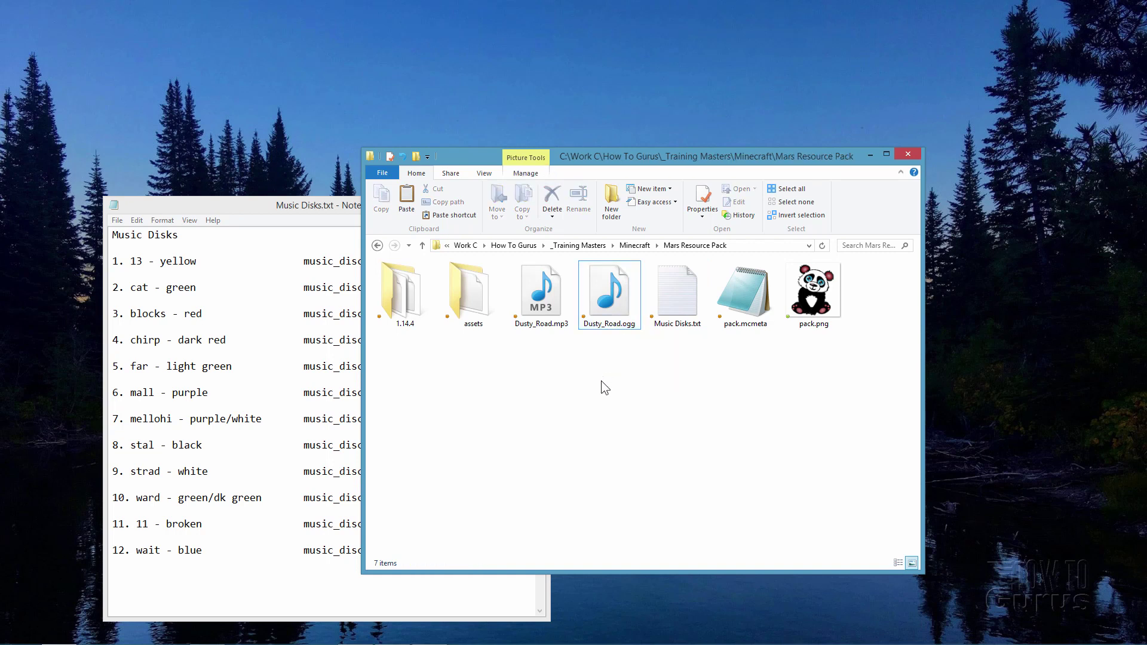
# Open the minecraft folder inside the pack's assets folder and examine its subfolders
pyautogui.doubleClick(464, 293)
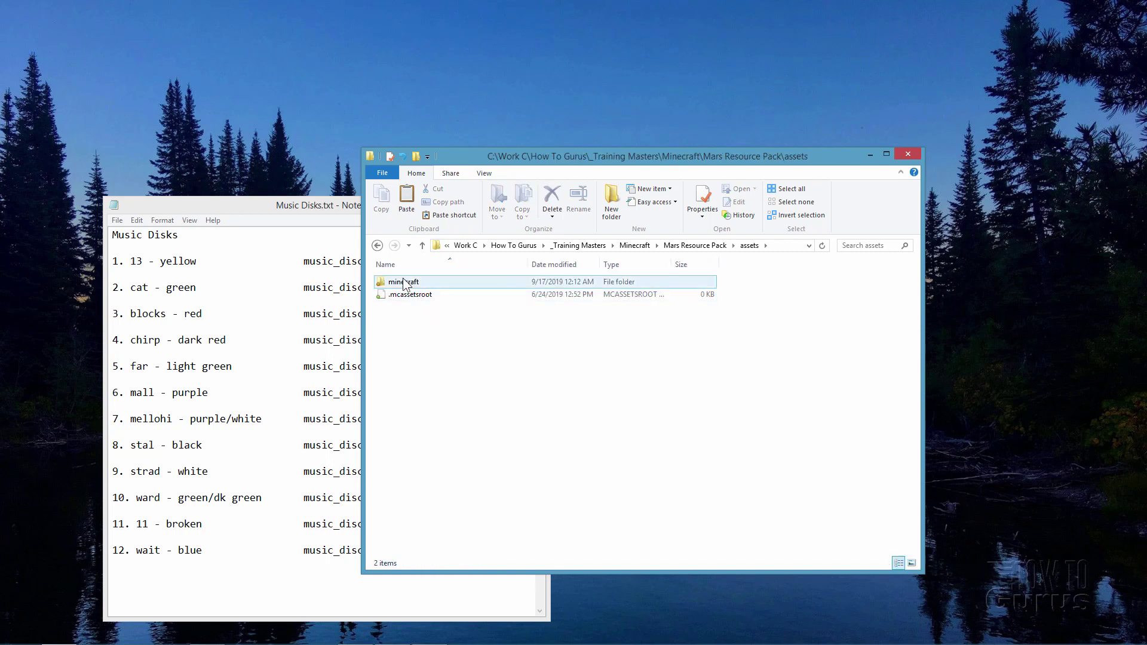
pyautogui.doubleClick(401, 282)
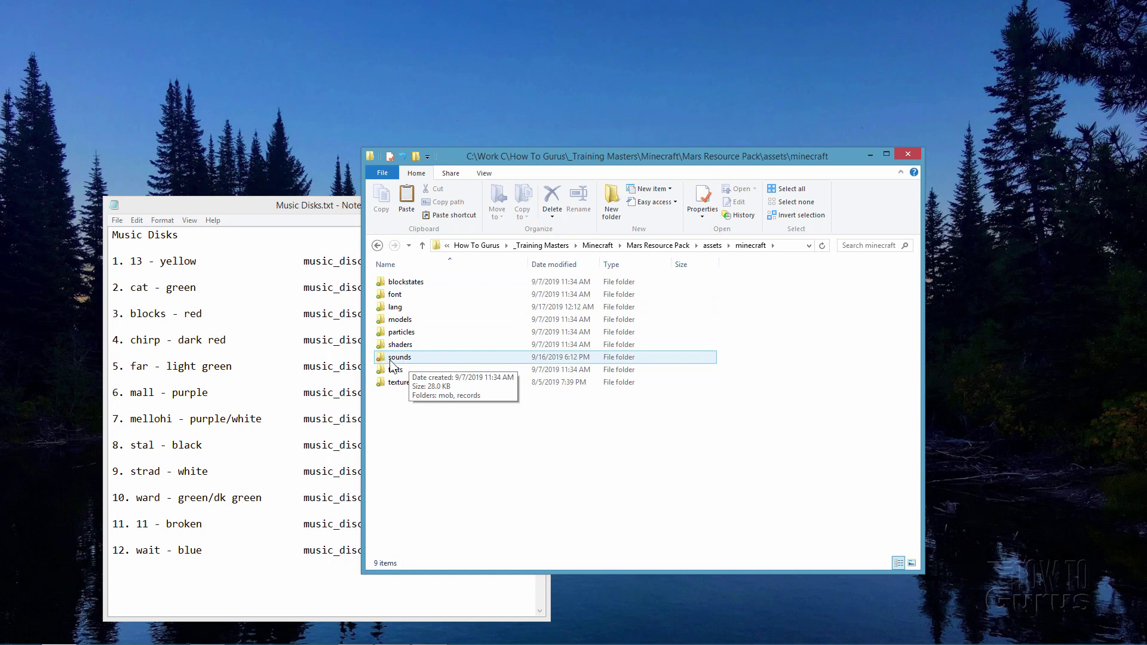
# Create a trial folder inside the minecraft folder and delete it again
pyautogui.click(611, 204)
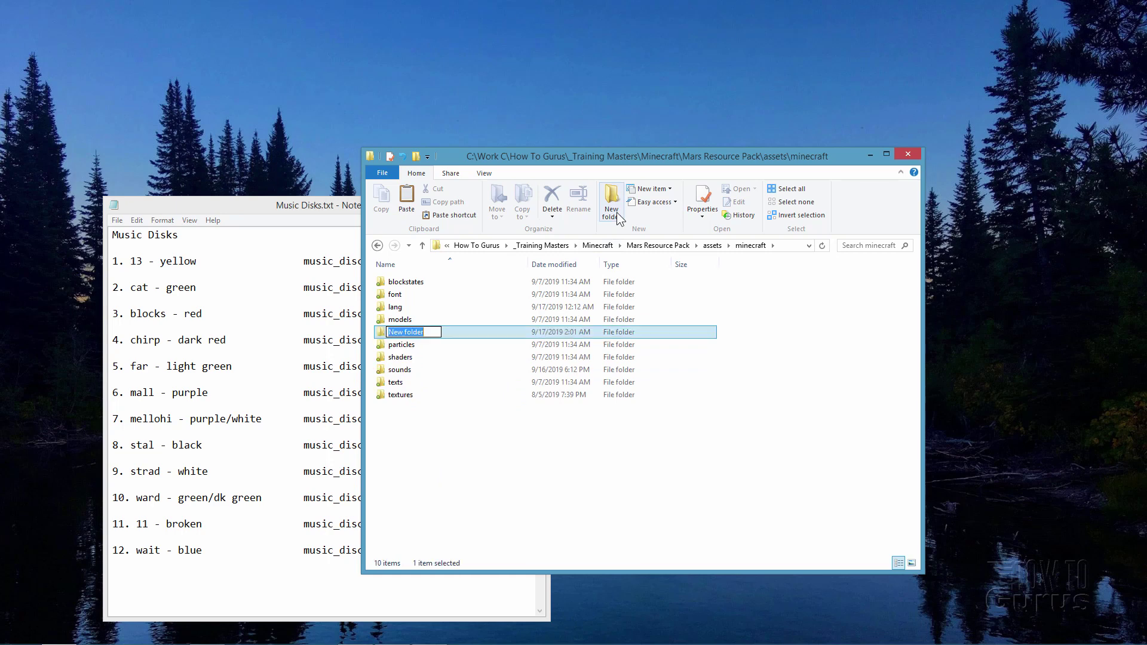
pyautogui.click(432, 458)
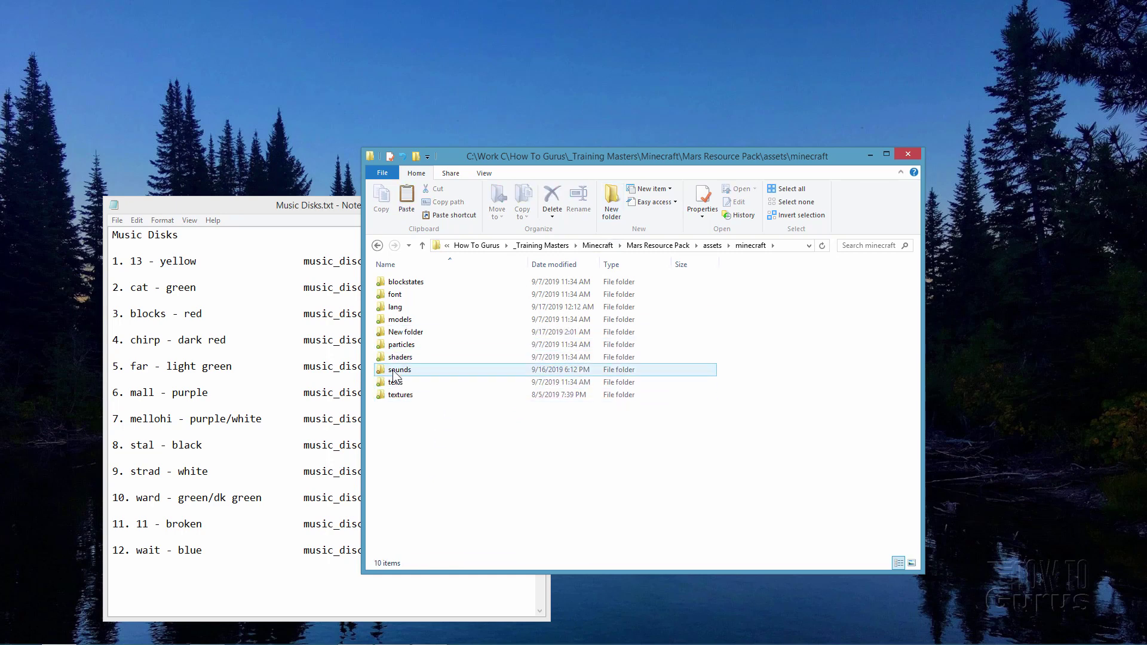
pyautogui.rightClick(388, 336)
pyautogui.click(520, 297)
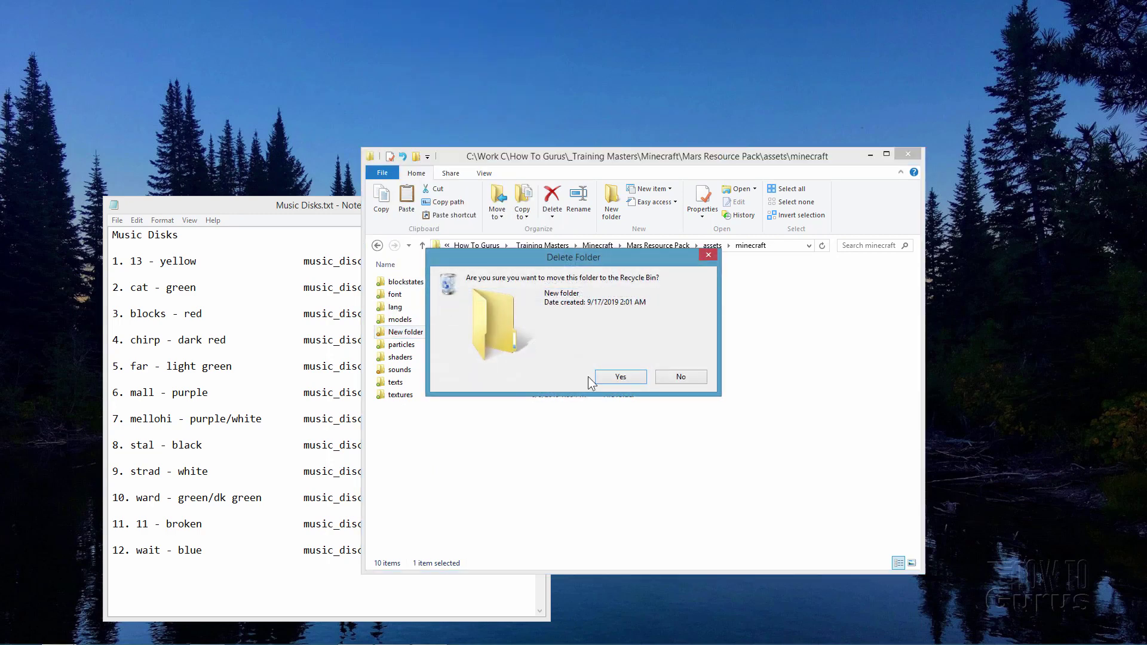
pyautogui.click(606, 379)
# Open the sounds folder and its records subfolder to check where the disc music belongs
pyautogui.doubleClick(383, 356)
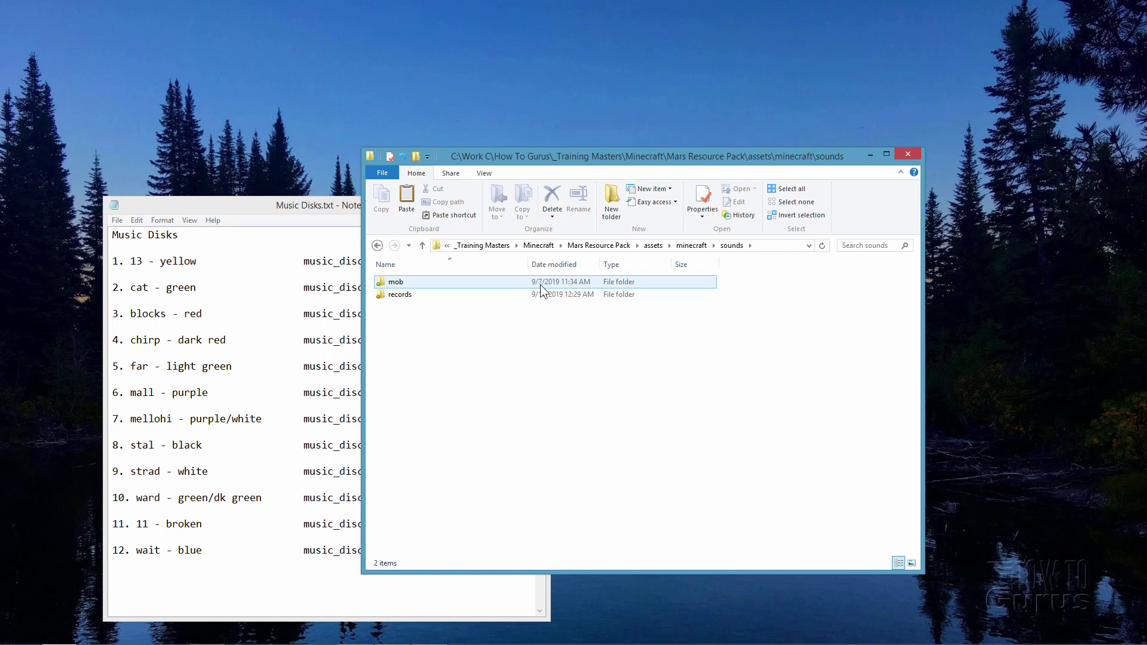
pyautogui.click(388, 296)
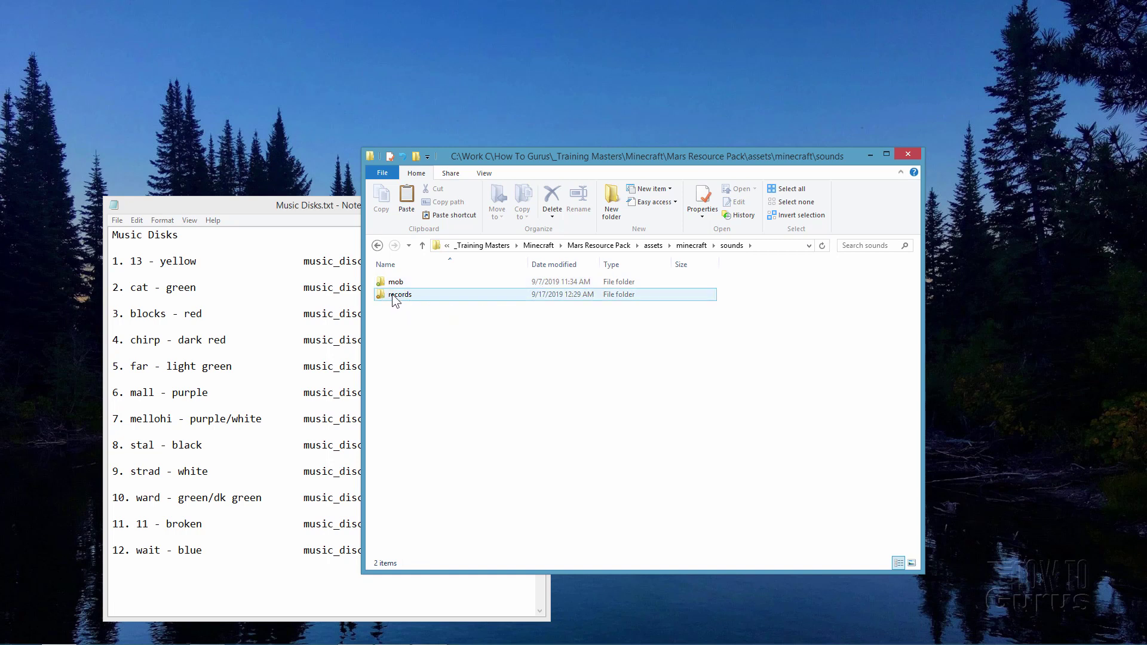
pyautogui.doubleClick(389, 296)
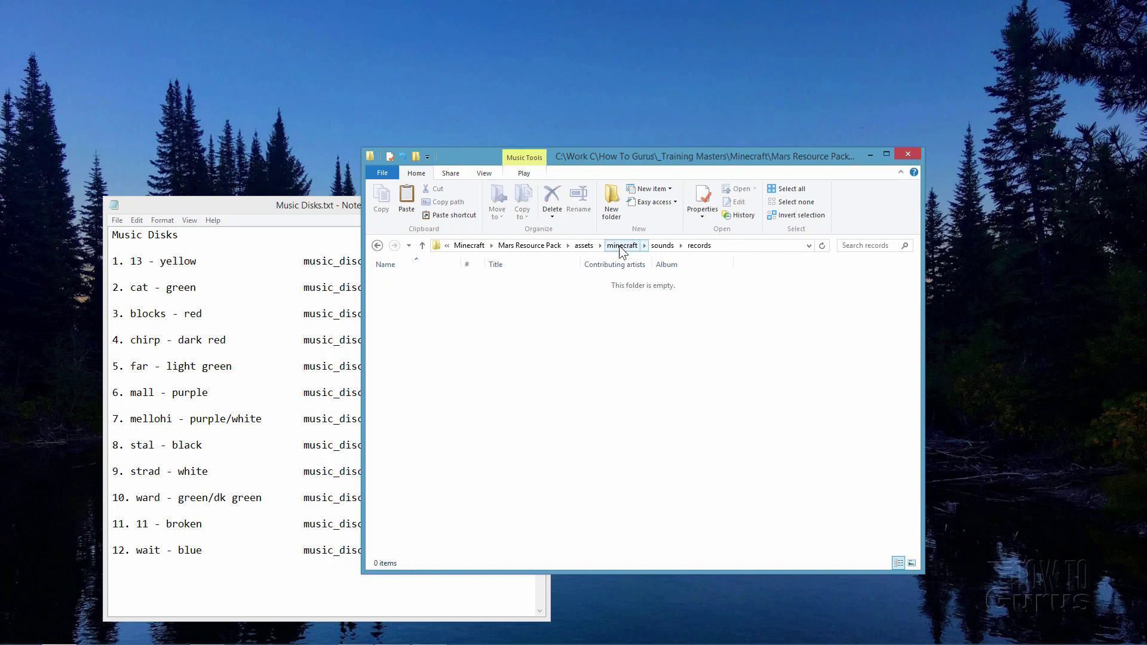
# Return to the Mars Resource Pack folder and copy Dusty_Road.ogg
pyautogui.click(529, 245)
pyautogui.click(611, 309)
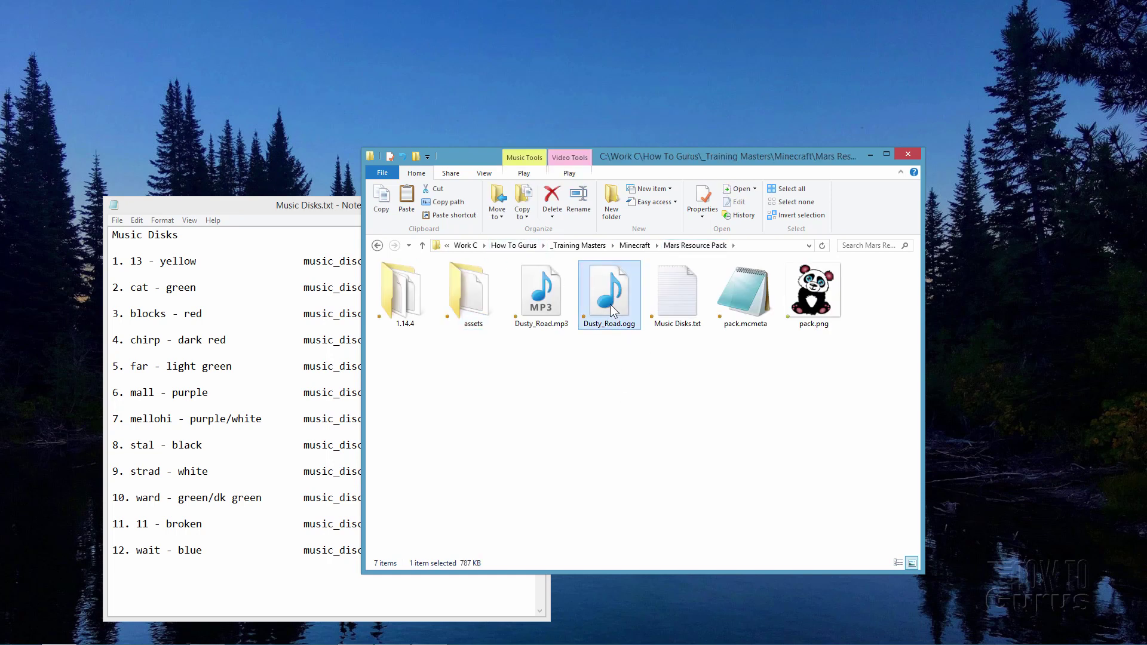
pyautogui.rightClick(611, 310)
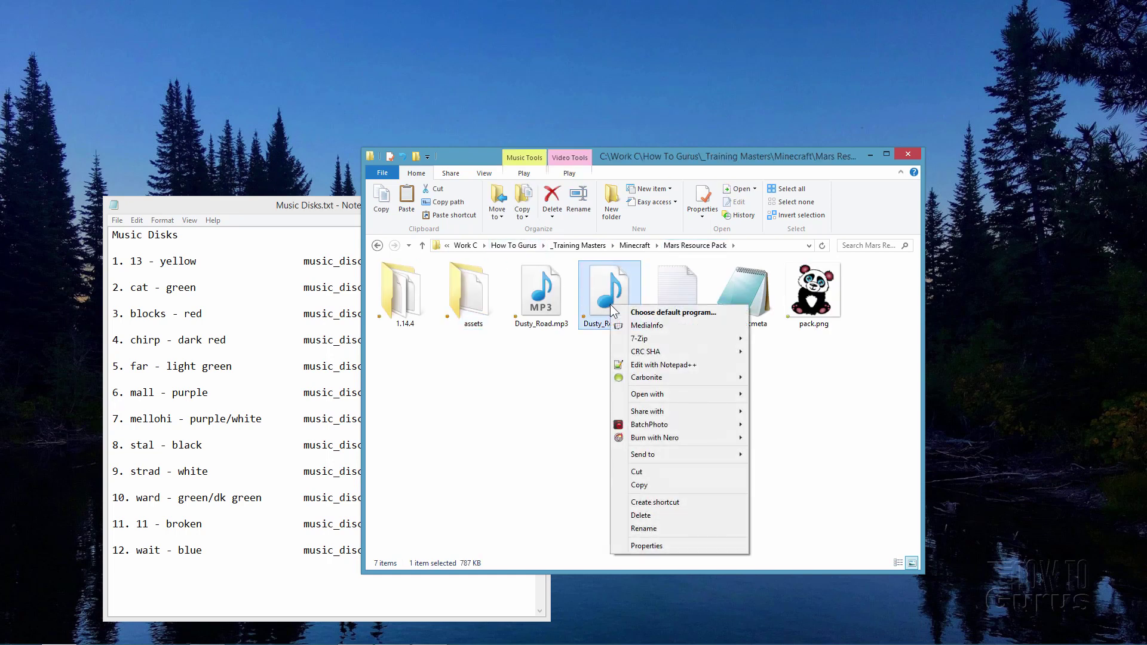
pyautogui.click(654, 484)
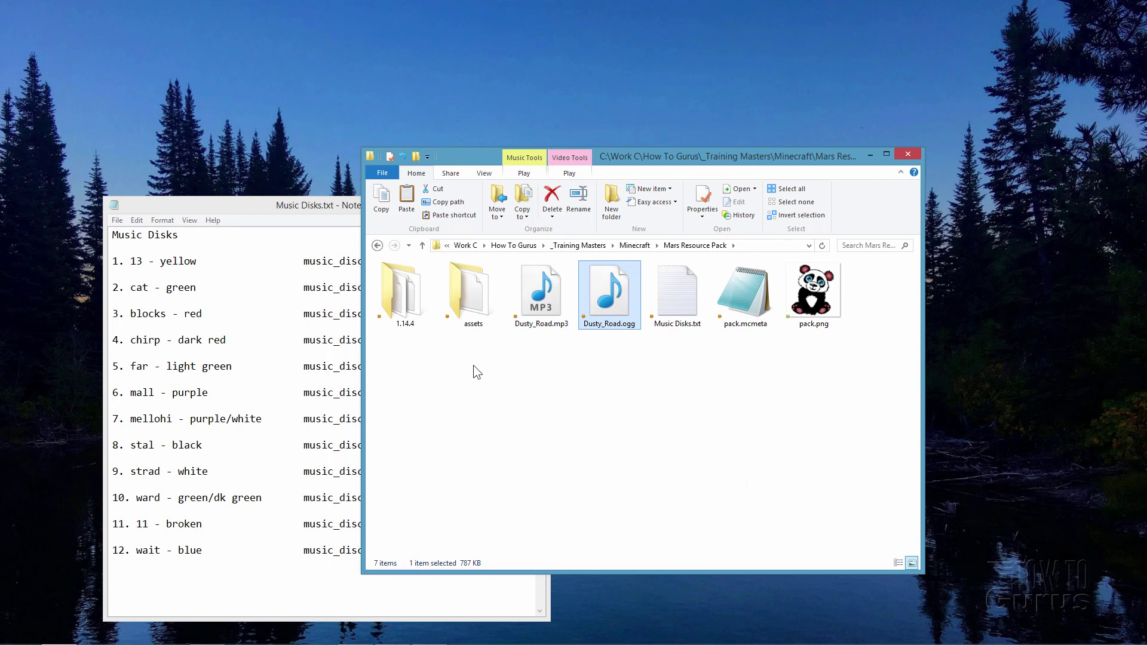
# Paste the copied Dusty_Road.ogg into the pack's assets\minecraft\sounds\records folder
pyautogui.click(465, 296)
pyautogui.doubleClick(457, 291)
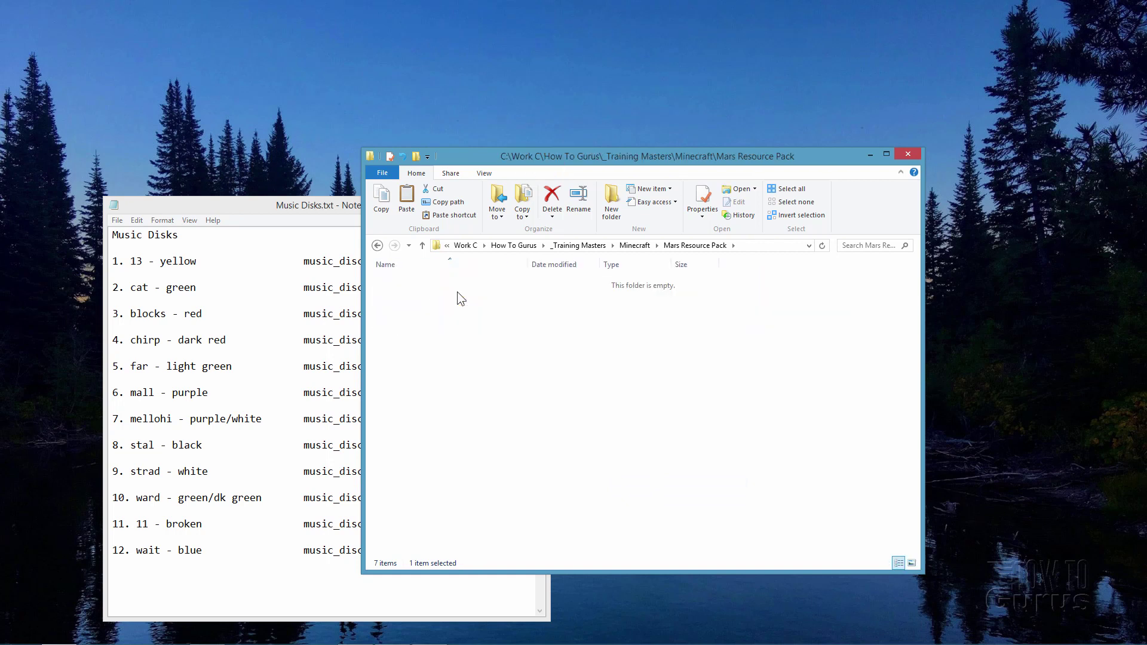
pyautogui.doubleClick(390, 283)
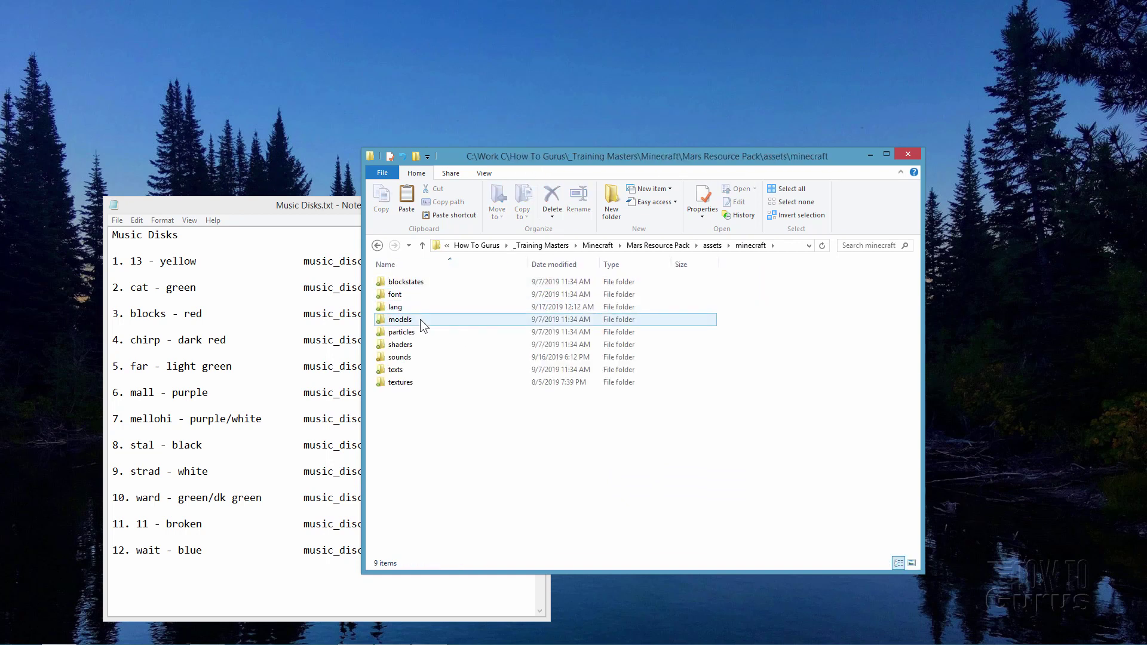
pyautogui.doubleClick(410, 356)
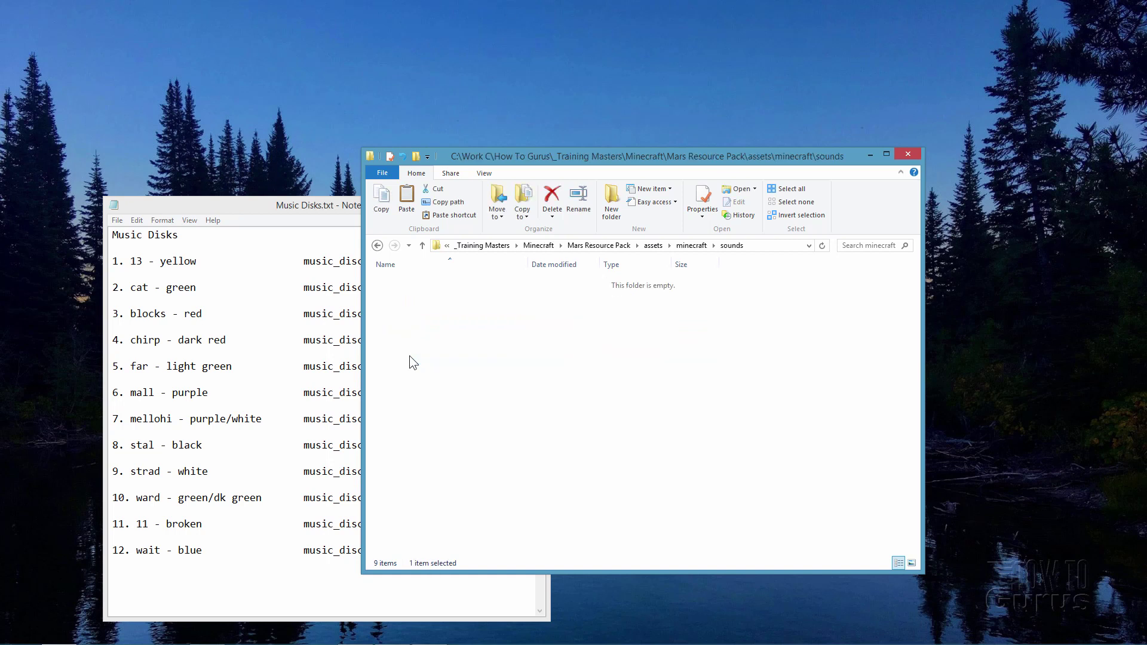
pyautogui.doubleClick(386, 295)
pyautogui.rightClick(488, 335)
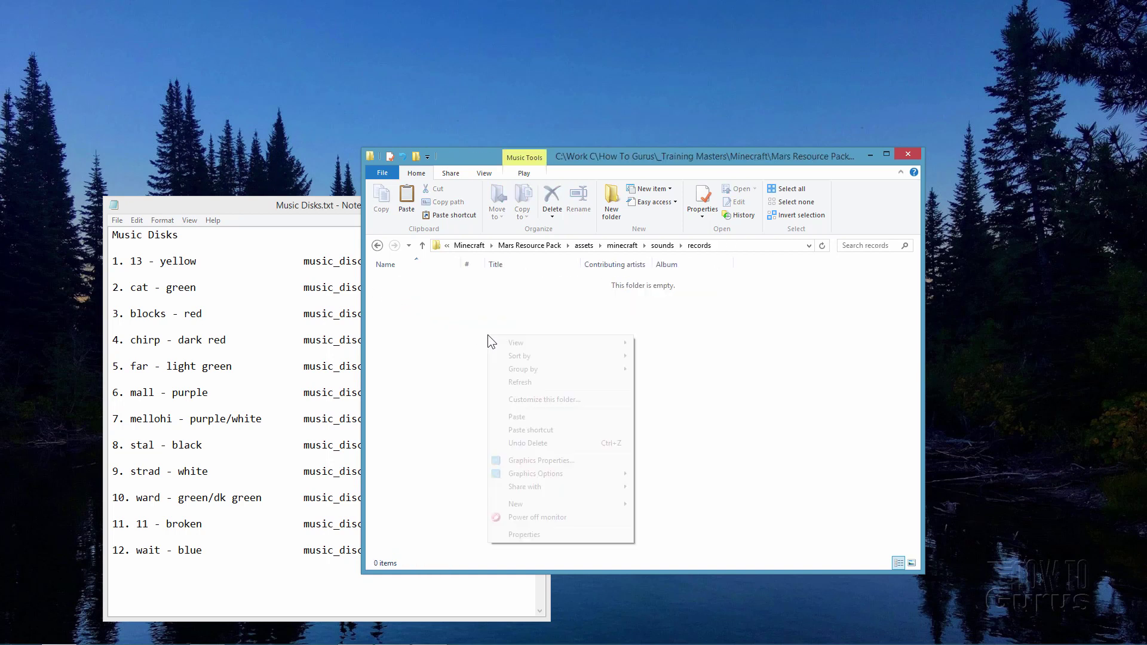
pyautogui.click(536, 417)
pyautogui.click(465, 293)
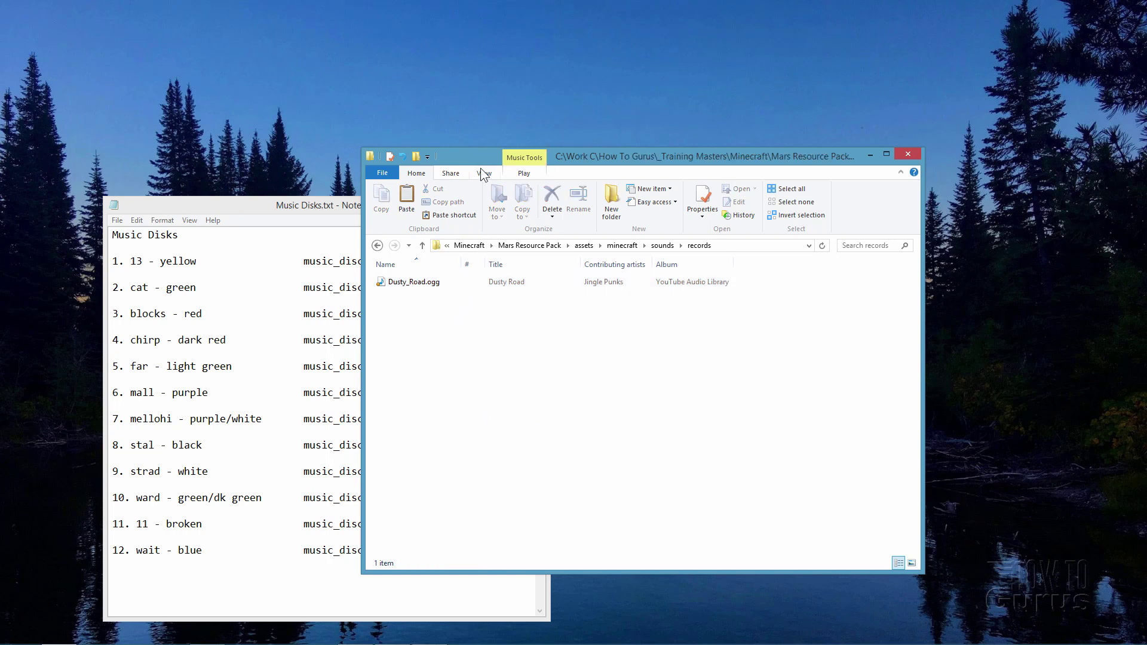
# Move the folder window clear of the disc list and rename Dusty_Road.ogg in the records folder to mall.ogg
pyautogui.moveTo(485, 163); pyautogui.dragTo(574, 198)
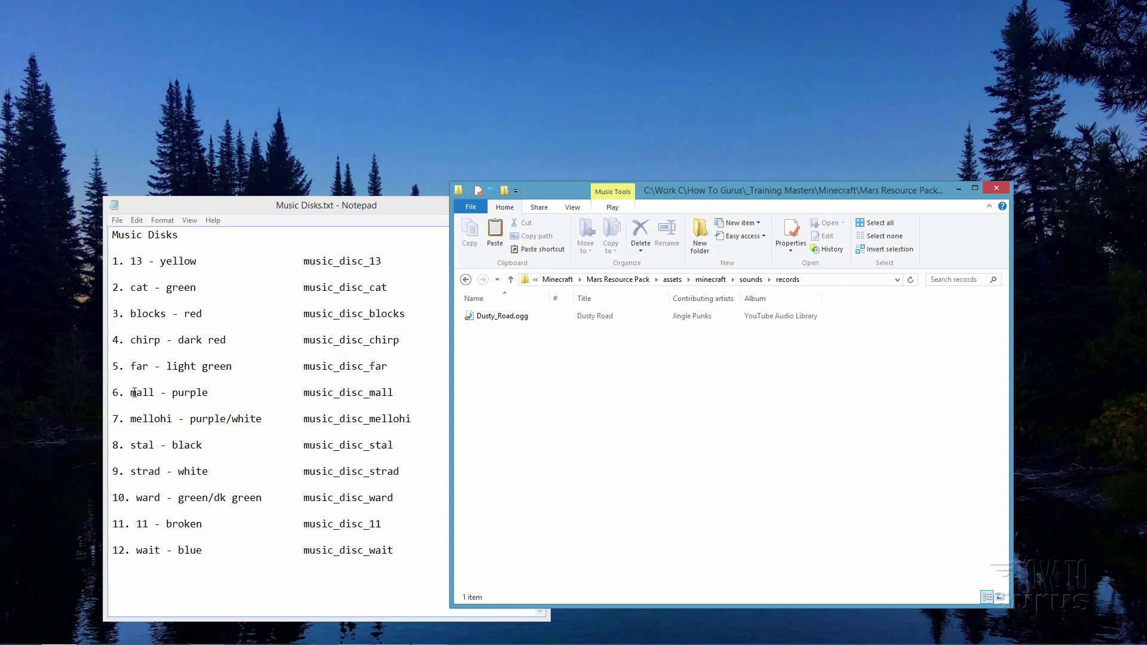
pyautogui.click(511, 316)
pyautogui.click(511, 318)
pyautogui.click(515, 317)
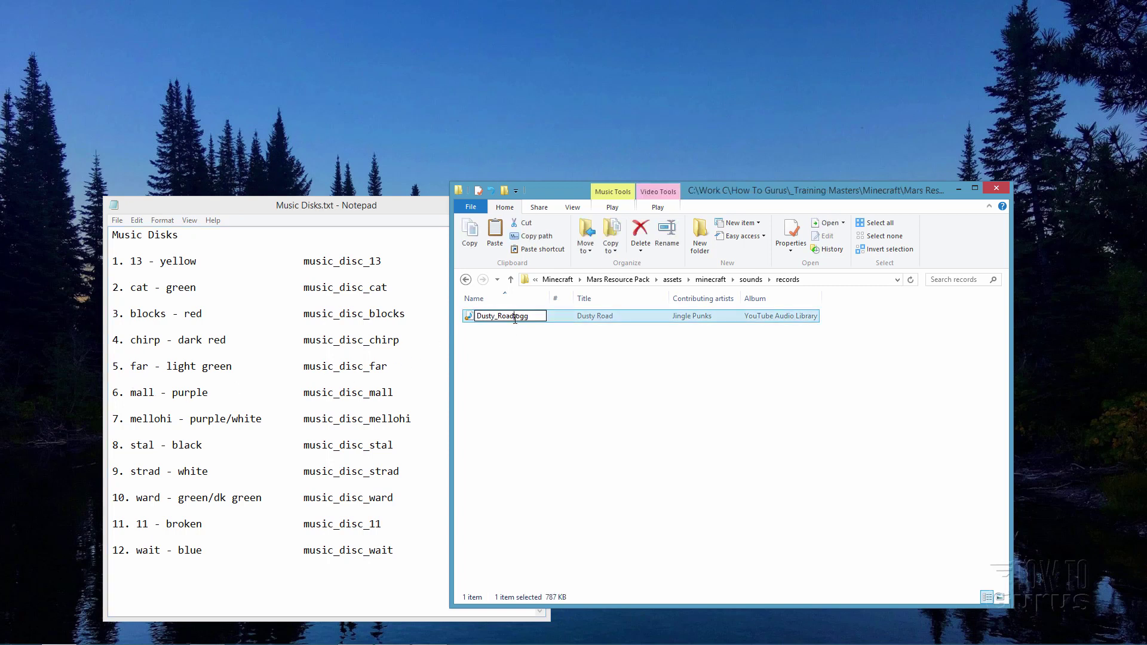
pyautogui.press('BackSpace')
pyautogui.press('BackSpace')
pyautogui.press('BackSpace')
pyautogui.press('BackSpace')
pyautogui.press('BackSpace')
pyautogui.press('BackSpace')
pyautogui.press('BackSpace')
pyautogui.press('BackSpace')
pyautogui.press('BackSpace')
pyautogui.press('BackSpace')
pyautogui.write('mall')
pyautogui.click(502, 363)
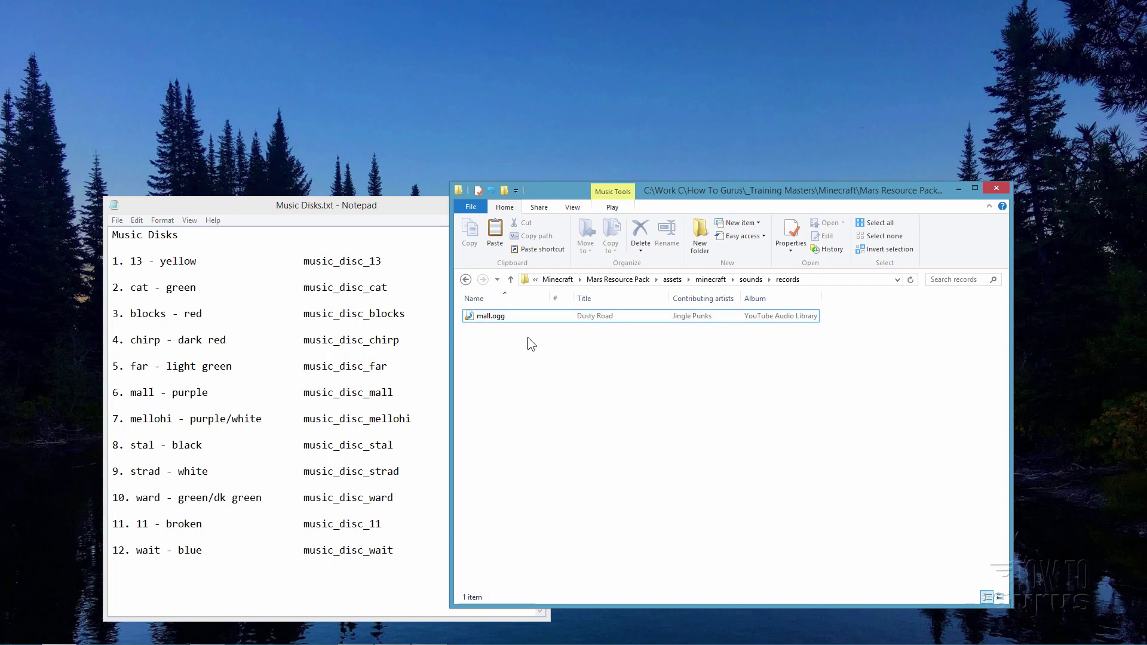
# Open en_us.json from the pack's assets\minecraft\lang folder and place its window beside the disc list
pyautogui.click(750, 282)
pyautogui.click(782, 282)
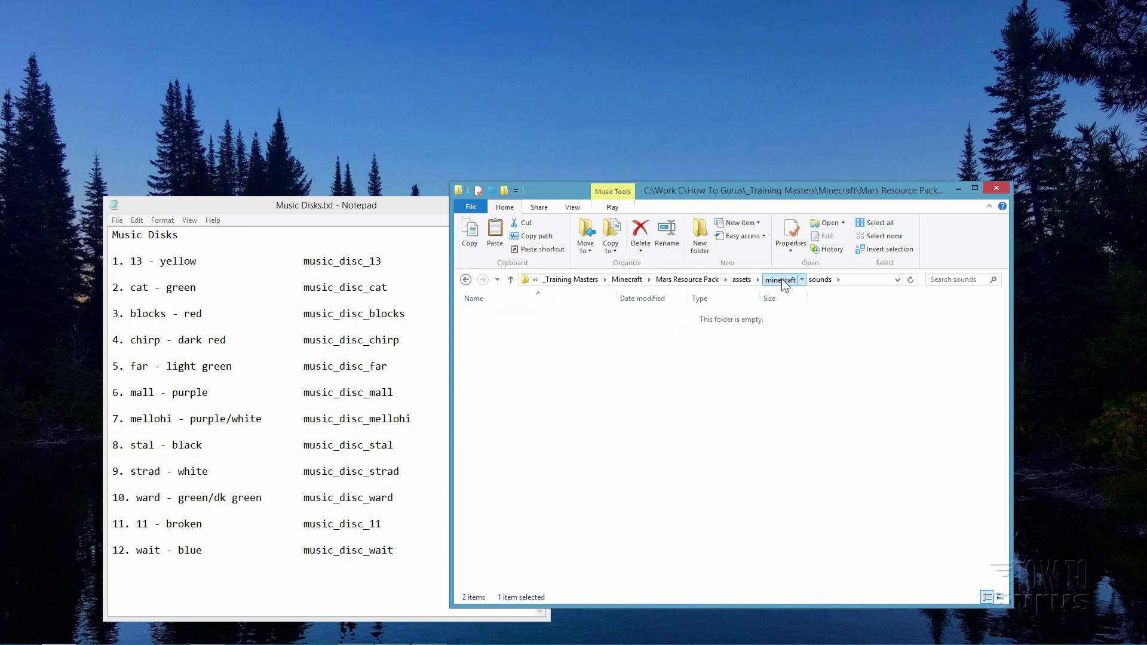
pyautogui.click(771, 281)
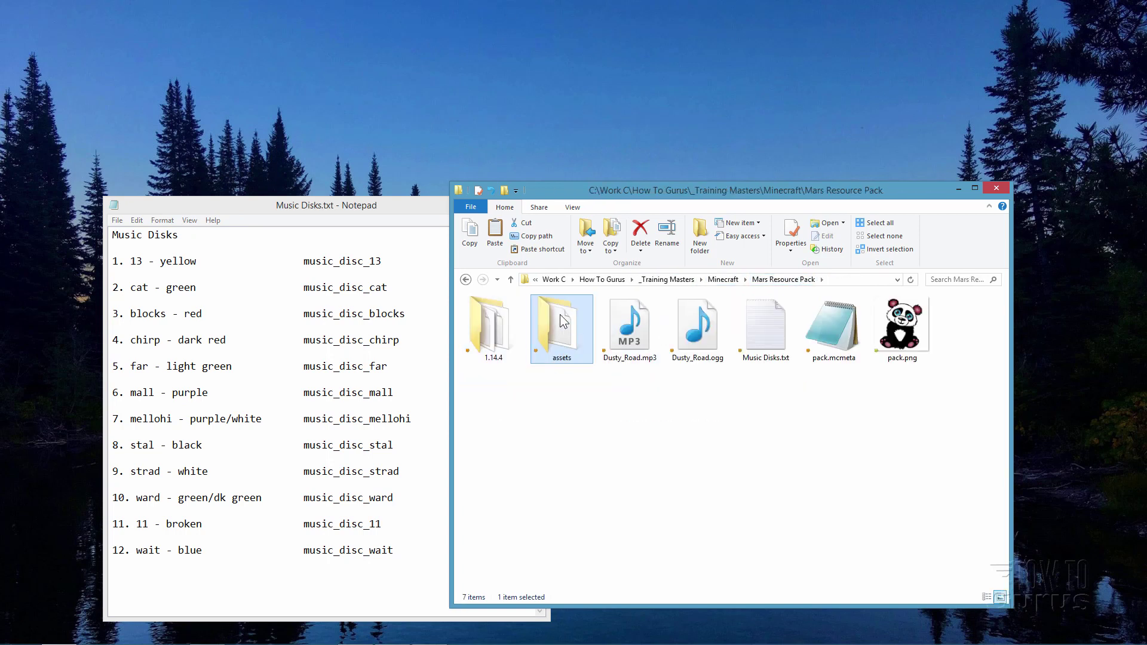
pyautogui.click(563, 390)
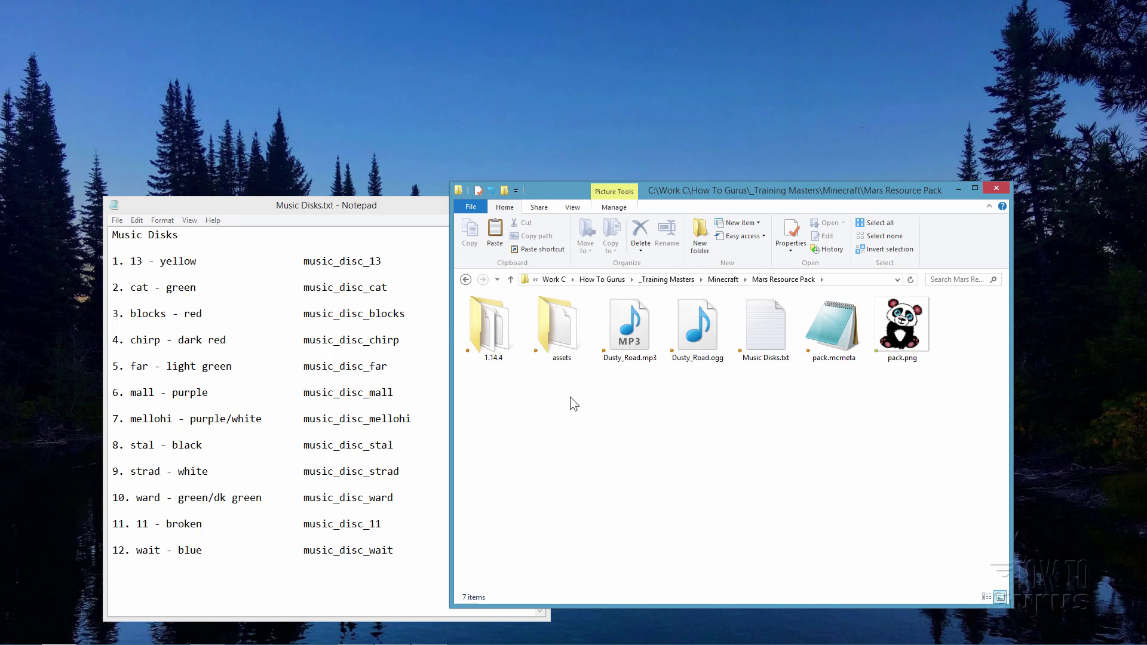
pyautogui.doubleClick(554, 328)
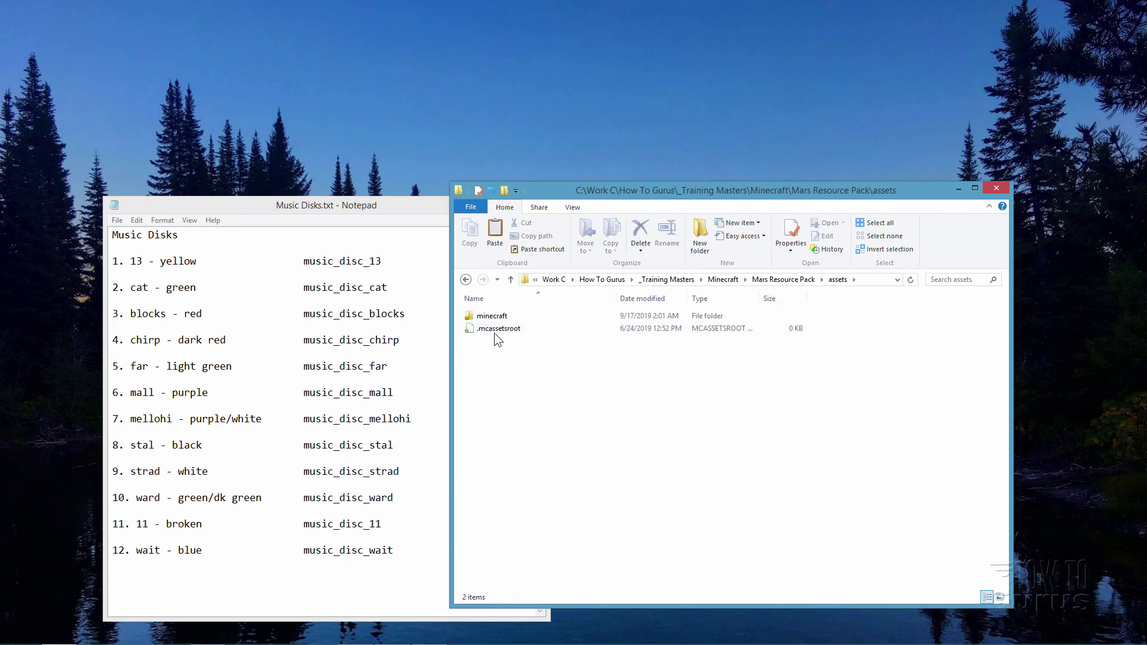
pyautogui.doubleClick(478, 317)
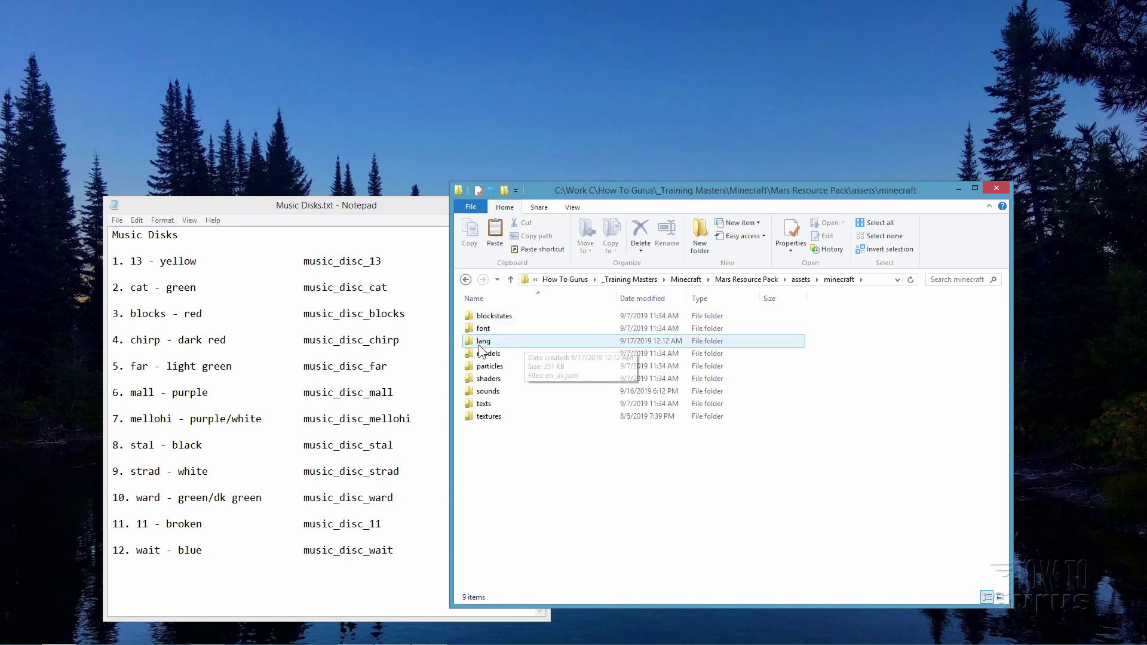
pyautogui.click(507, 341)
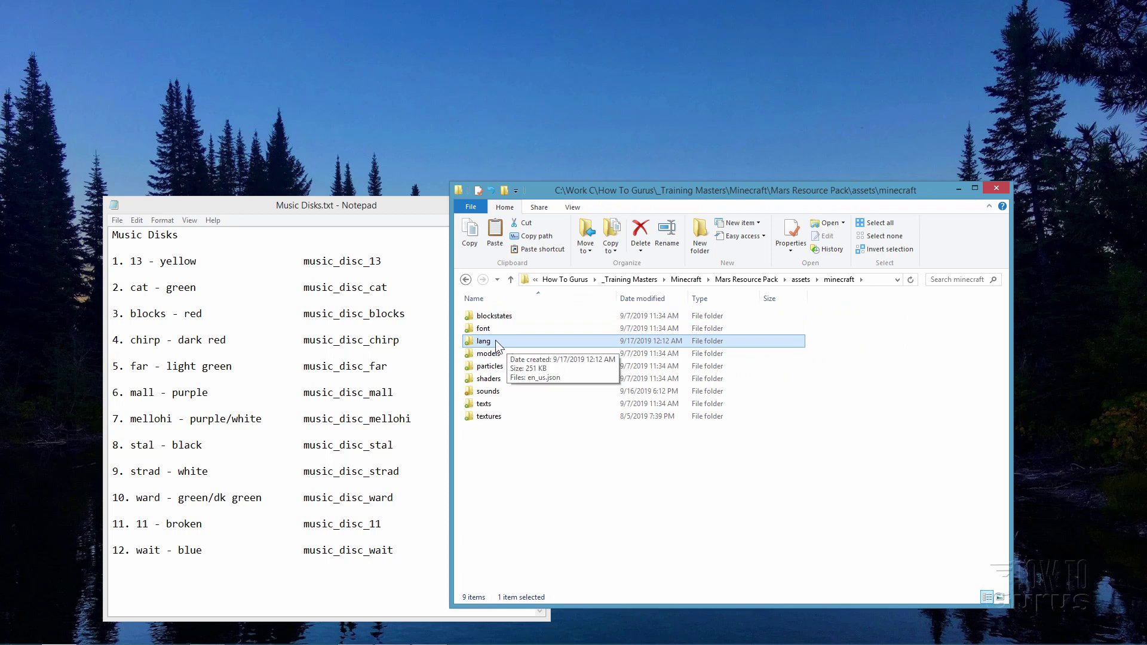
pyautogui.doubleClick(471, 345)
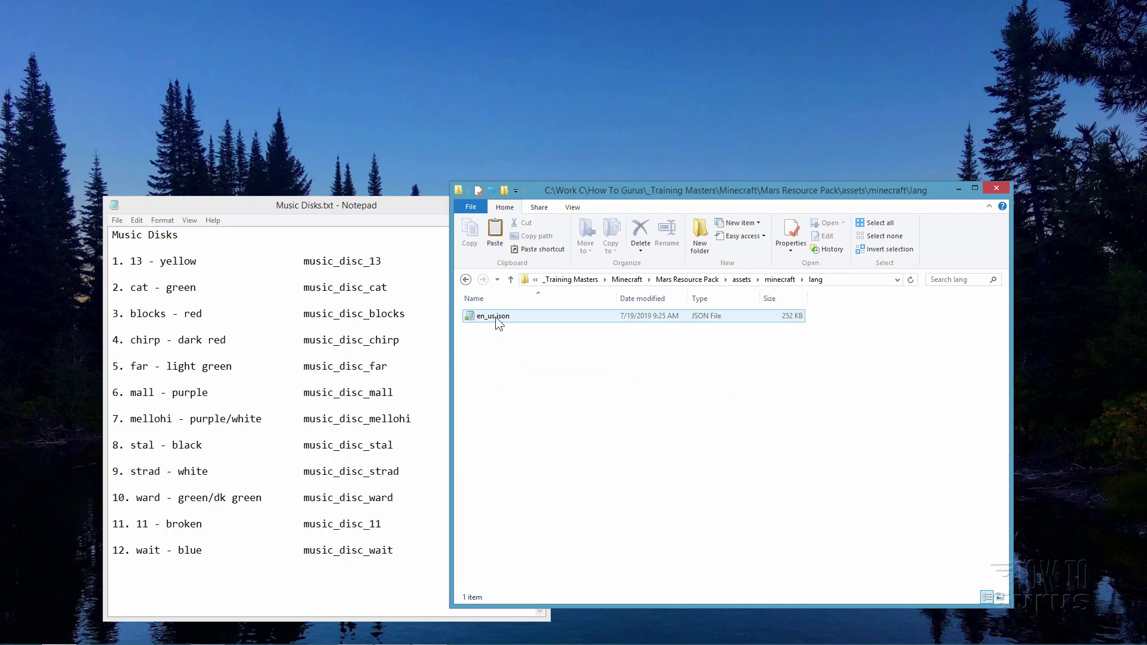
pyautogui.doubleClick(475, 316)
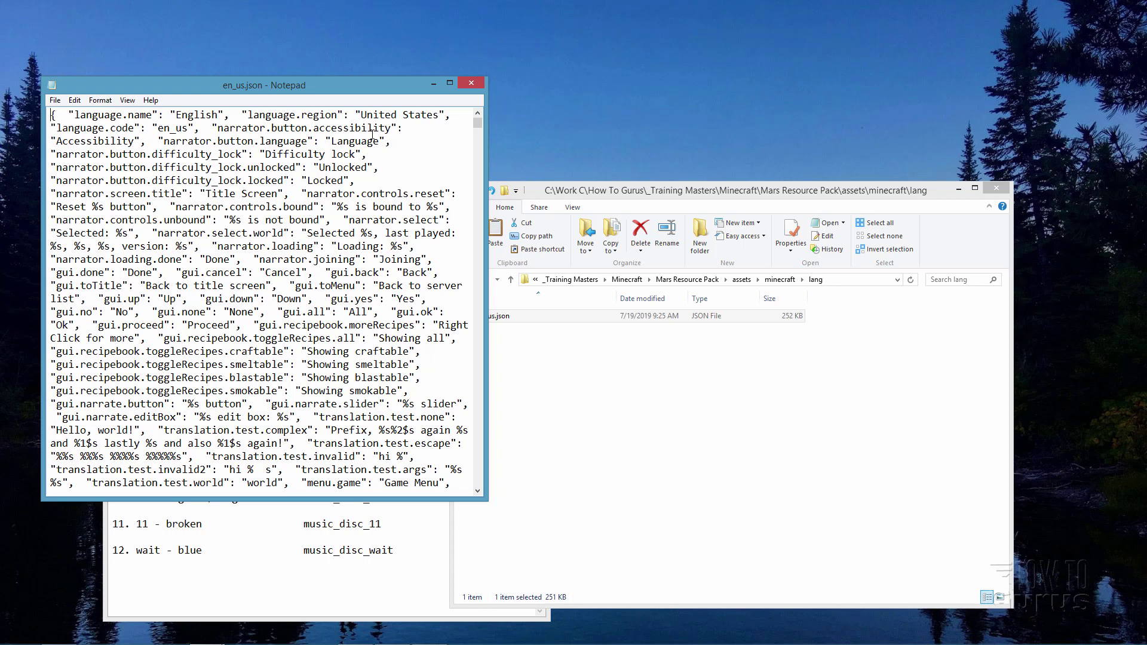
pyautogui.moveTo(348, 92); pyautogui.dragTo(771, 131)
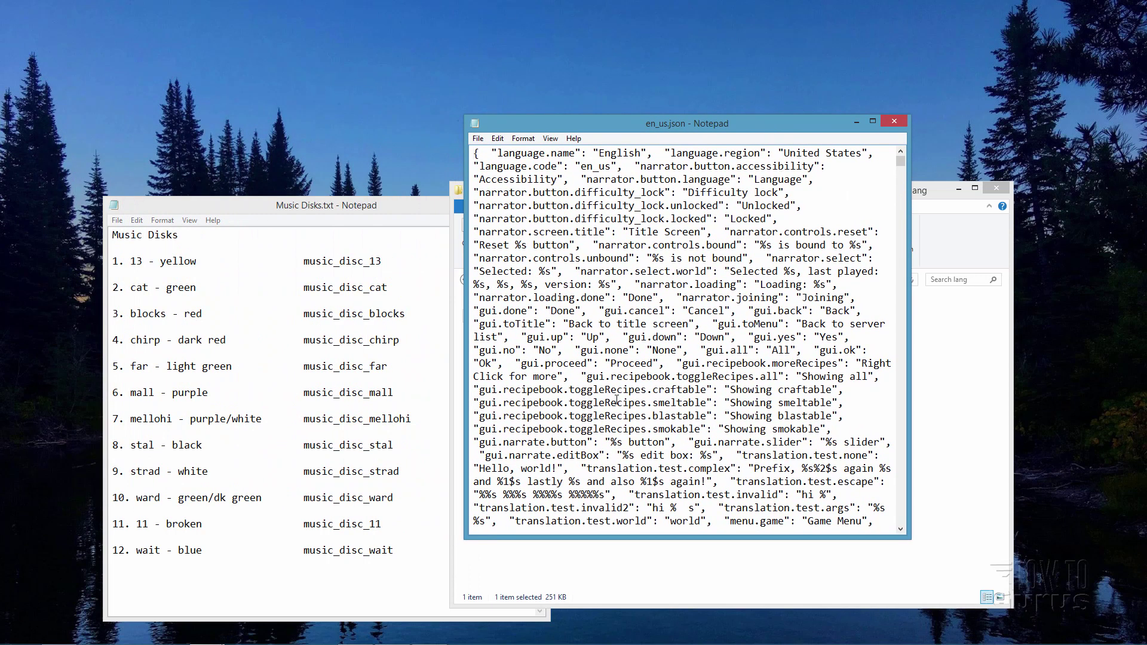
# Copy the identifier music_disc_mall from the mall entry in Music Disks.txt
pyautogui.click(305, 211)
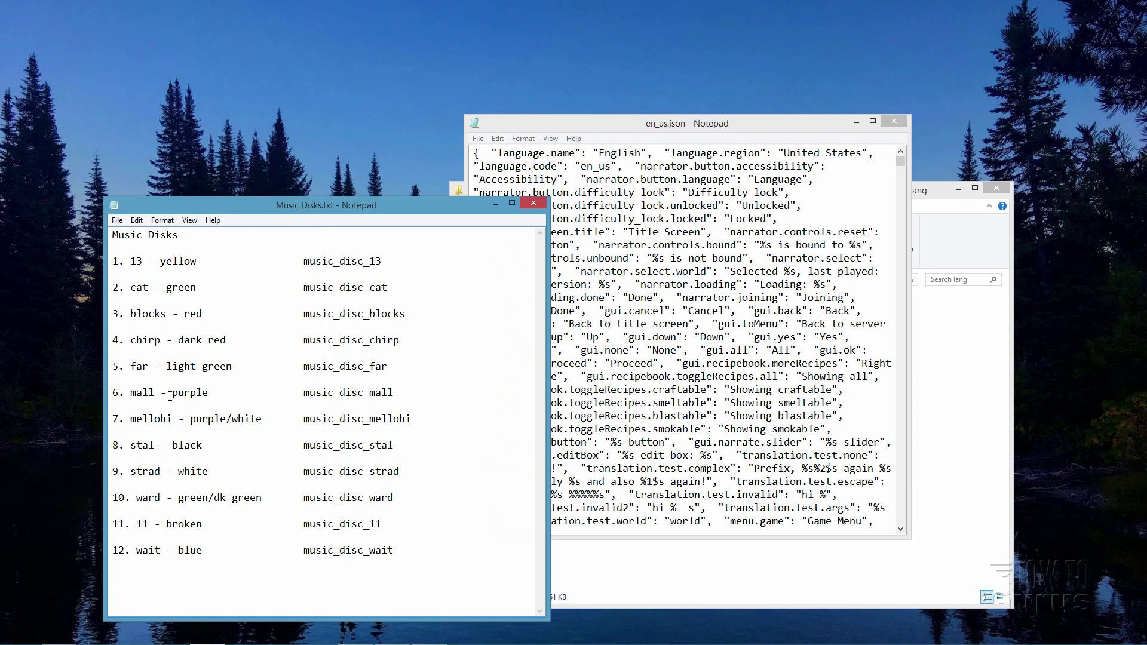
pyautogui.moveTo(393, 392); pyautogui.dragTo(306, 393)
pyautogui.rightClick(312, 394)
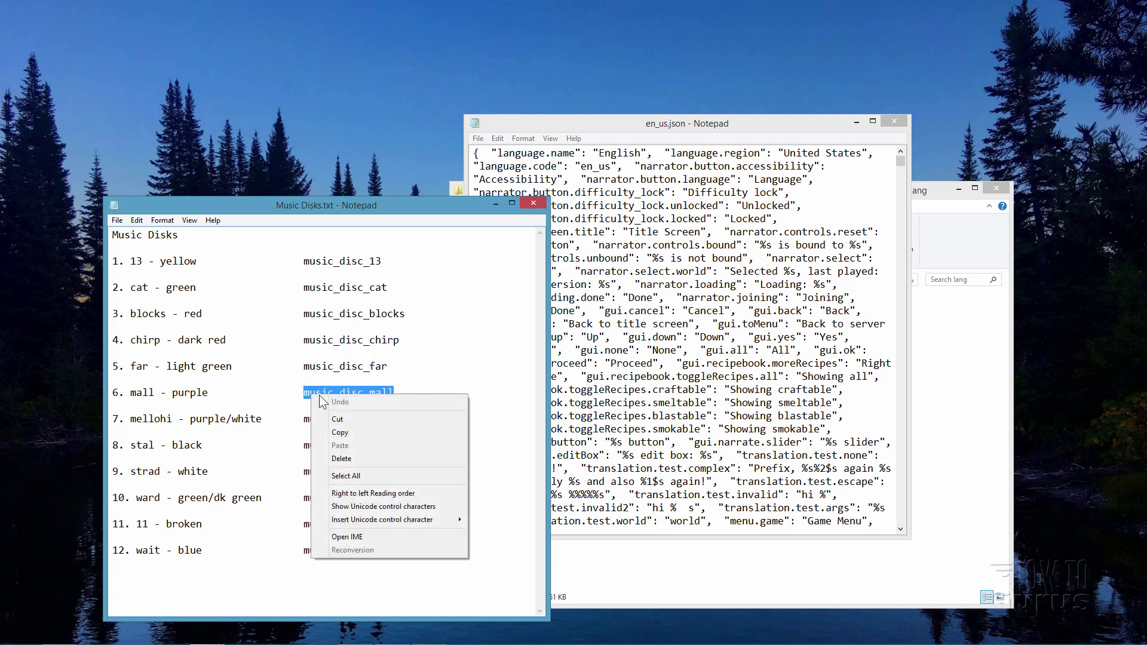
pyautogui.click(334, 431)
# Search en_us.json for the copied music_disc_mall text until its .desc entry is reached
pyautogui.moveTo(621, 124); pyautogui.dragTo(627, 140)
pyautogui.click(504, 153)
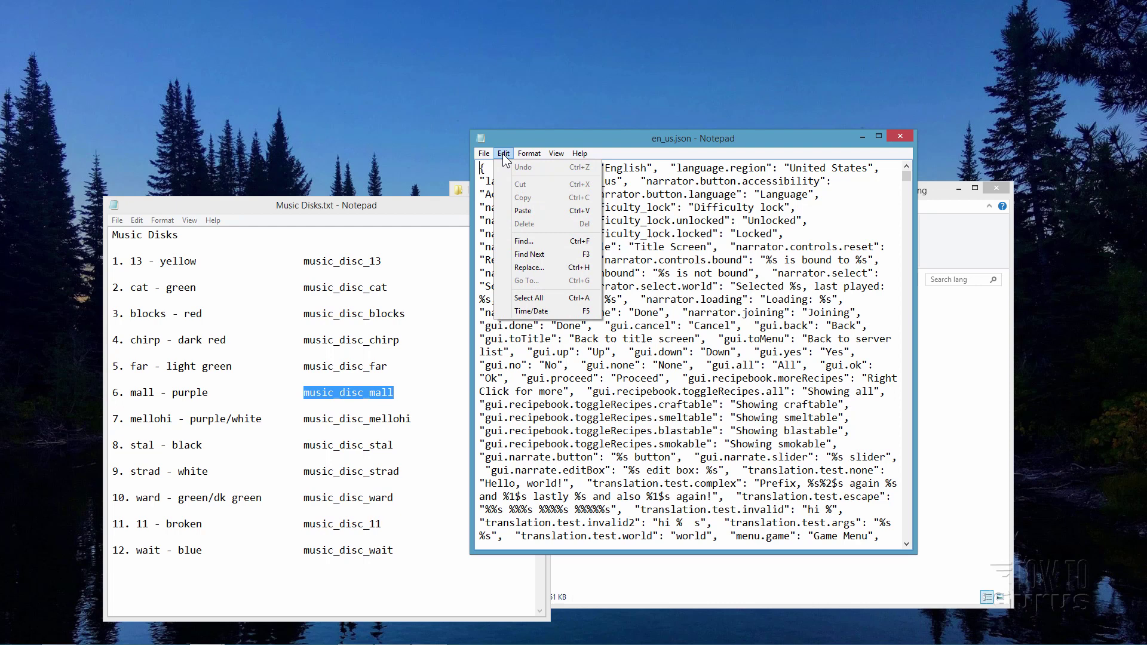
pyautogui.click(523, 241)
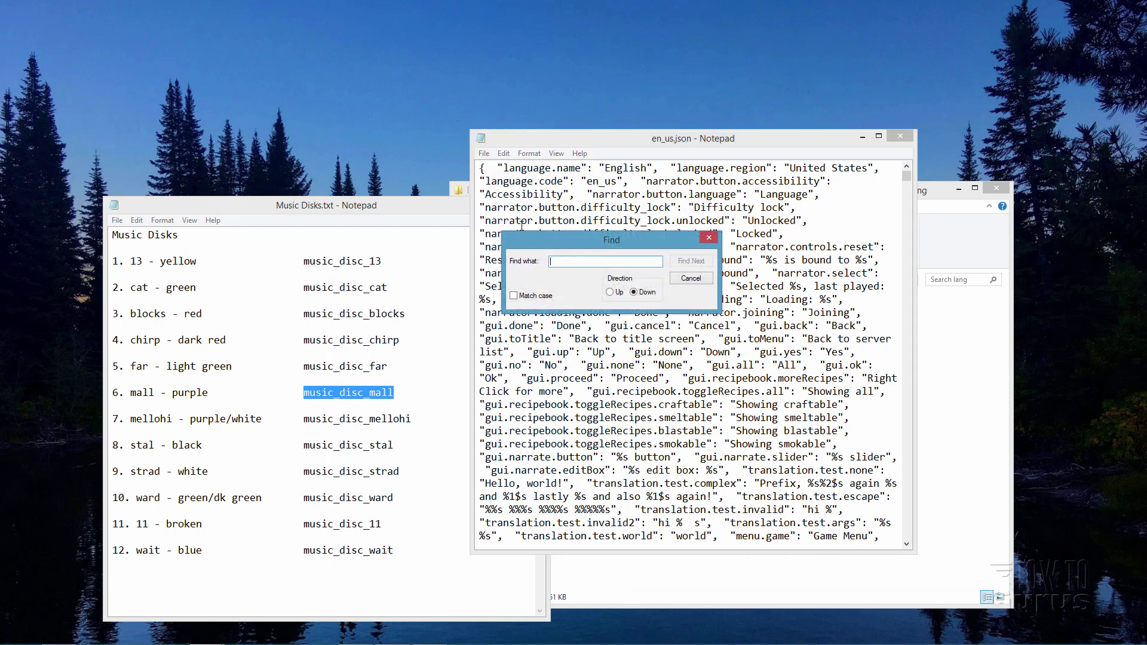
pyautogui.rightClick(576, 260)
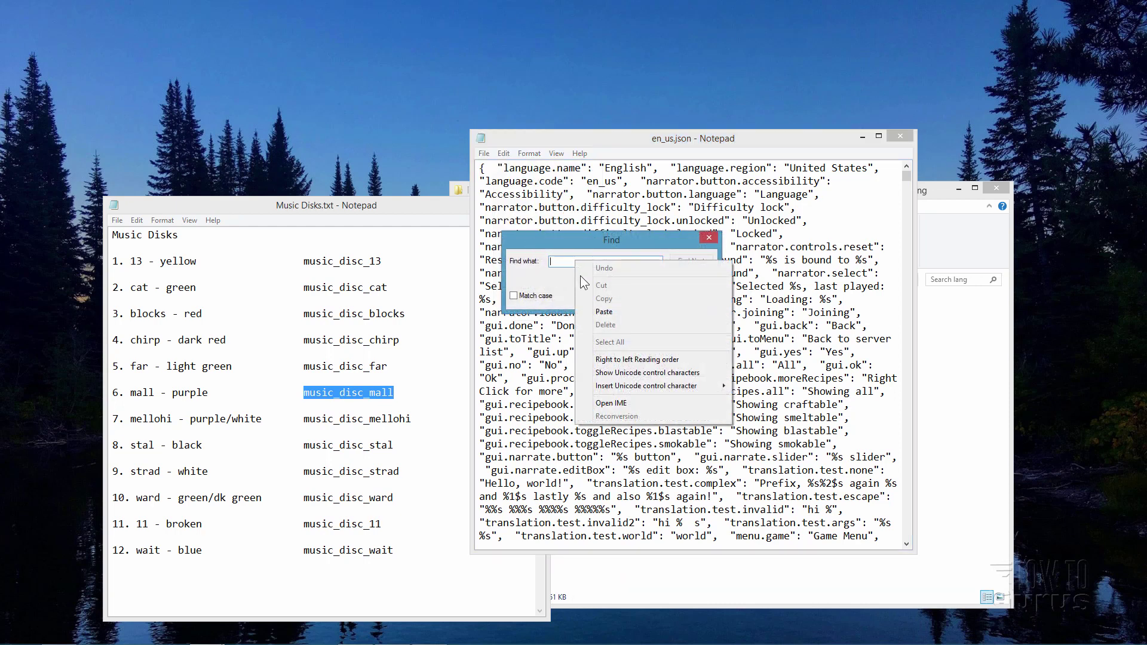
pyautogui.click(594, 312)
pyautogui.click(695, 263)
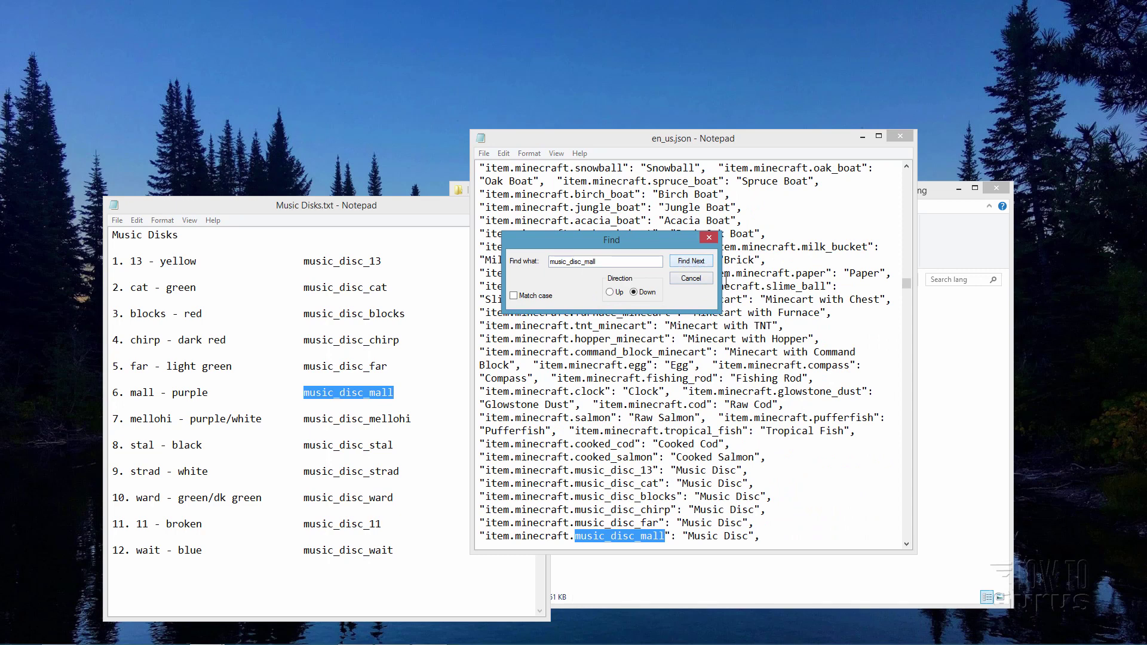
pyautogui.click(691, 260)
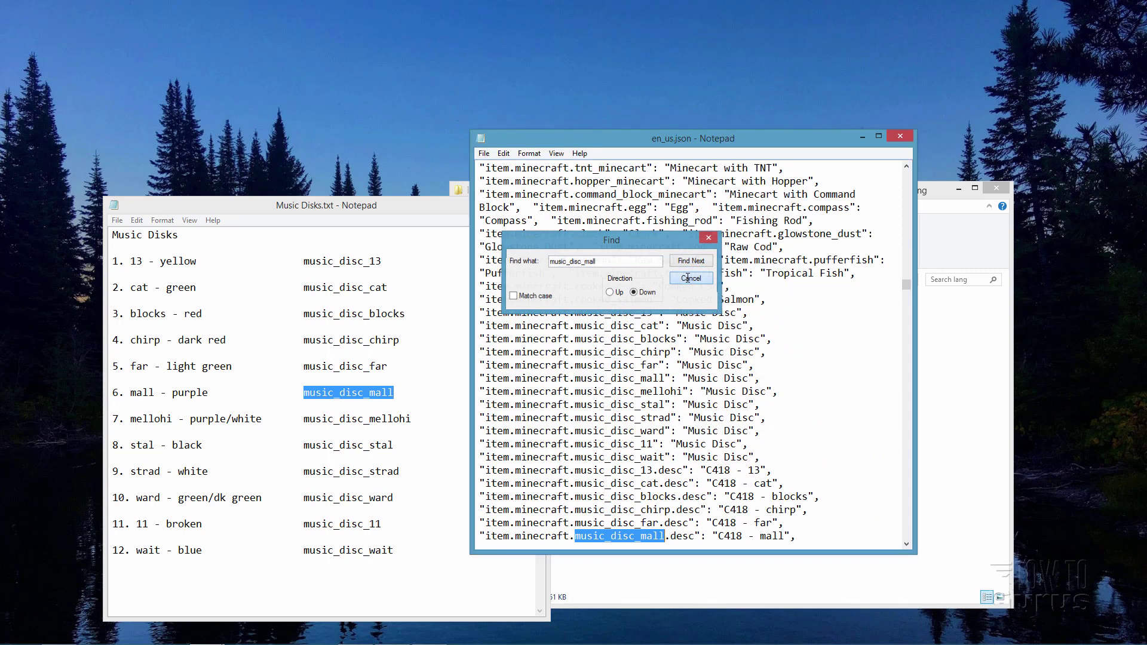
pyautogui.click(688, 279)
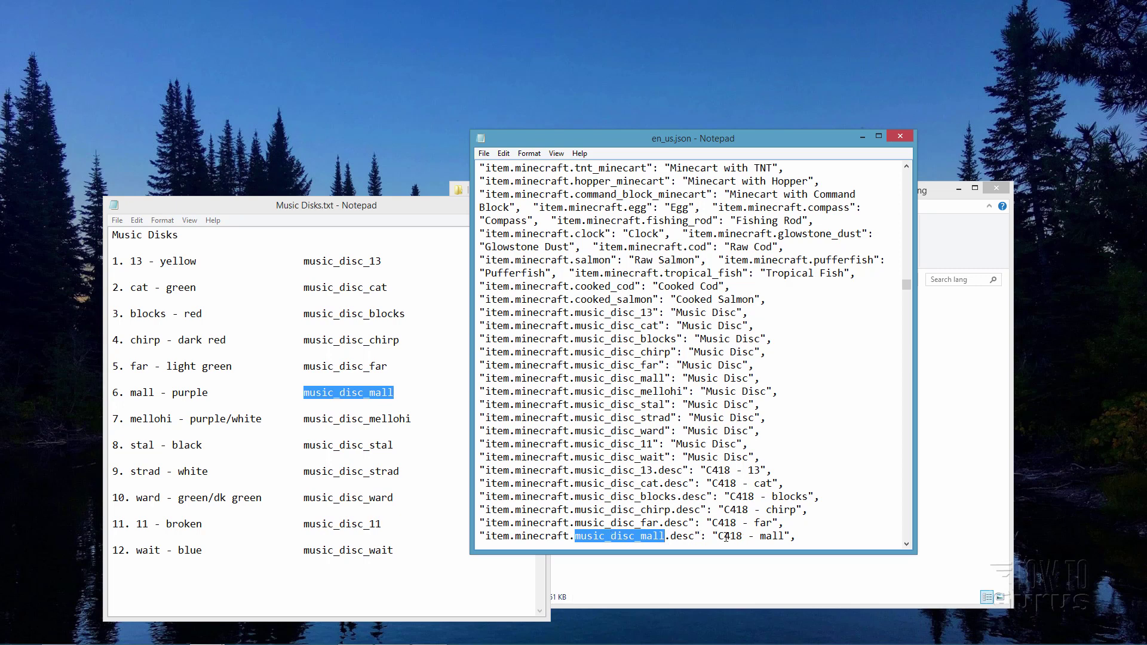
# Replace the music_disc_mall.desc text with "Dusty Road", then save and close en_us.json
pyautogui.moveTo(719, 536); pyautogui.dragTo(784, 536)
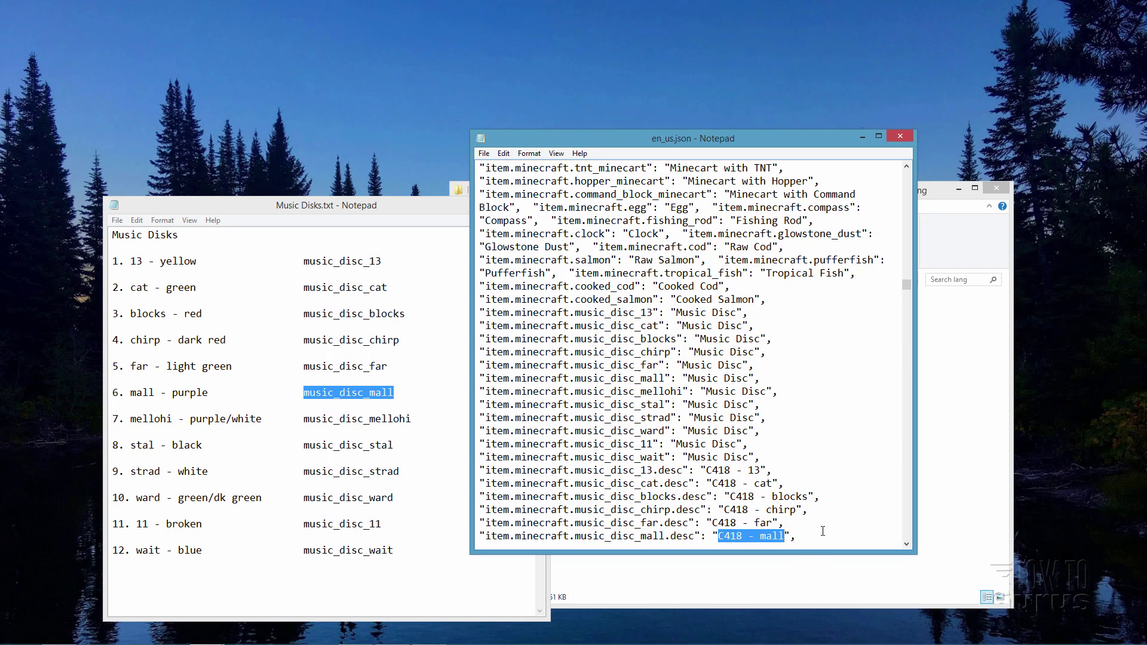
pyautogui.write('Dusty Road')
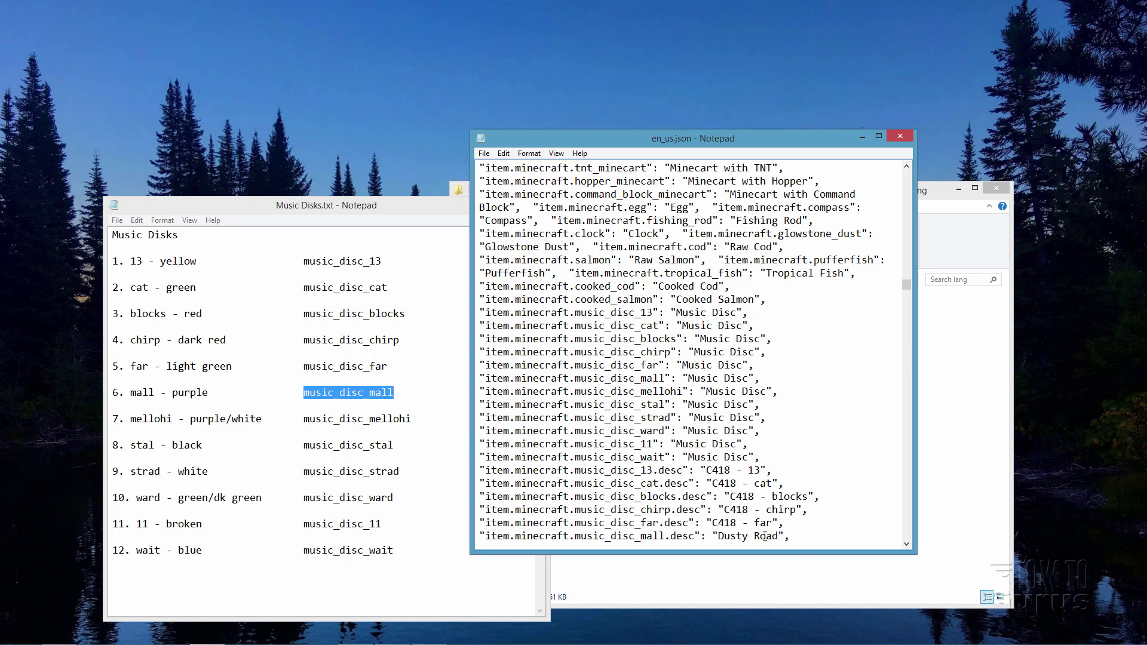
pyautogui.click(484, 153)
pyautogui.click(500, 190)
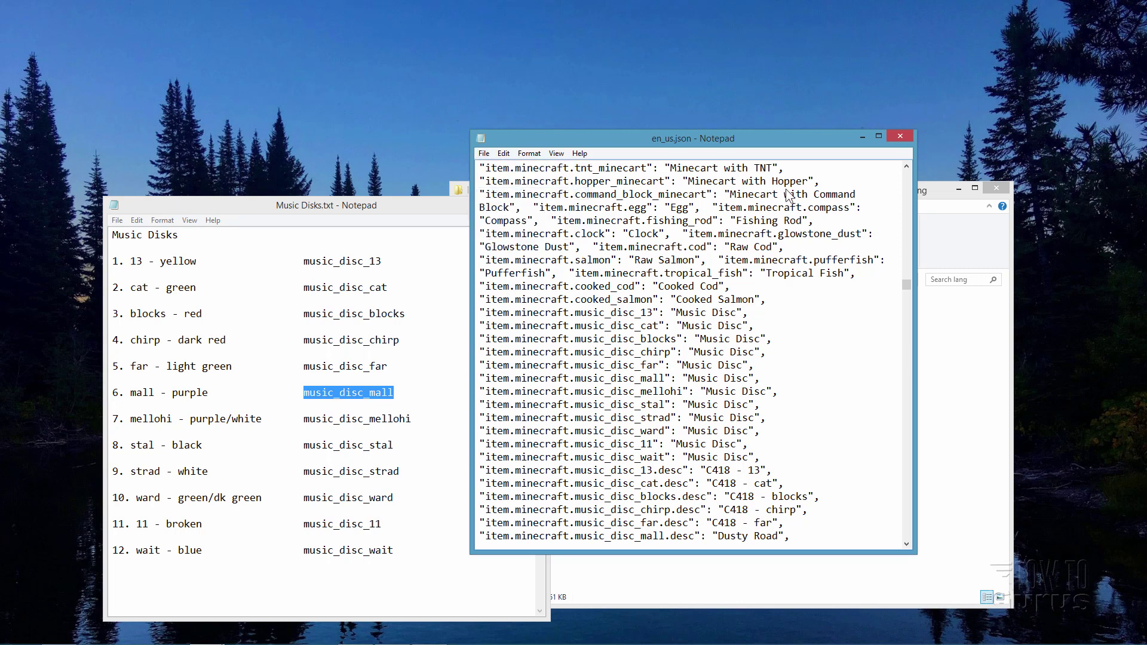
pyautogui.click(900, 136)
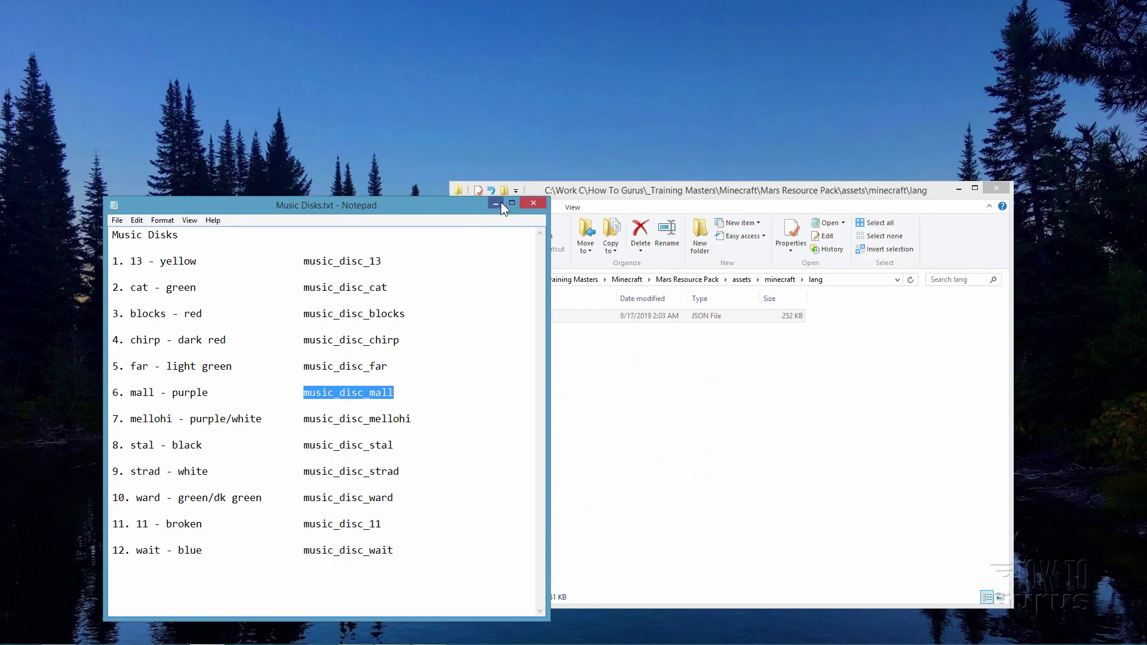
# Minimize the disc list and locate the lang folder inside the extracted 1.14.4\assets\minecraft folder of the Mars Resource Pack
pyautogui.click(497, 204)
pyautogui.click(781, 279)
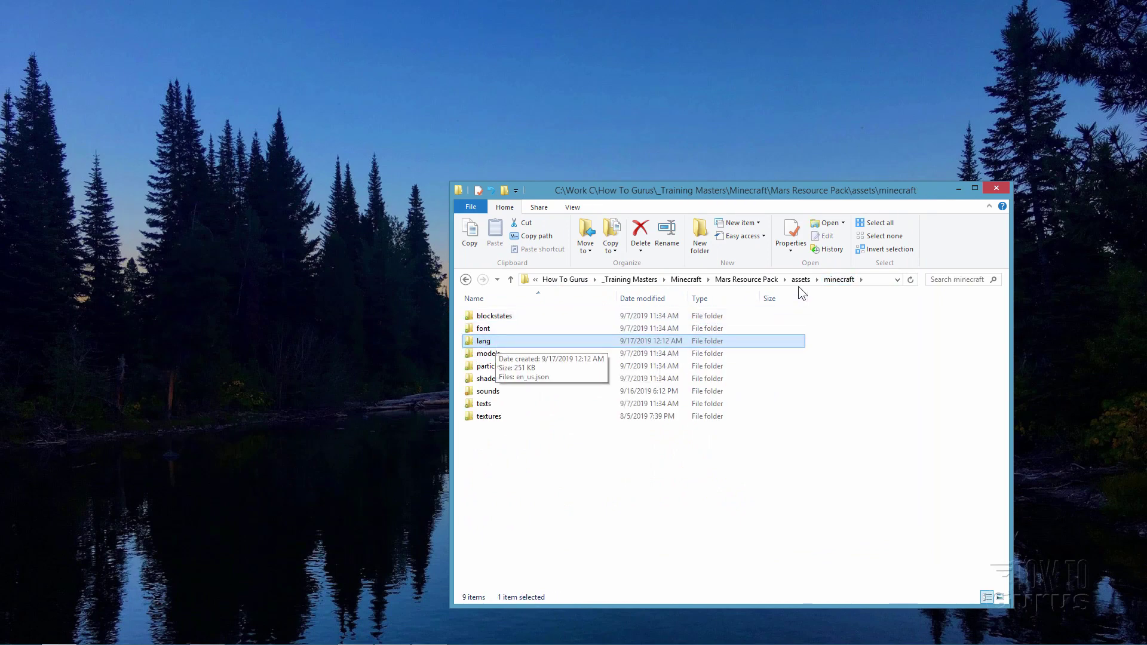
pyautogui.click(687, 279)
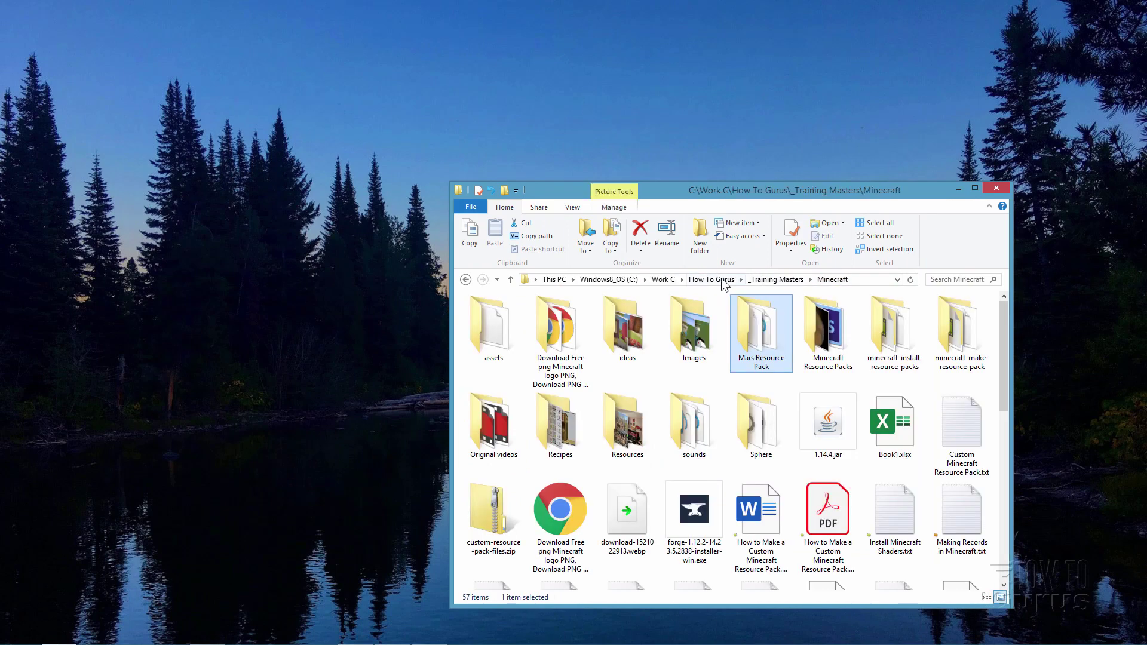
pyautogui.doubleClick(748, 313)
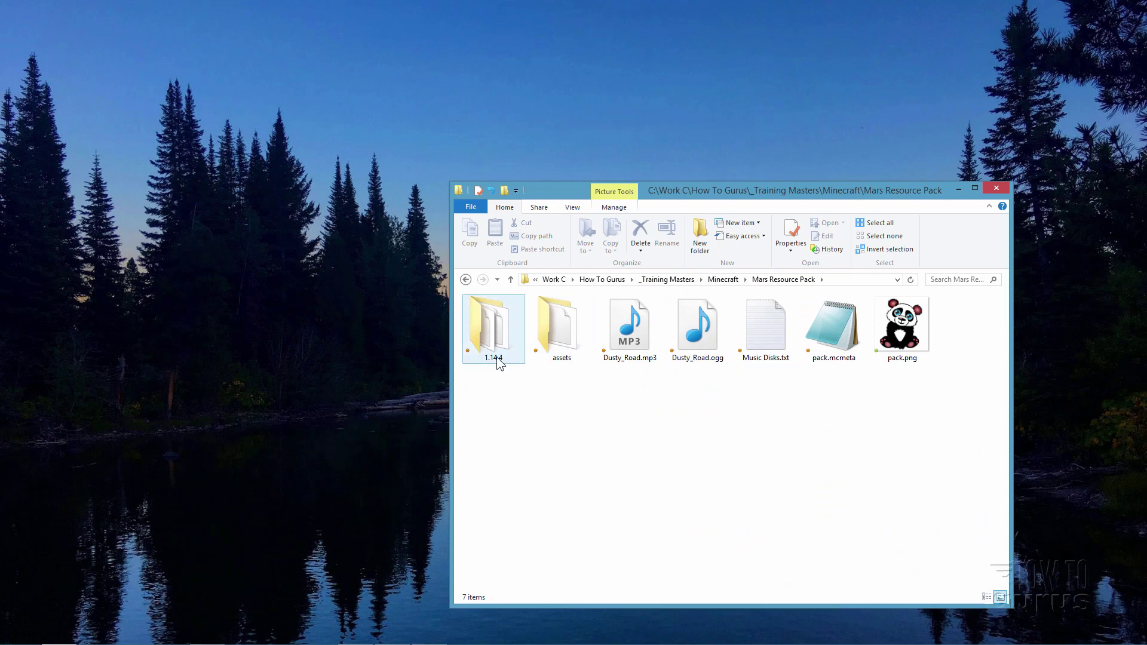
pyautogui.doubleClick(490, 330)
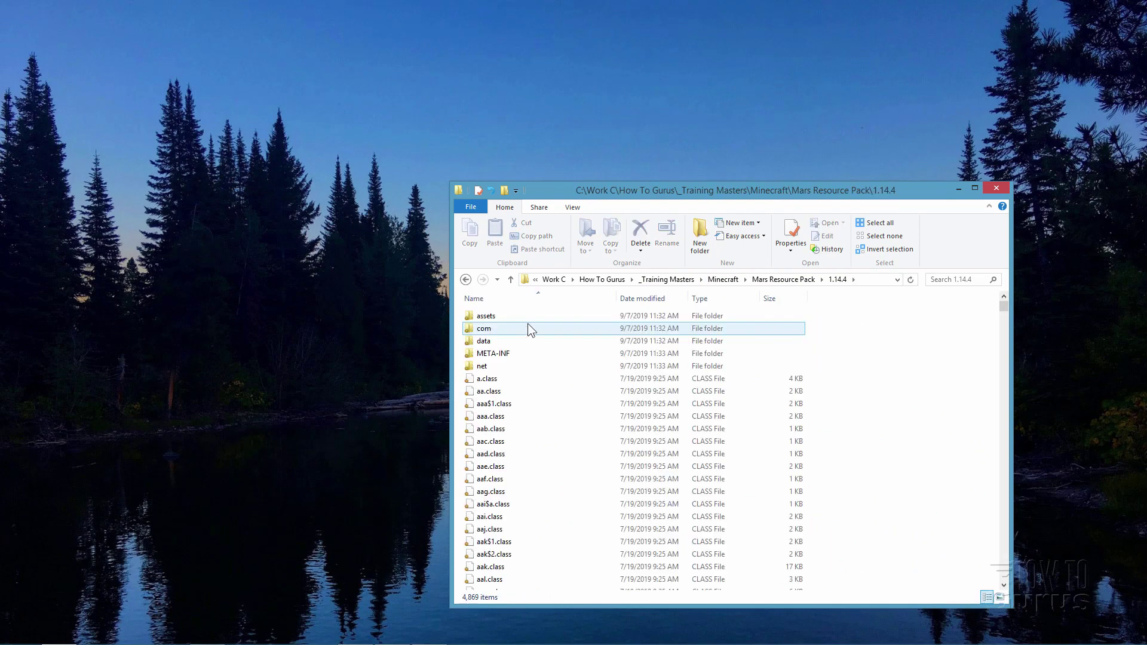
pyautogui.doubleClick(470, 319)
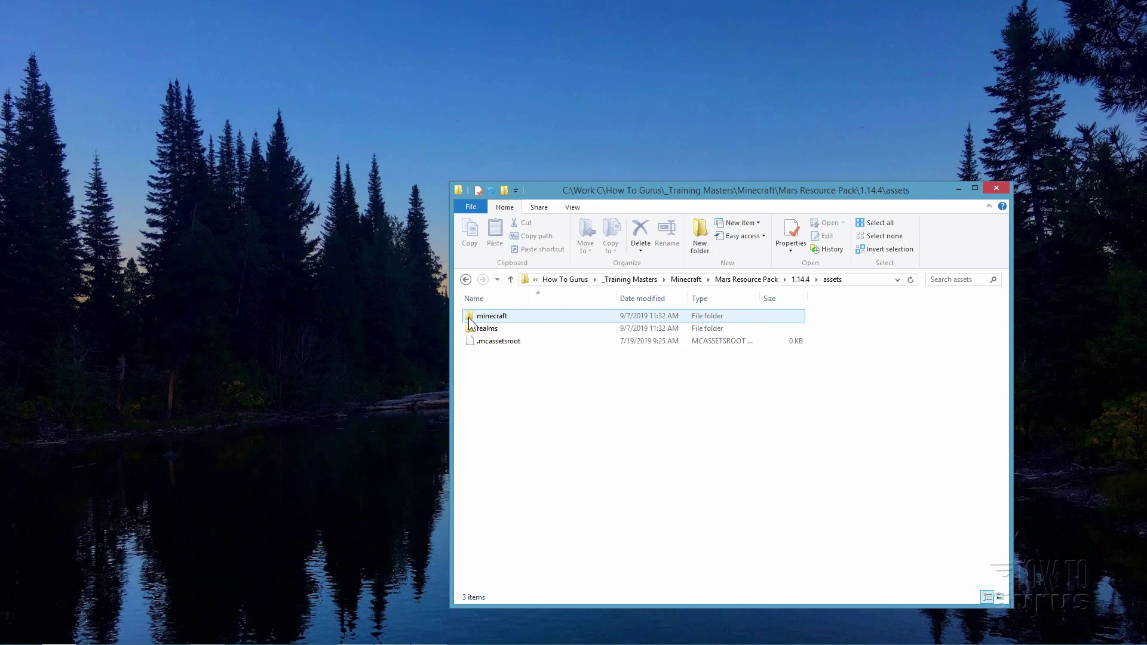
pyautogui.doubleClick(470, 320)
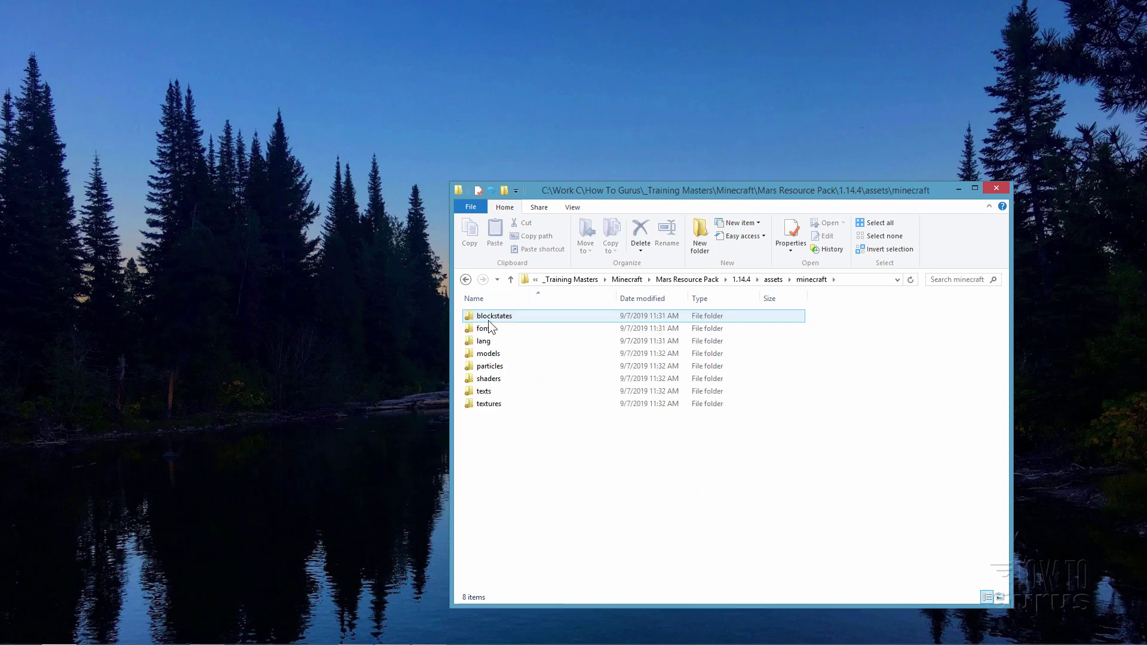
pyautogui.click(486, 344)
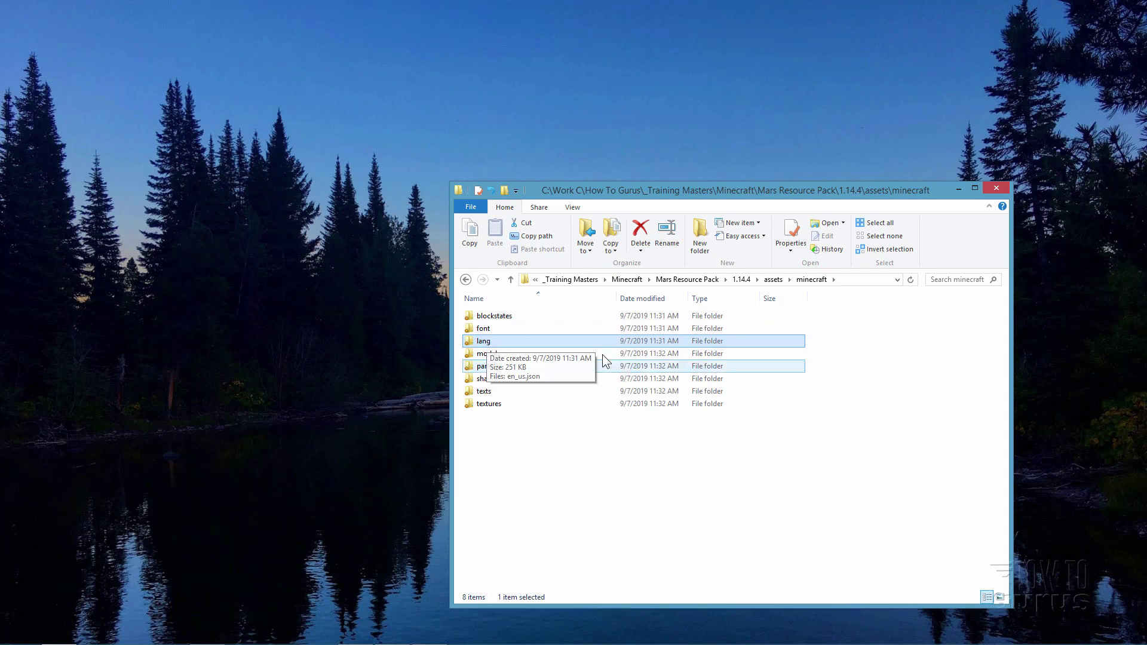
# Locate the matching lang folder in the Mars Resource Pack's own assets\minecraft folder
pyautogui.click(686, 280)
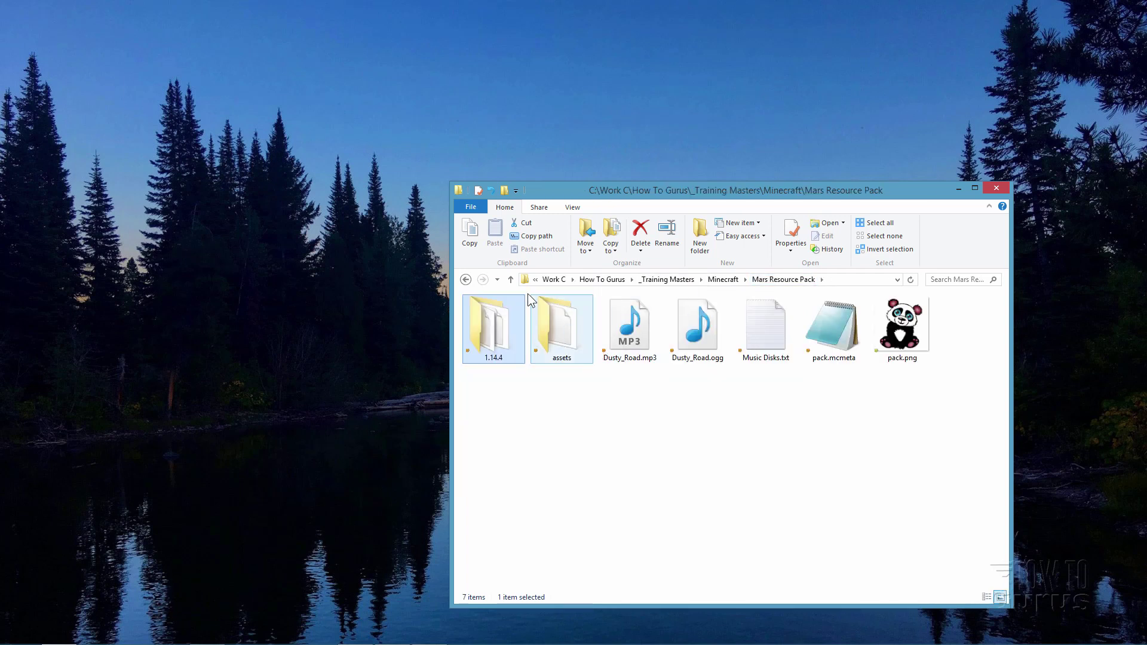
pyautogui.click(698, 399)
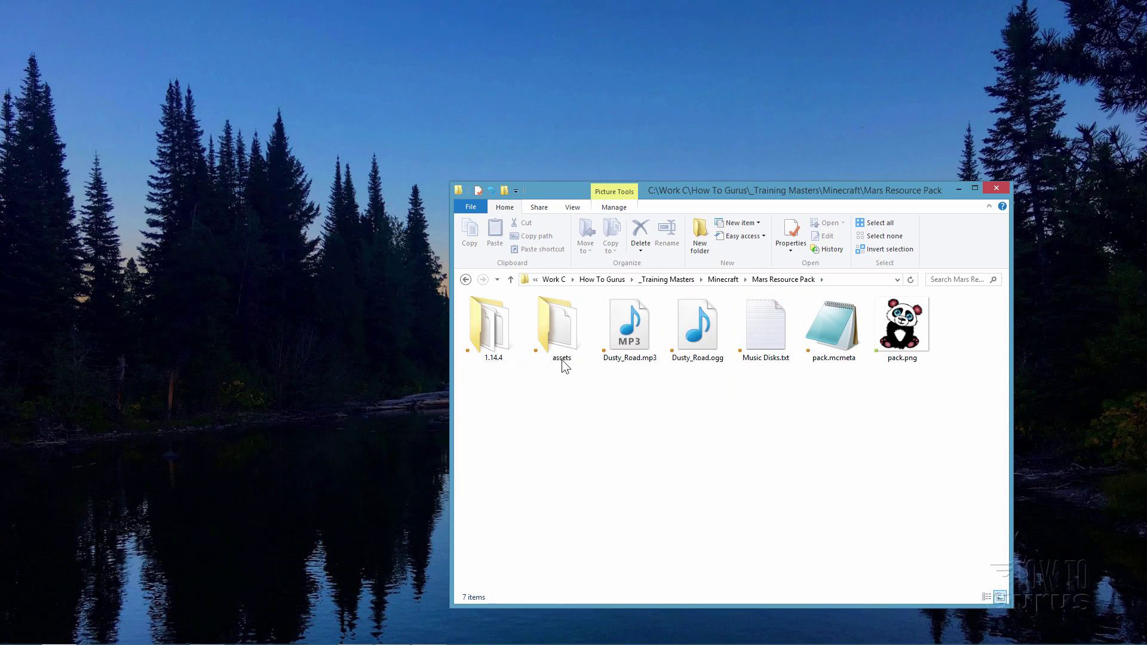
pyautogui.doubleClick(567, 338)
pyautogui.doubleClick(492, 315)
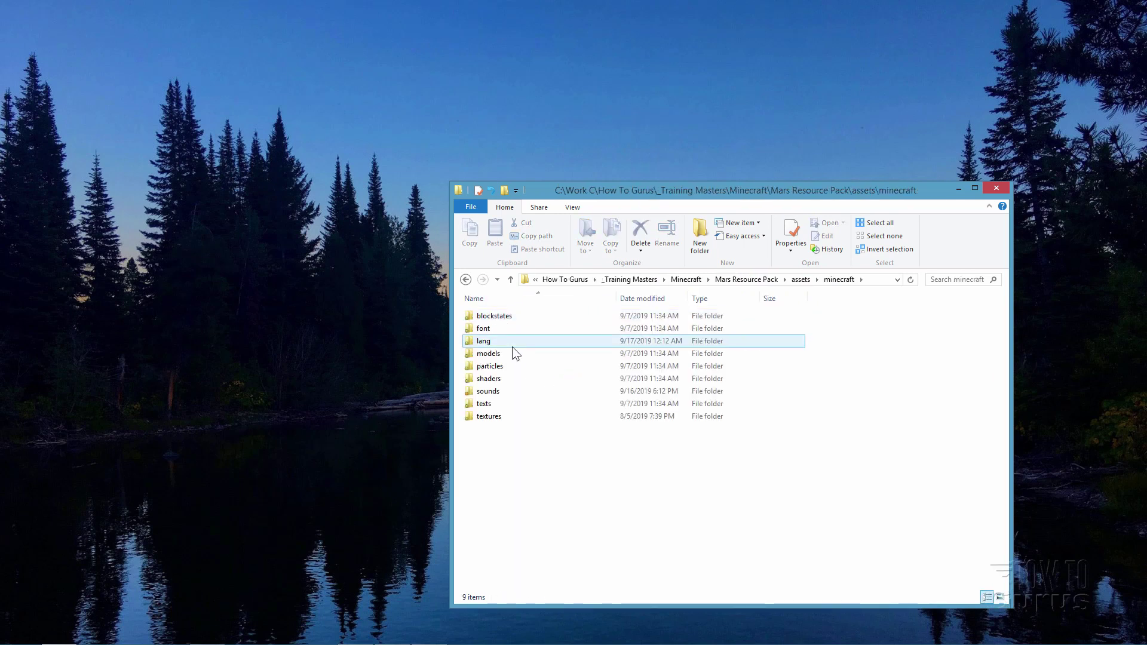
pyautogui.moveTo(511, 337)
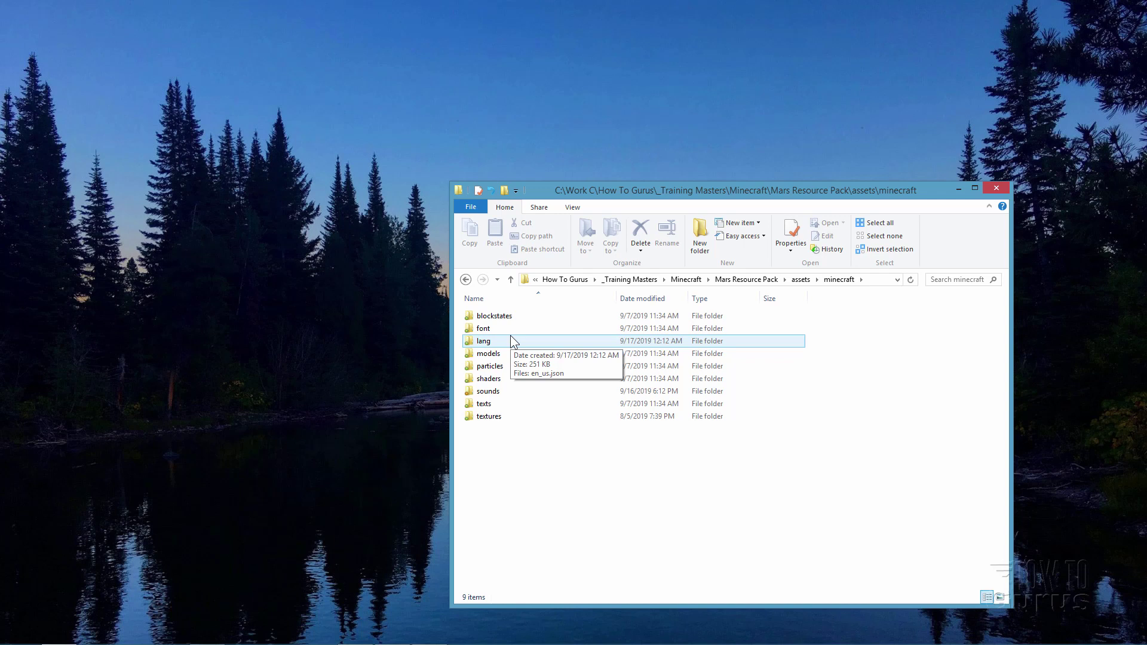
# Return to the Mars Resource Pack folder and select assets, pack.mcmeta and pack.png together
pyautogui.click(751, 285)
pyautogui.click(647, 414)
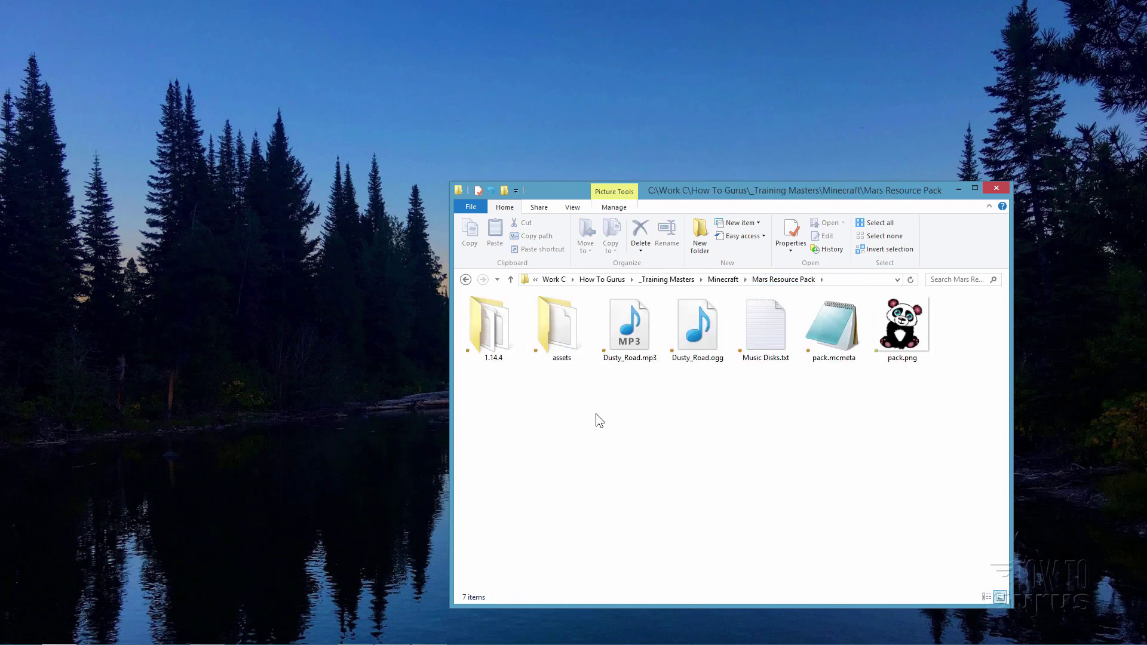
pyautogui.press('Right')
pyautogui.click(560, 343)
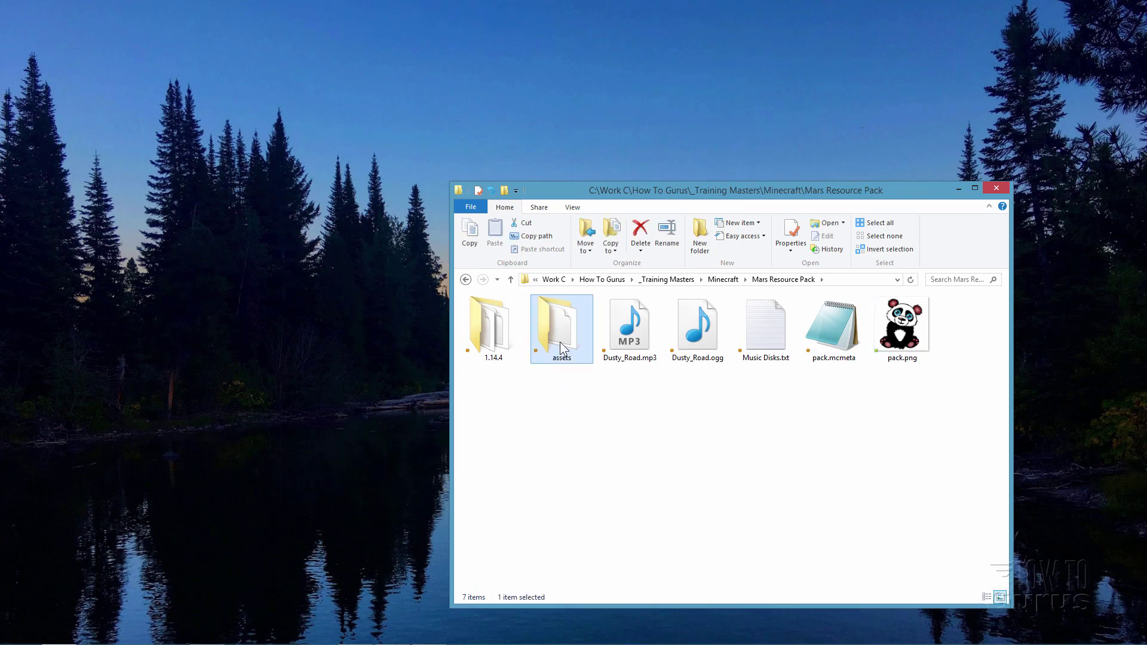
pyautogui.keyDown('ctrl'); pyautogui.click(841, 334); pyautogui.keyUp('ctrl')
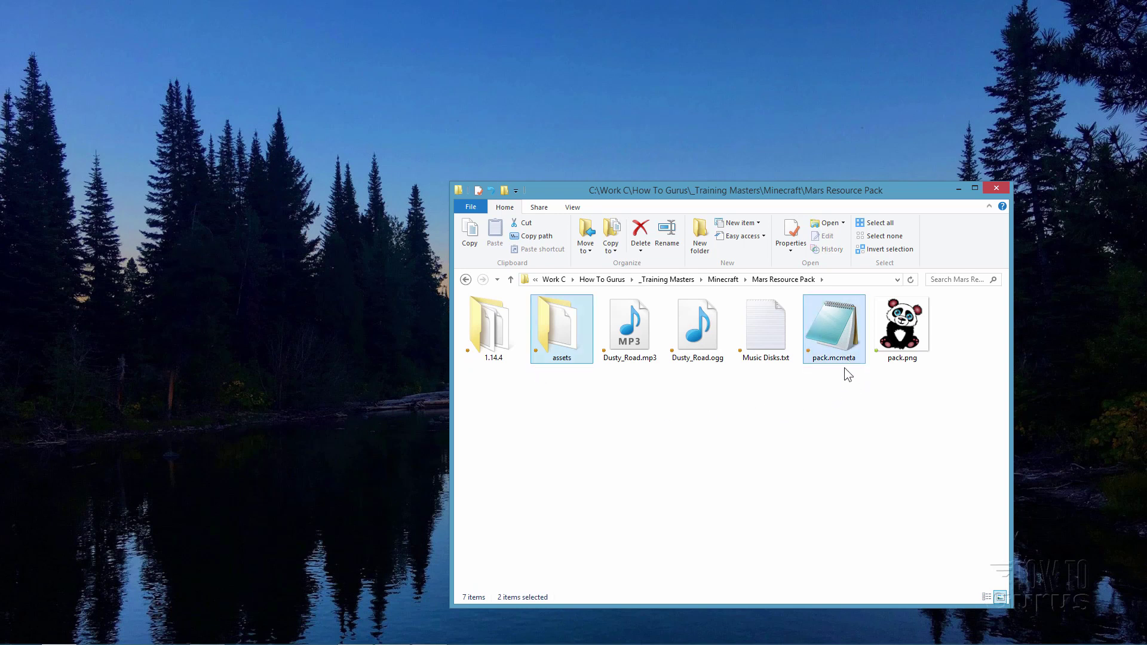
pyautogui.keyDown('ctrl'); pyautogui.click(917, 348); pyautogui.keyUp('ctrl')
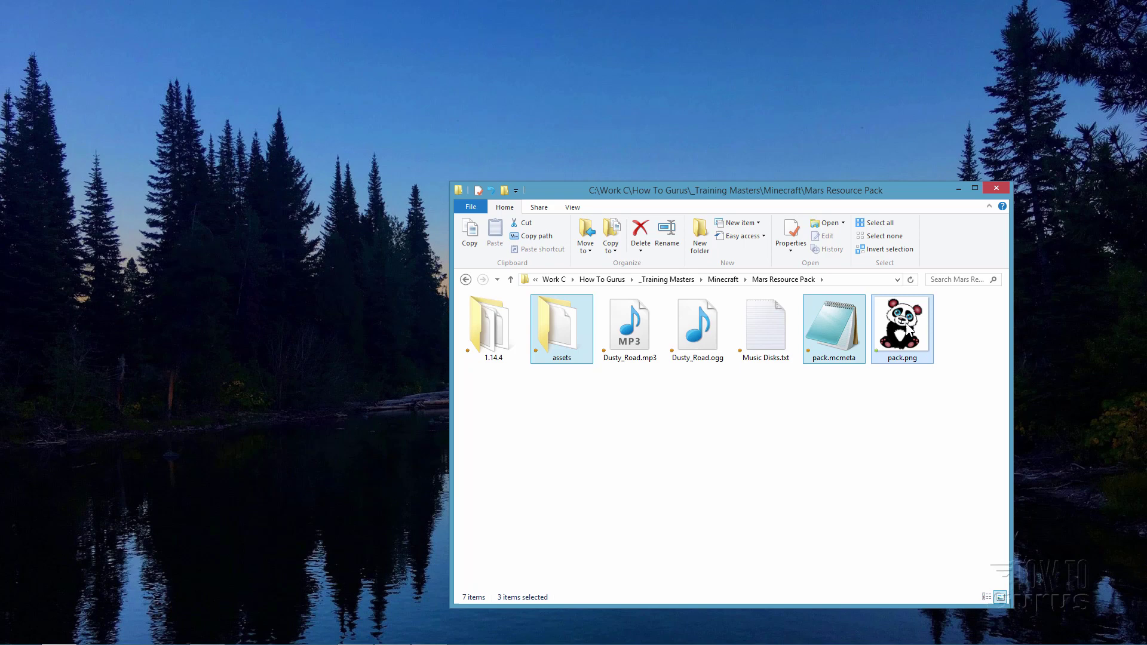
# Compress the selected items with 7-Zip into a zip-format archive named "music disk 5"
pyautogui.rightClick(850, 321)
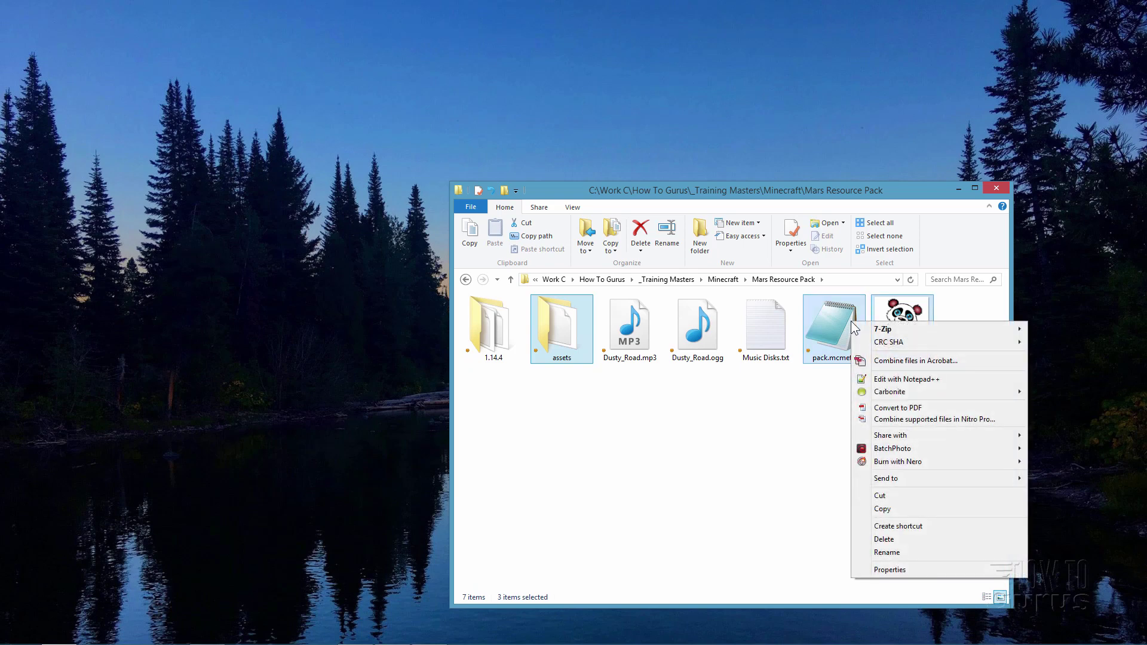
pyautogui.moveTo(898, 327)
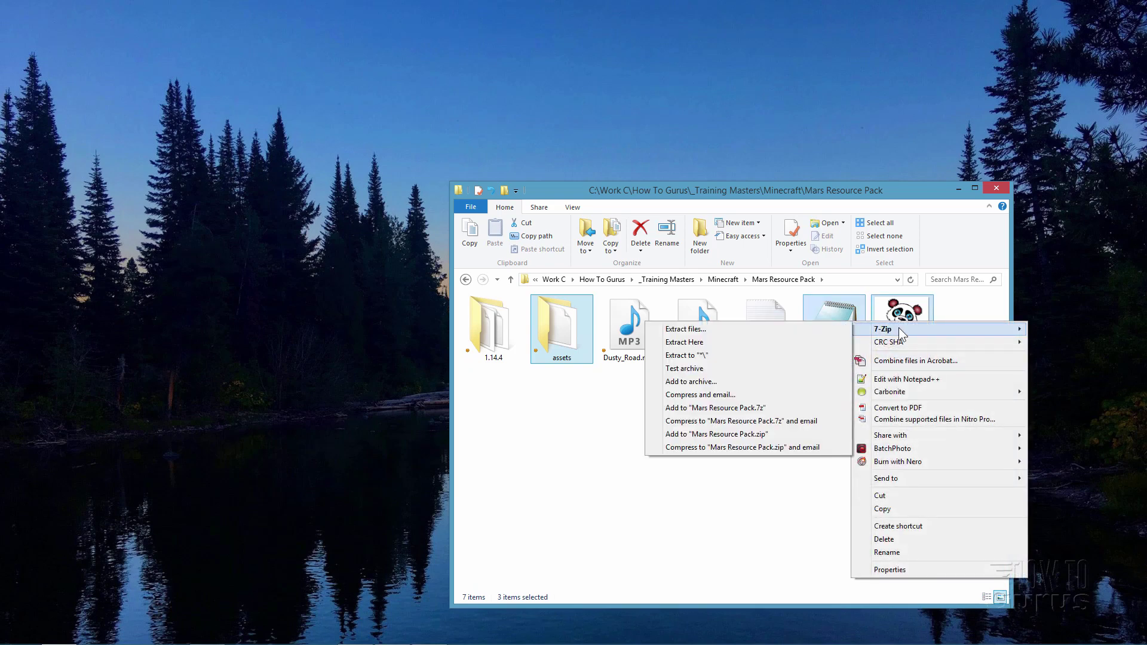
pyautogui.click(693, 381)
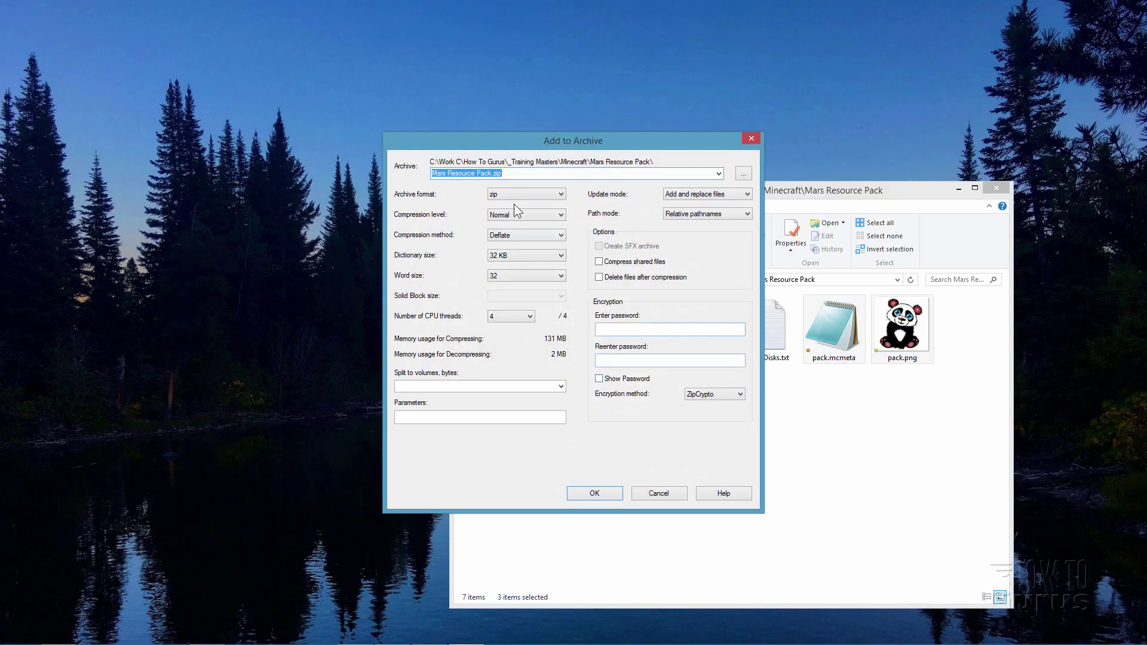
pyautogui.write('music disk 5')
pyautogui.click(509, 194)
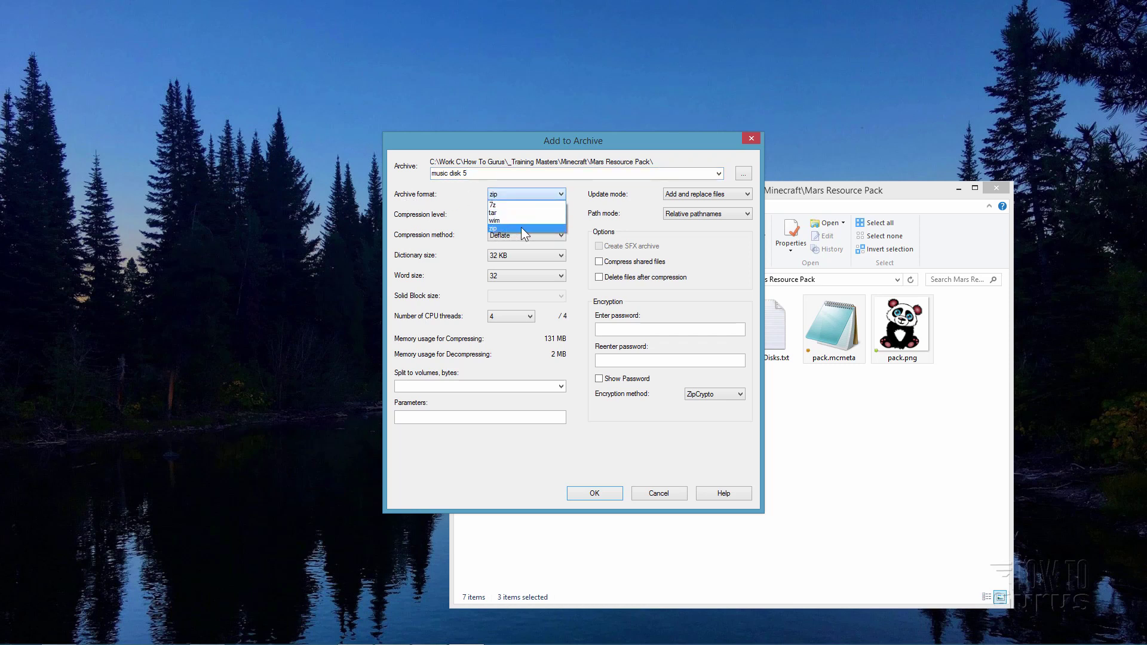
pyautogui.click(497, 228)
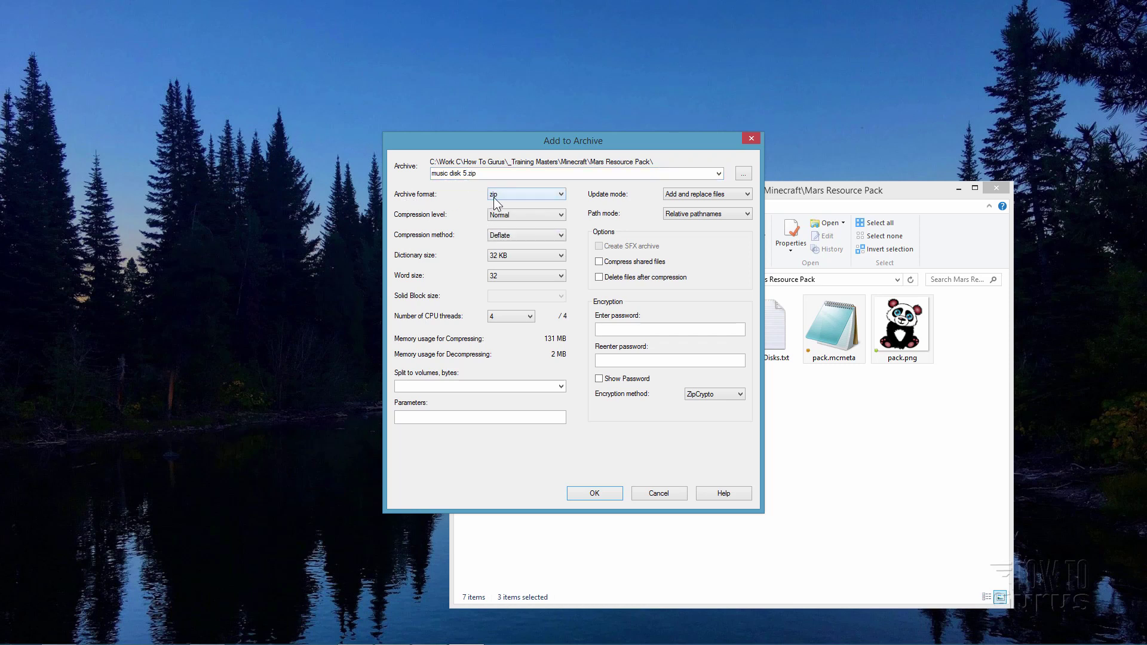
pyautogui.click(607, 495)
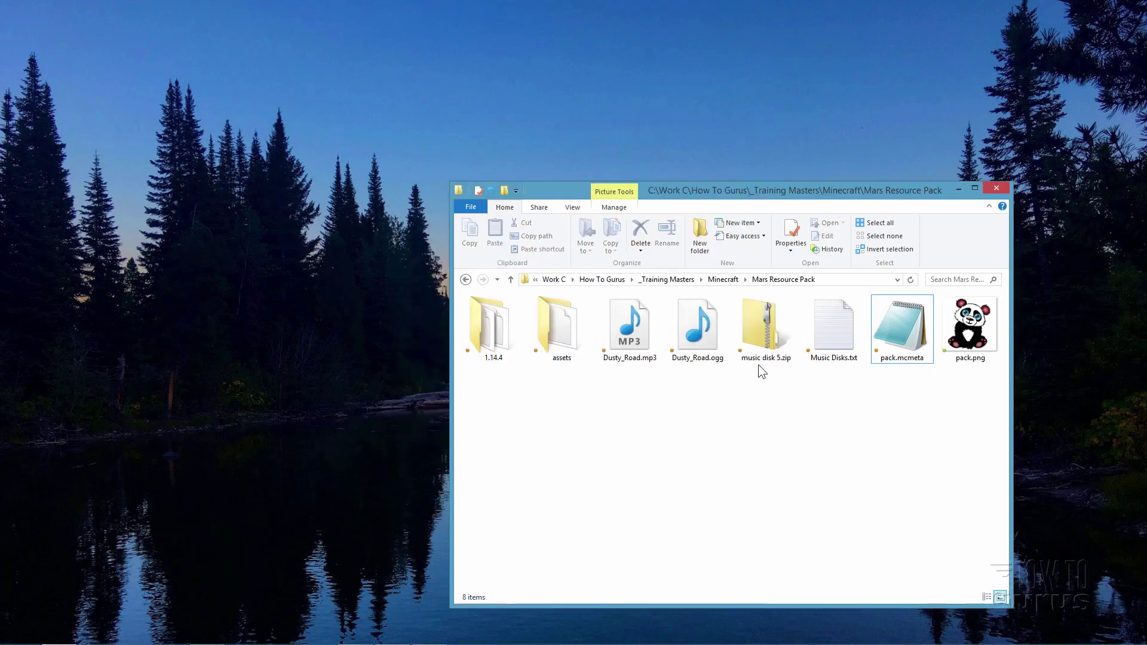
# Select music disk 5.zip, switch to Minecraft 1.14.4, restore its window and place it beside the Mars Resource Pack folder
pyautogui.click(764, 357)
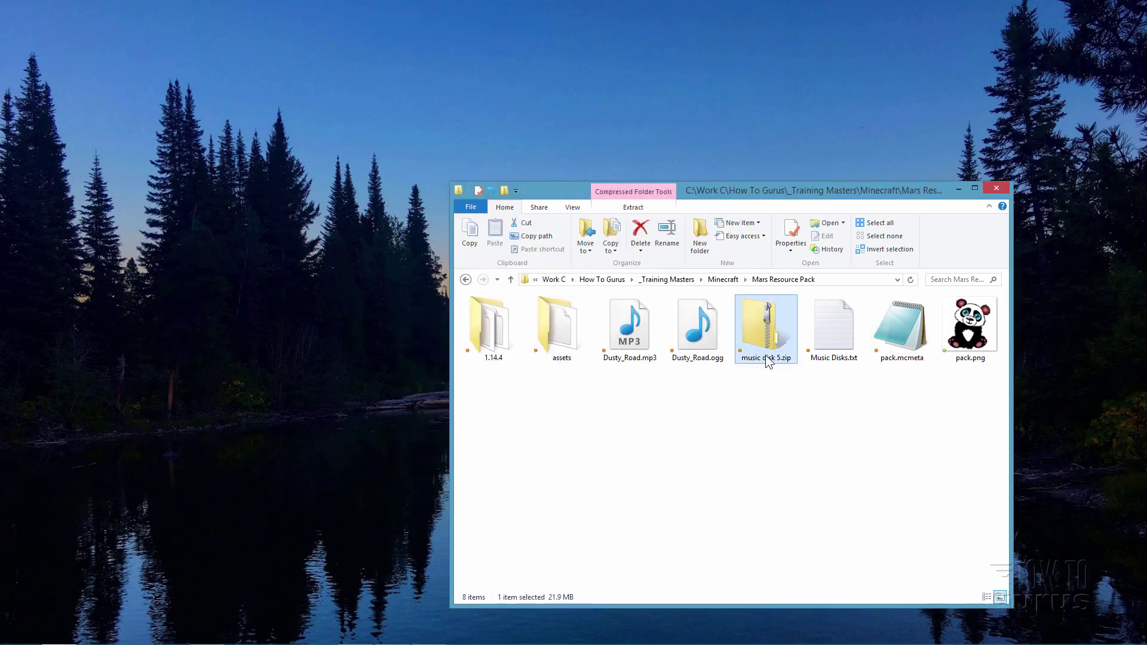
pyautogui.moveTo(717, 188); pyautogui.dragTo(309, 145)
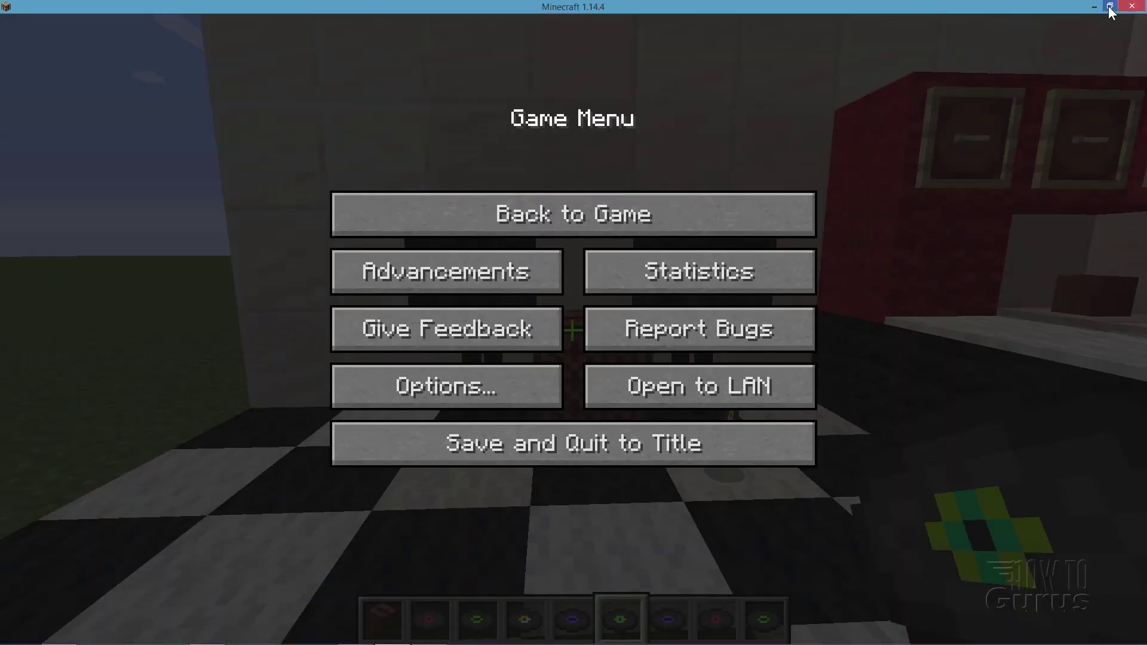
pyautogui.click(1109, 6)
pyautogui.moveTo(716, 169); pyautogui.dragTo(893, 169)
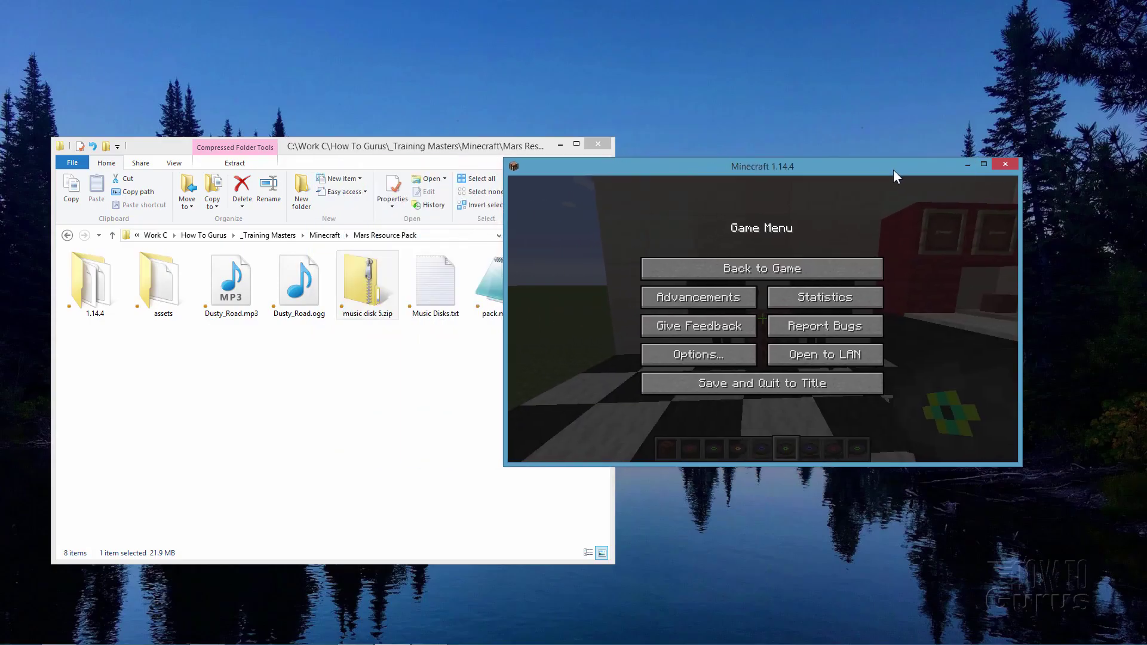
# Open the resourcepacks folder from Minecraft's resource pack options and move its window clear of the Mars Resource Pack files
pyautogui.click(707, 354)
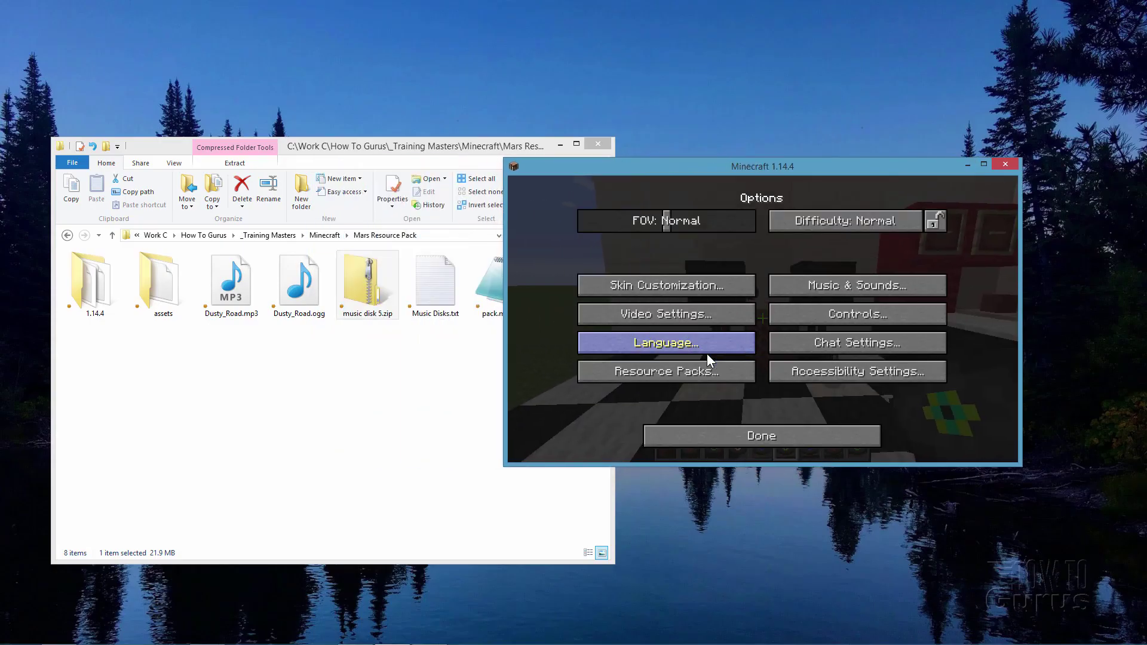
pyautogui.click(639, 371)
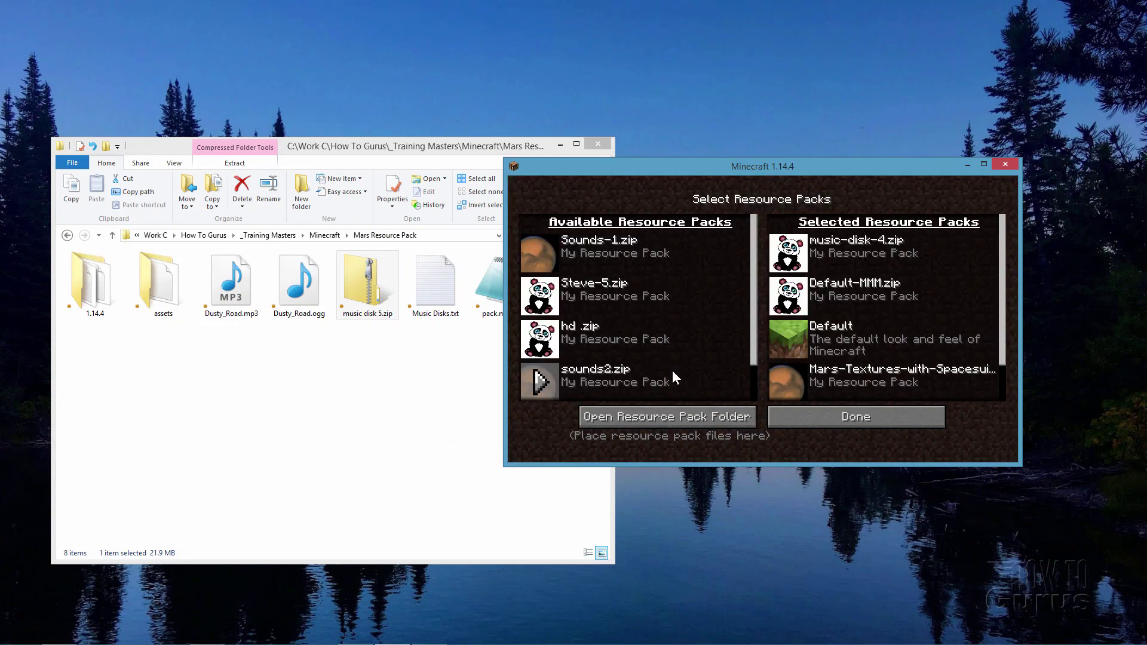
pyautogui.click(679, 418)
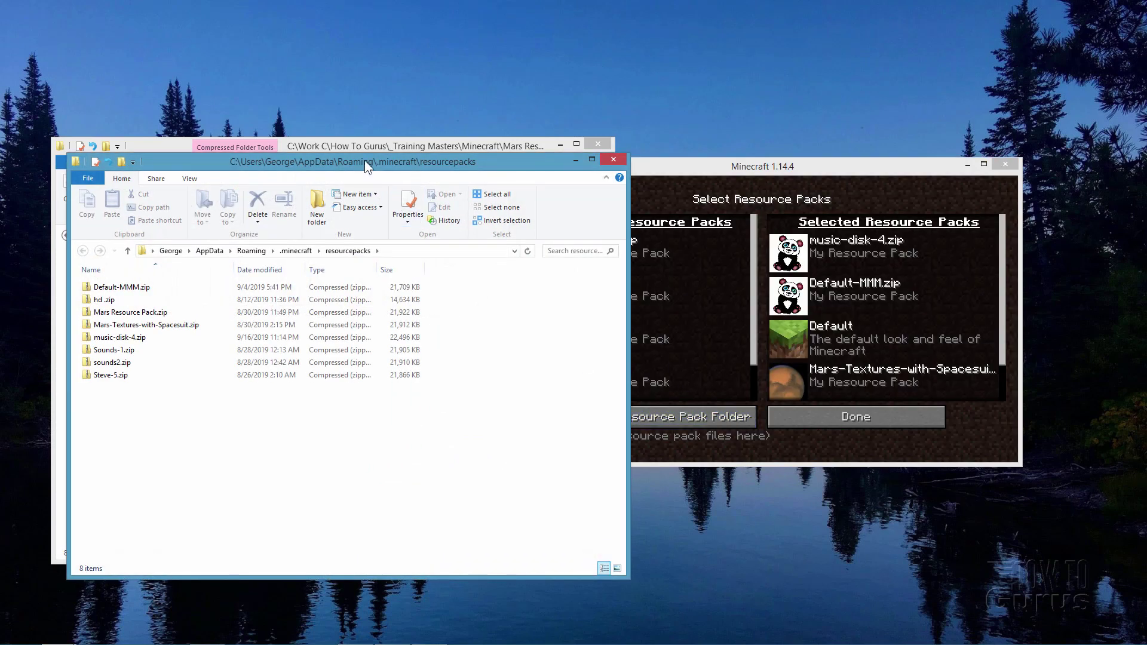
pyautogui.moveTo(365, 161); pyautogui.dragTo(729, 179)
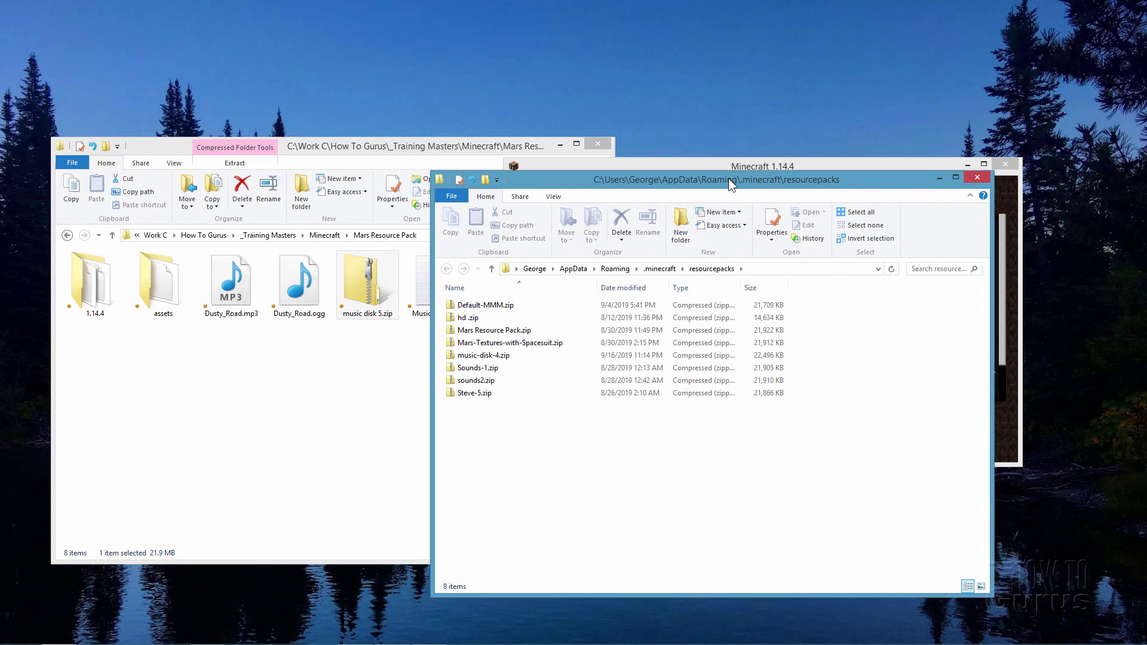
# Copy music disk 5.zip into the .minecraft\resourcepacks folder and minimize both folder windows
pyautogui.click(380, 302)
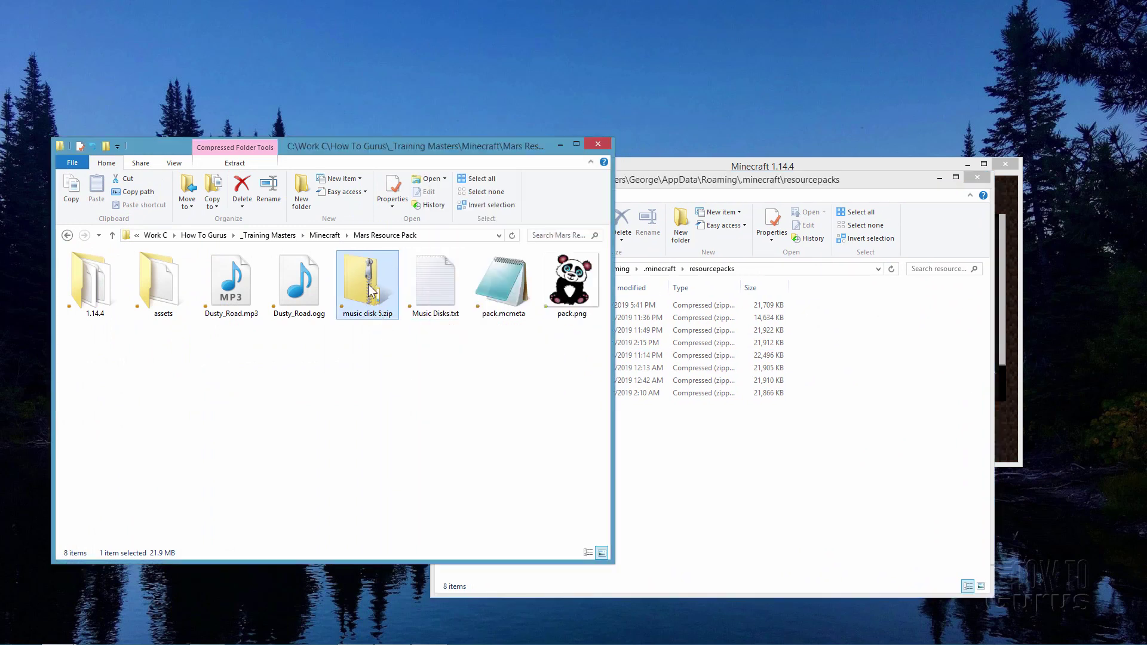
pyautogui.moveTo(371, 291); pyautogui.dragTo(679, 482)
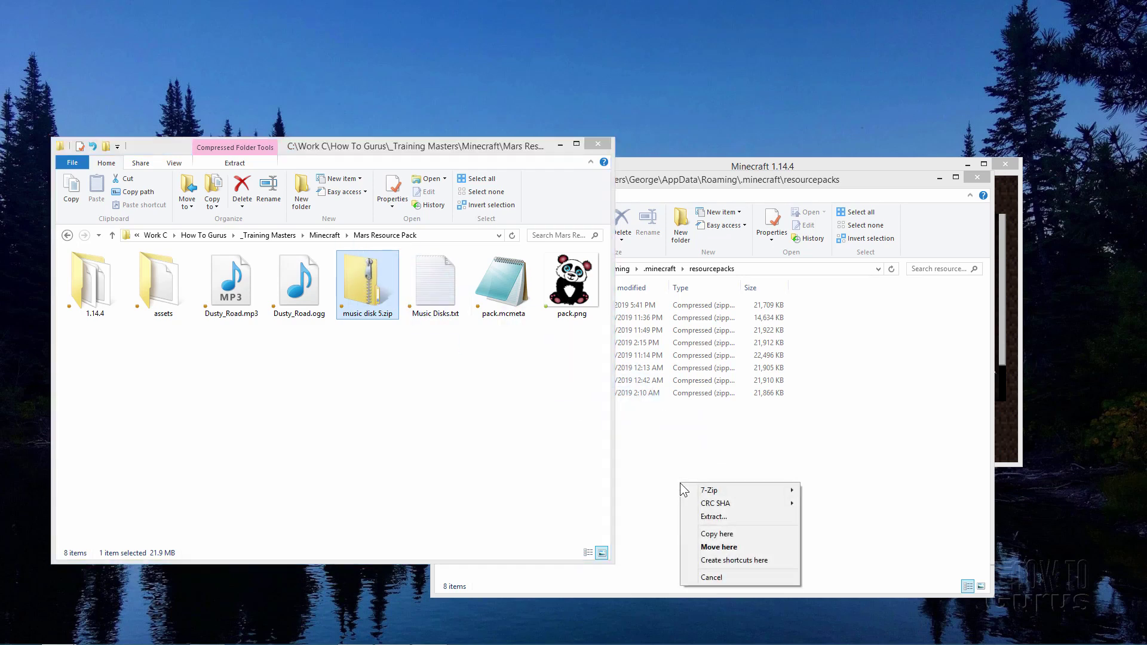
pyautogui.click(735, 534)
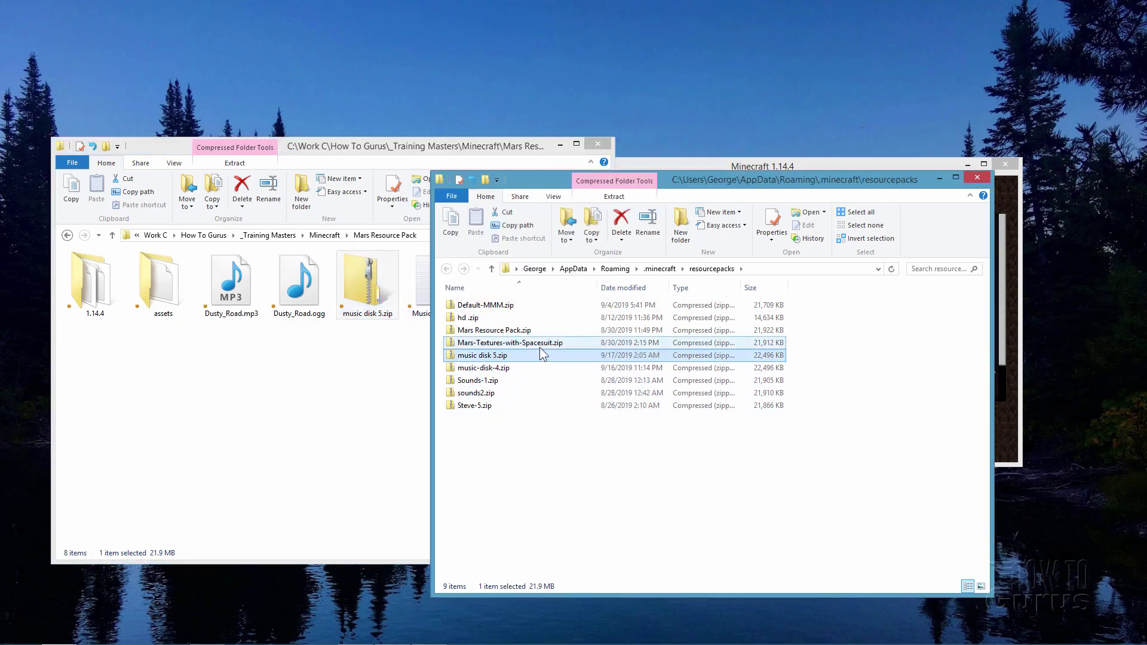
pyautogui.click(940, 177)
pyautogui.click(560, 145)
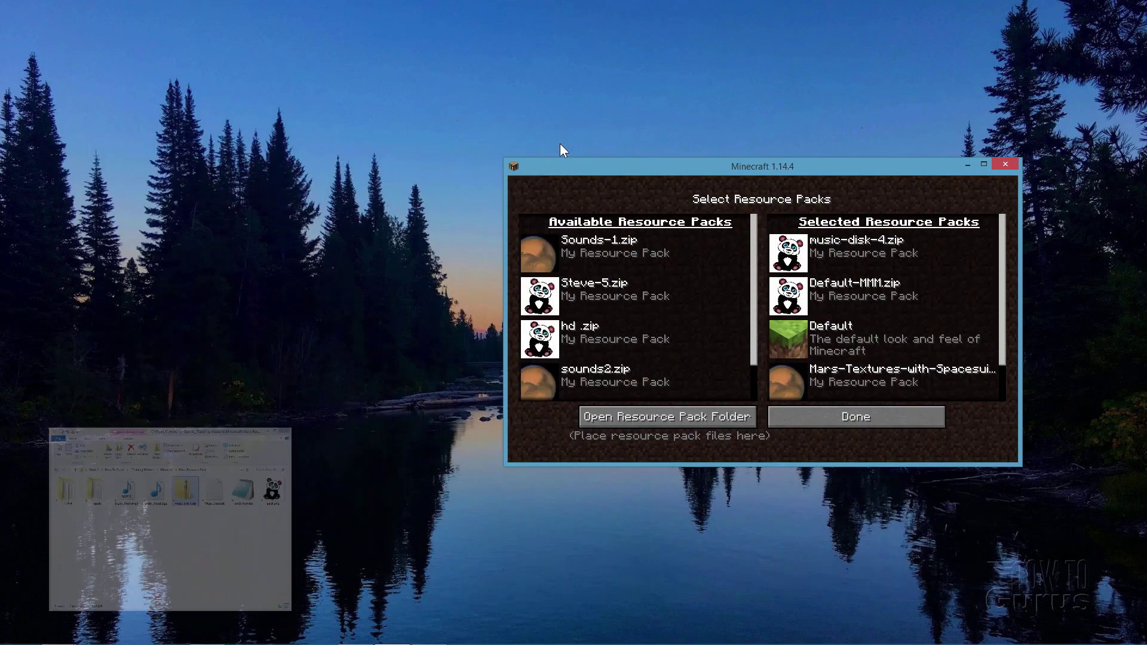
# Reposition the Minecraft window, then leave and reopen the resource pack selection to refresh the available packs
pyautogui.moveTo(747, 167); pyautogui.dragTo(535, 138)
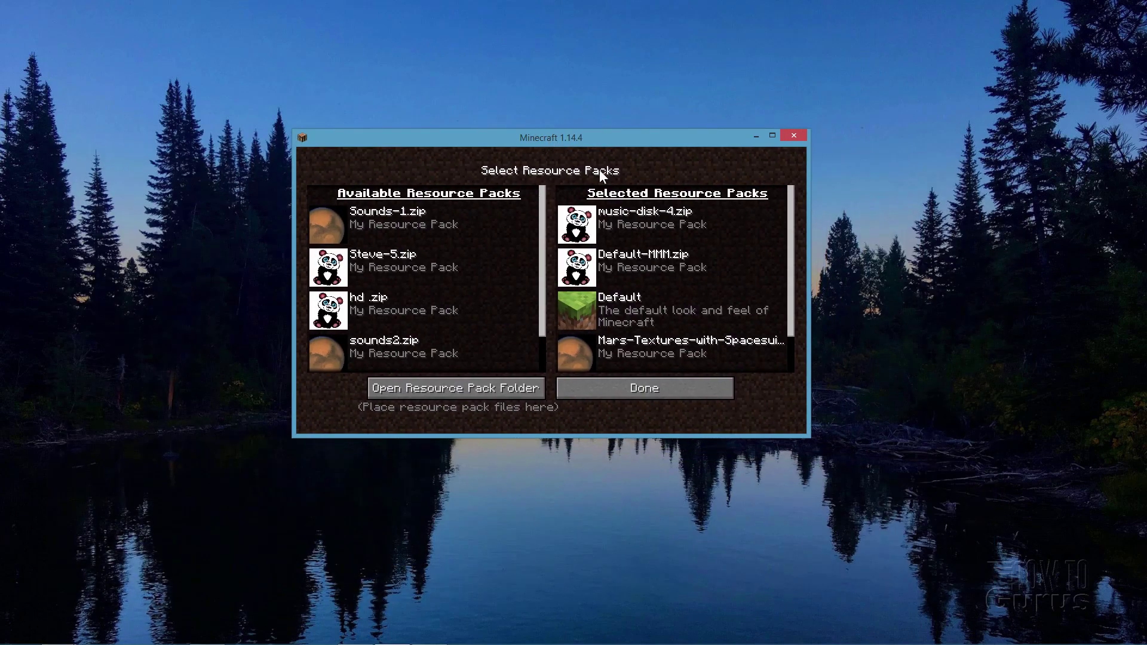
pyautogui.click(639, 386)
pyautogui.click(540, 412)
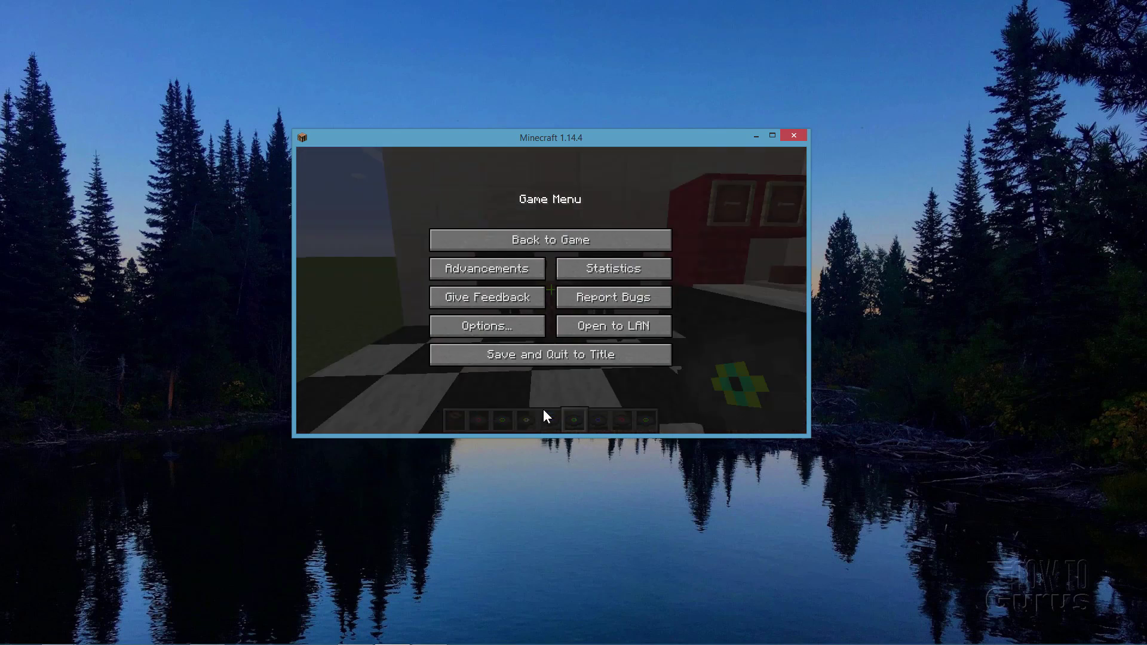
pyautogui.click(486, 325)
pyautogui.click(481, 345)
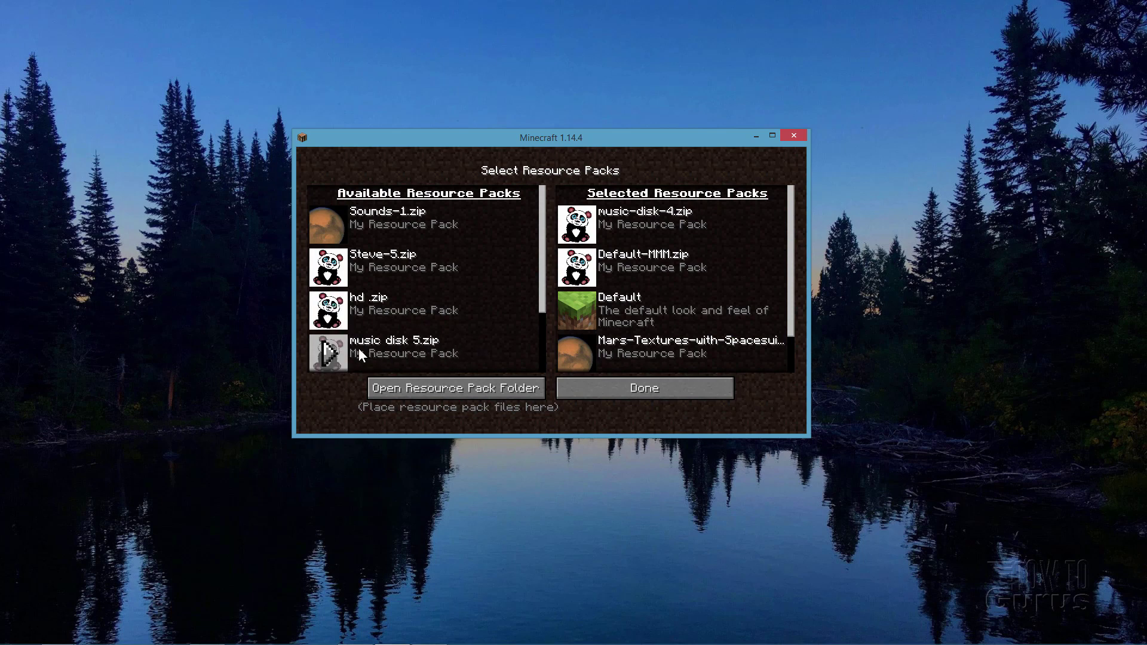
# Load music disk 5.zip into the selected resource packs and return to the game in a maximized window
pyautogui.click(330, 353)
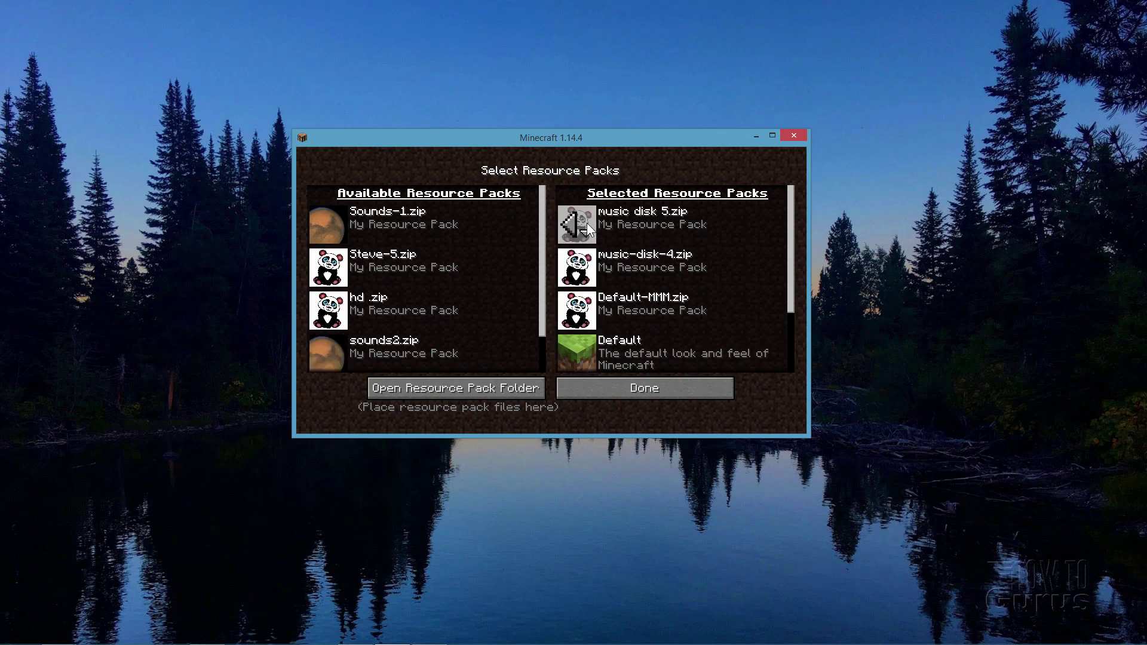
pyautogui.click(653, 385)
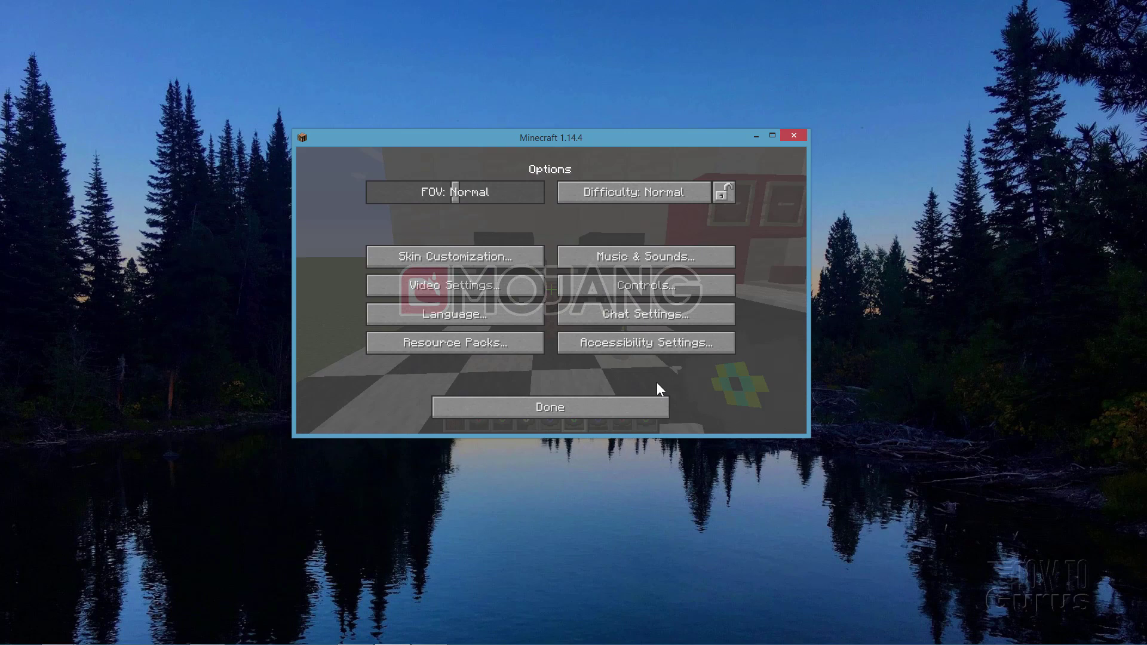
pyautogui.click(582, 400)
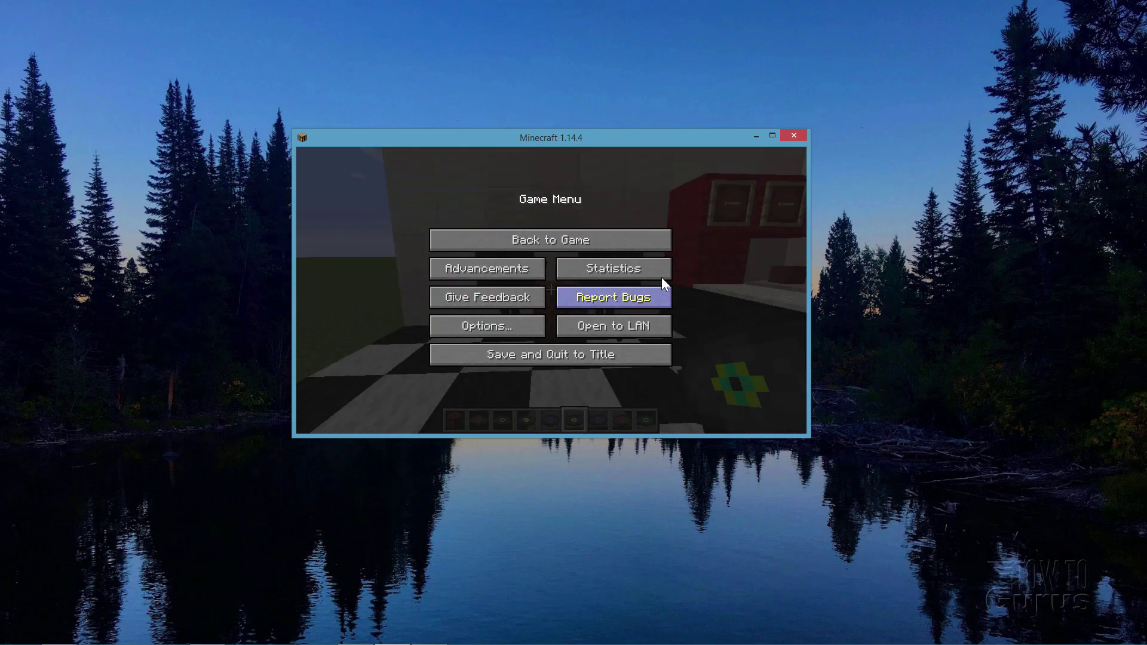
pyautogui.click(772, 138)
pyautogui.click(582, 216)
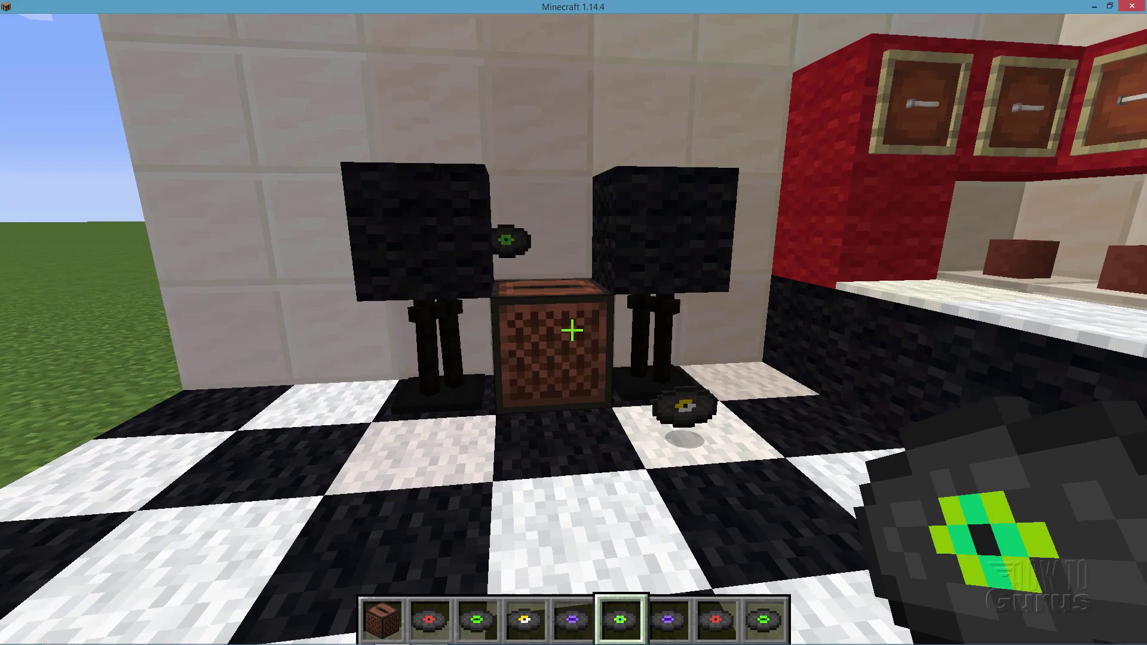
# Collect the music discs dropped around the jukebox, back away from it and hold the purple music disc from the hotbar
pyautogui.press('w')
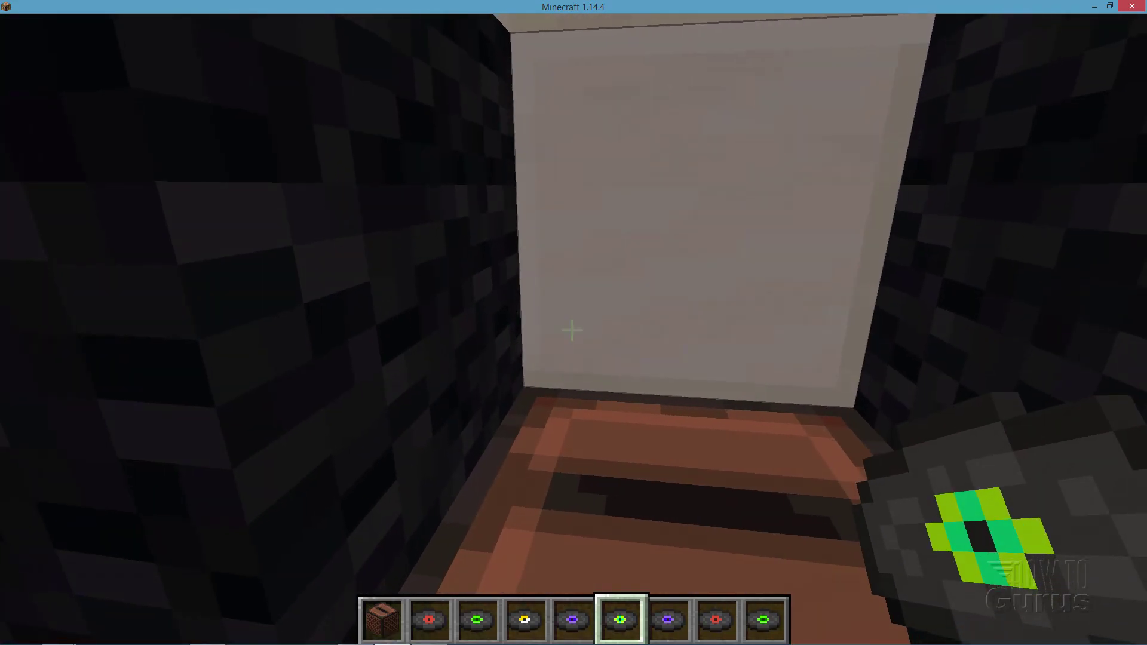
pyautogui.moveTo(573, 330)
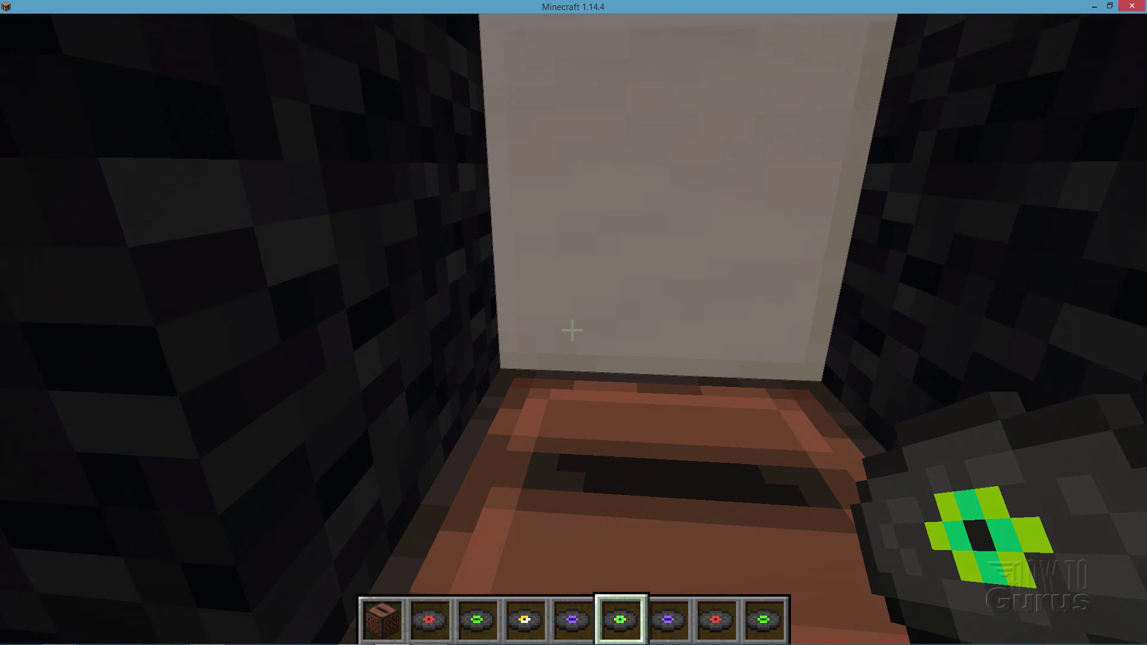
pyautogui.press('s')
pyautogui.scroll(1, 573, 331)
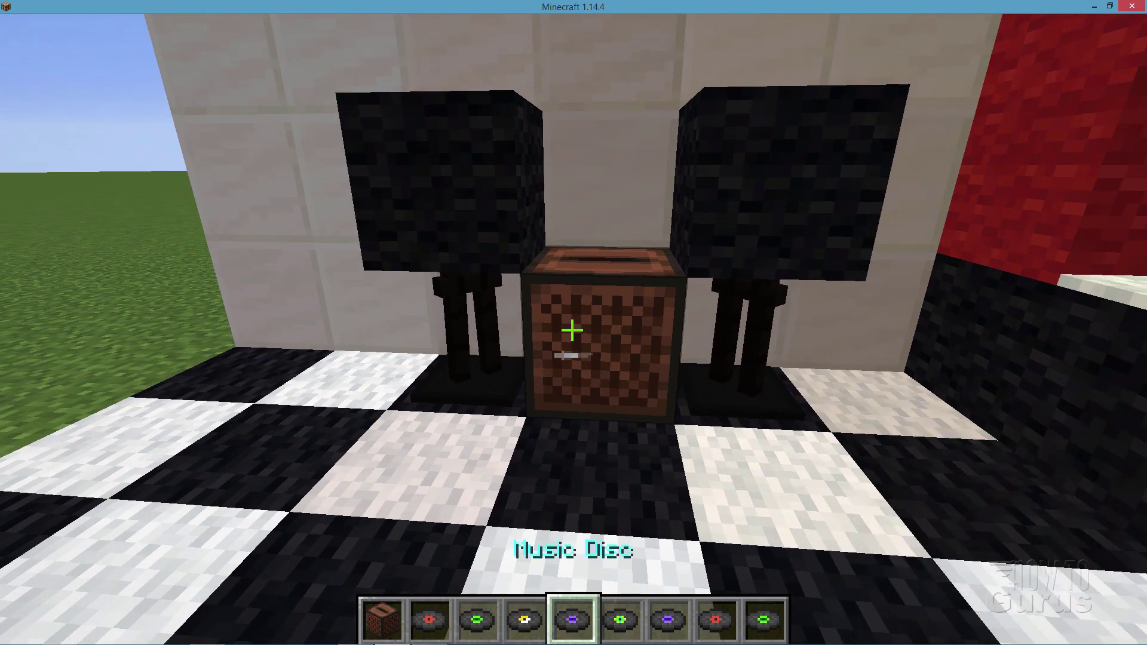
# Check the purple music disc's displayed title in the inventory while keeping that disc in hand in front of the jukebox
pyautogui.press('w')
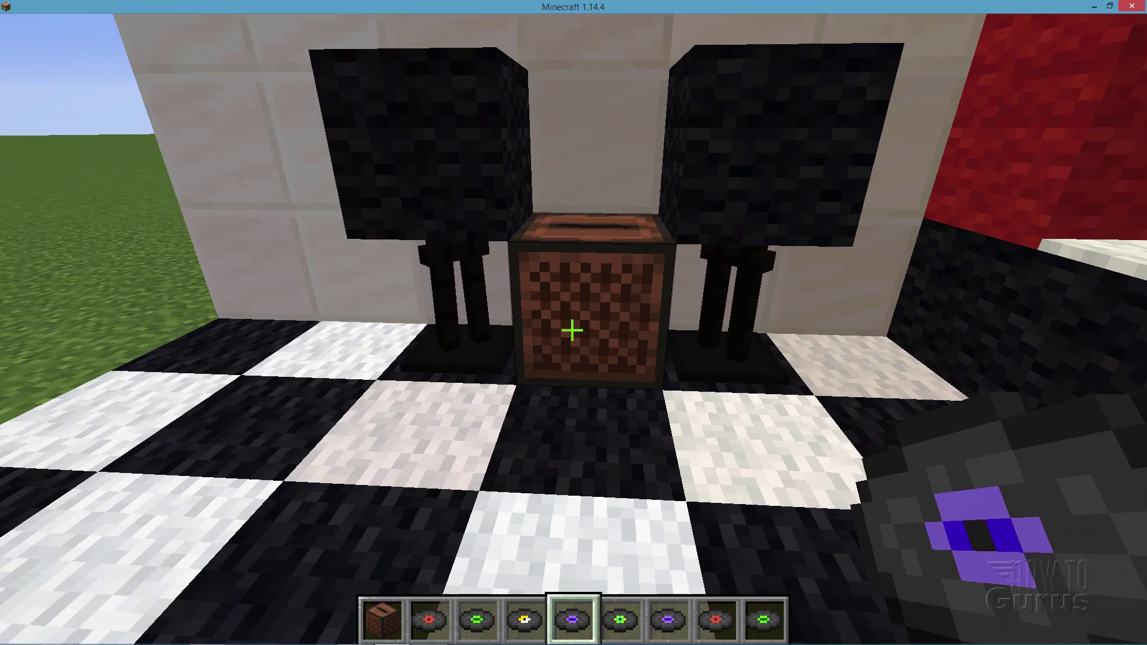
pyautogui.press('e')
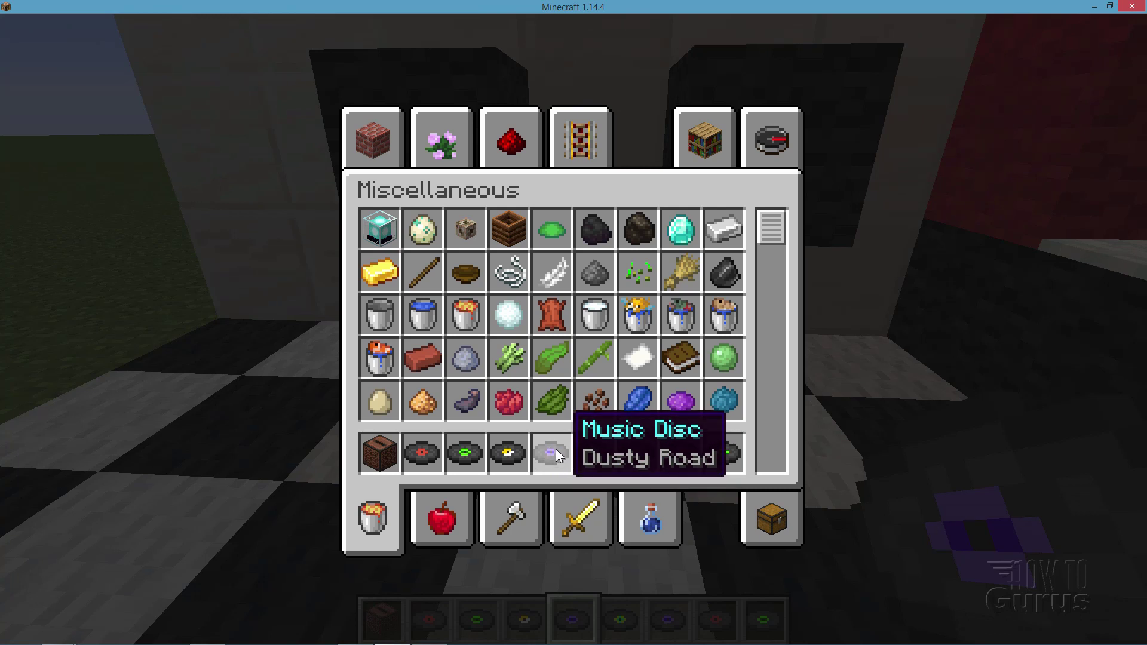
pyautogui.press('e')
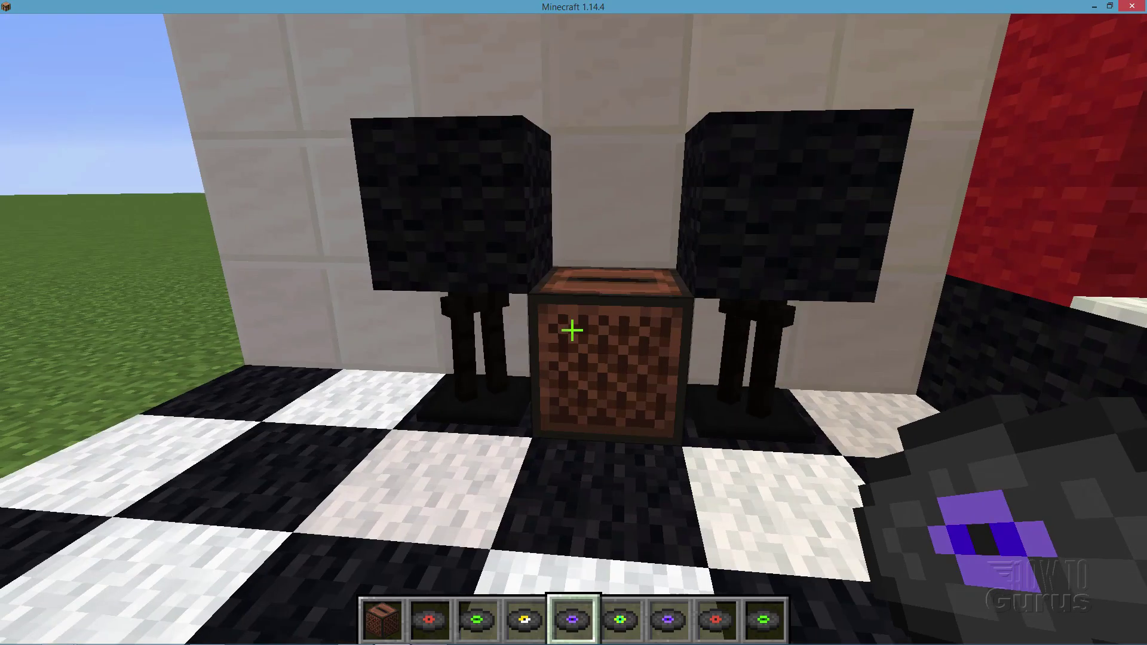
pyautogui.press('w')
pyautogui.scroll(1, 572, 330)
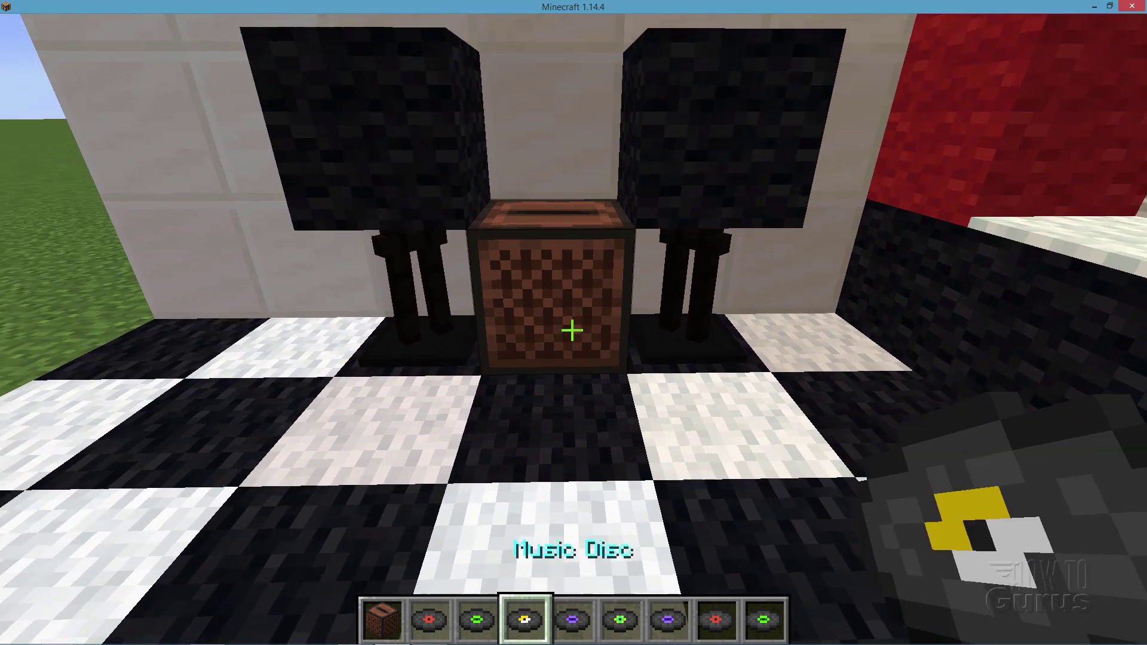
pyautogui.scroll(-1, 572, 331)
pyautogui.press('s')
pyautogui.press('w')
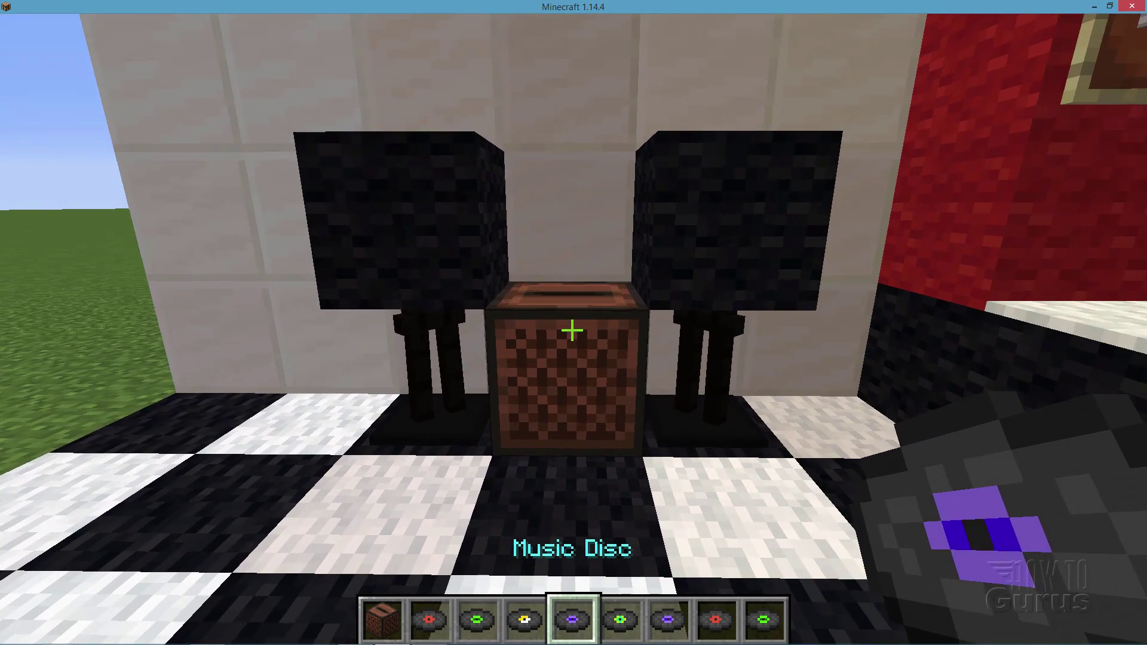
pyautogui.press('e')
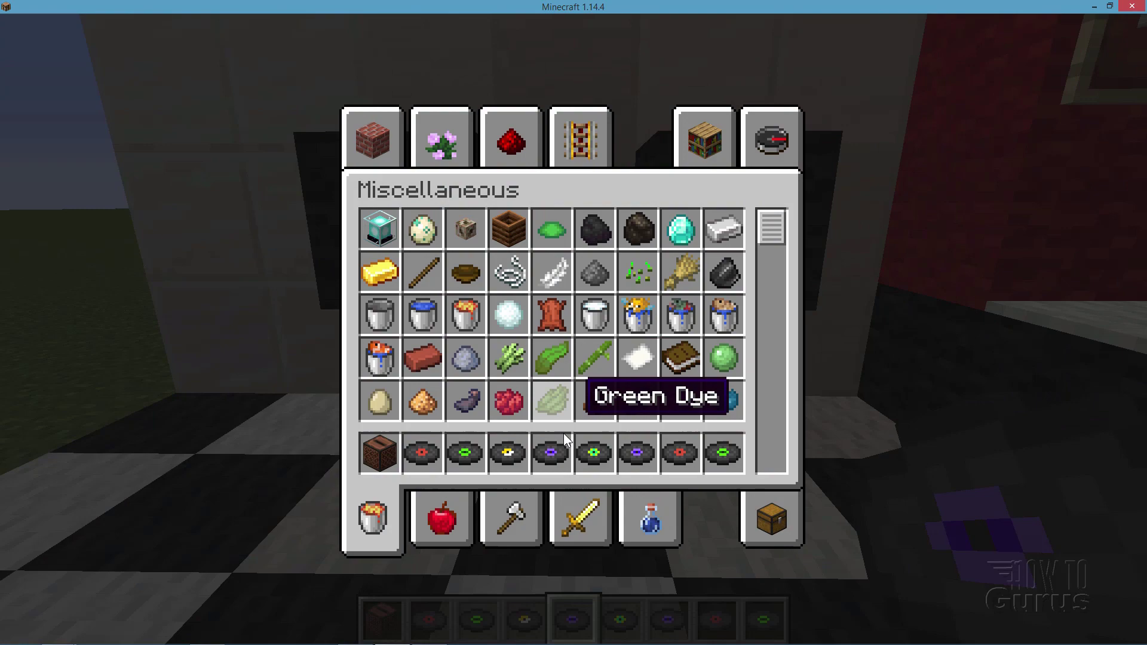
pyautogui.press('e')
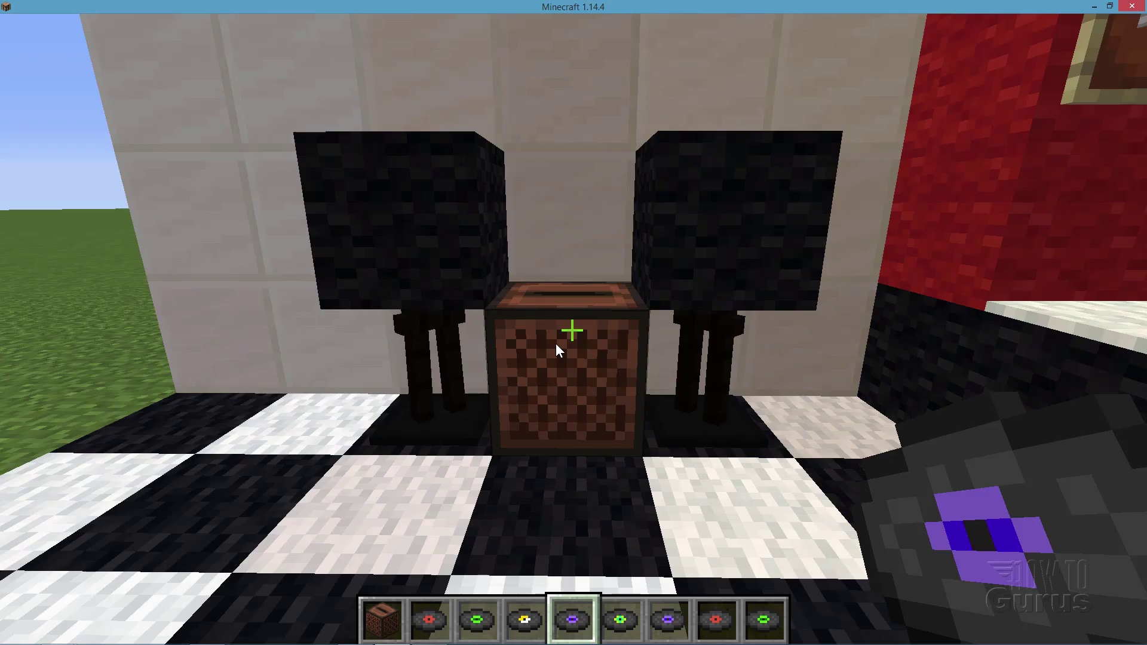
# Play the purple music disc in the jukebox and back far away across the grass to test the sound's range
pyautogui.rightClick(572, 330)
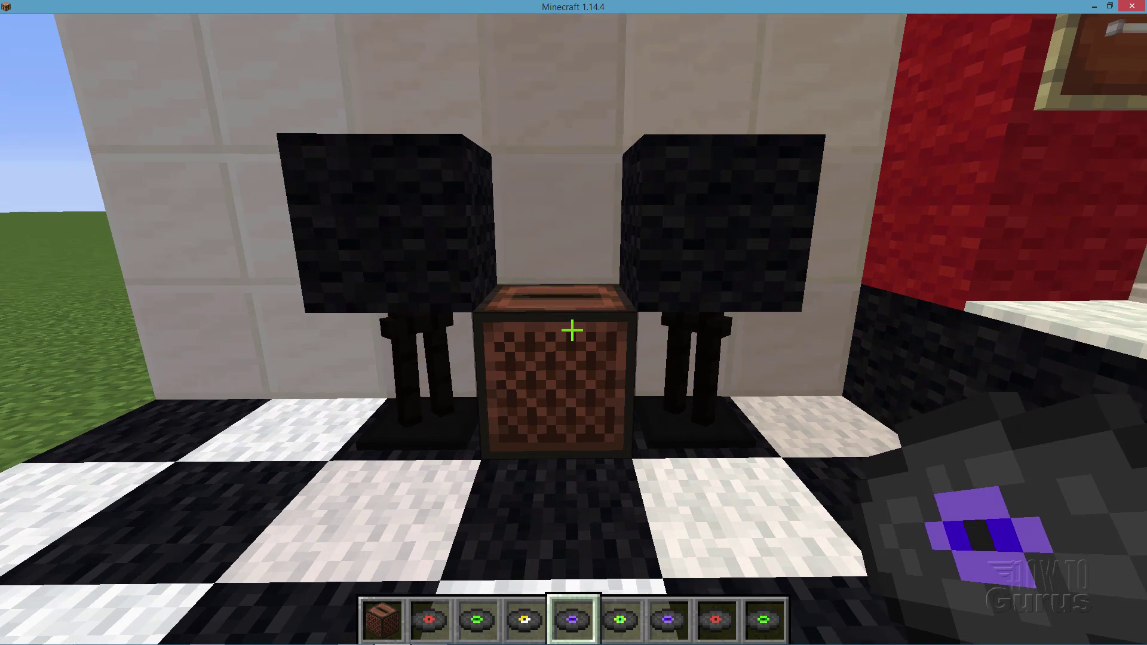
pyautogui.press('s')
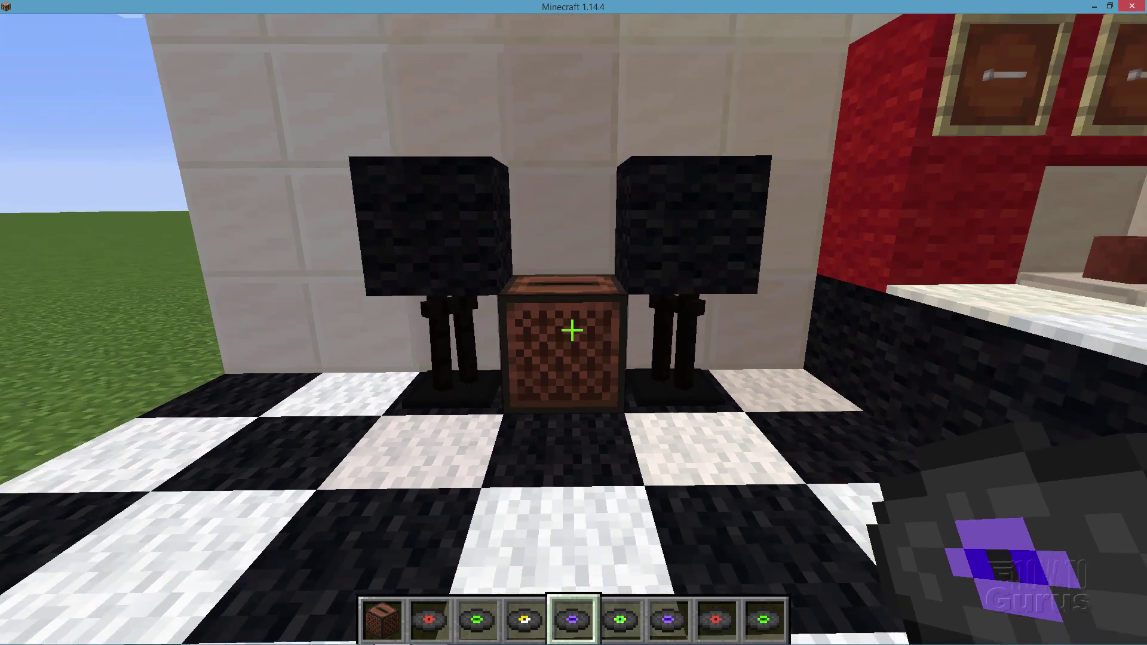
pyautogui.press('s')
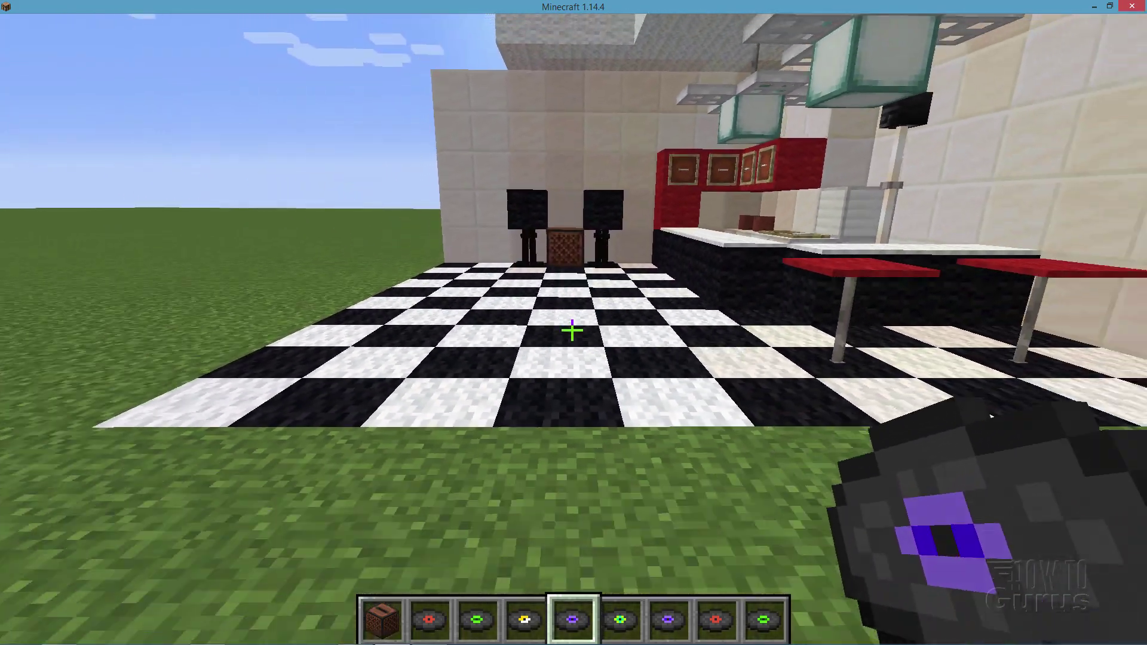
pyautogui.press('s')
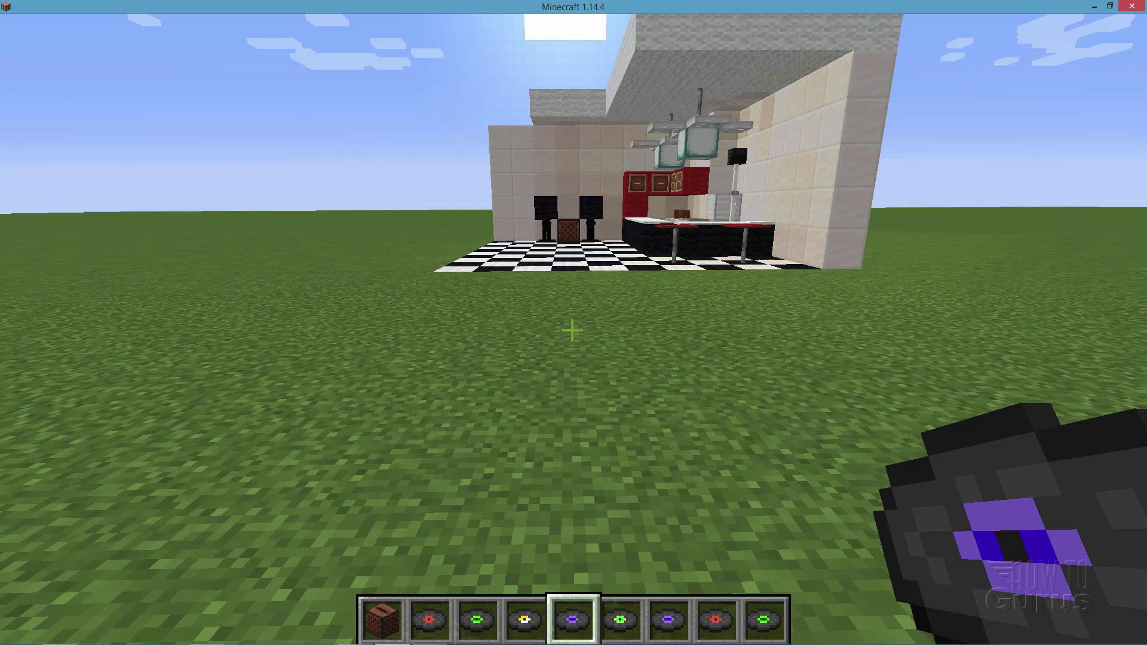
pyautogui.press('s')
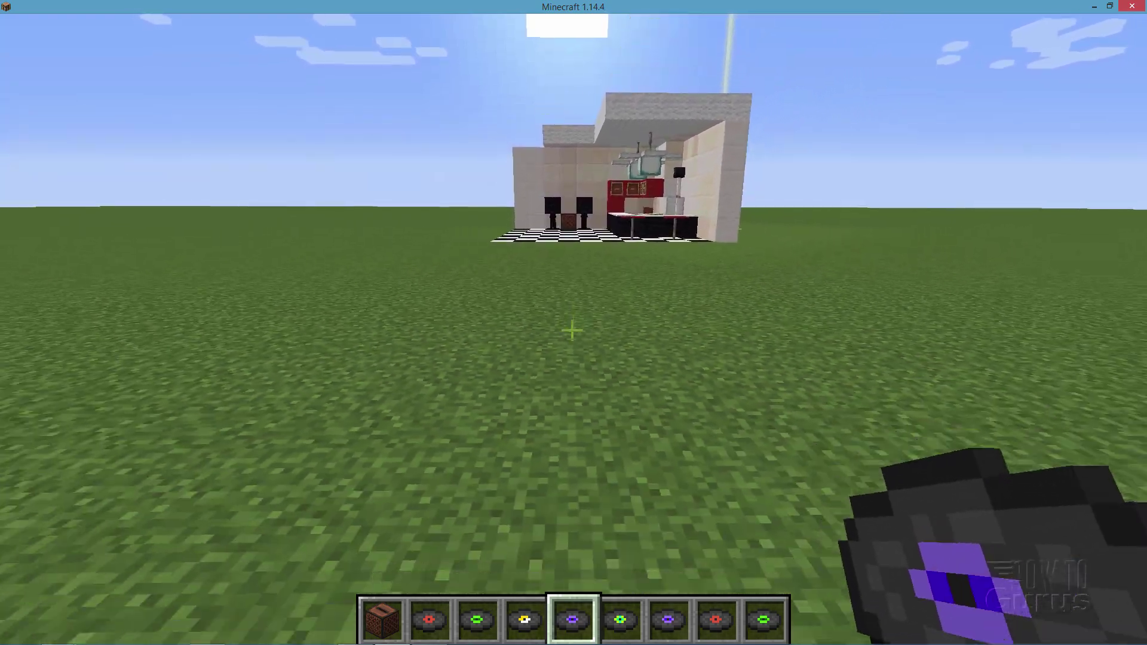
pyautogui.press('s')
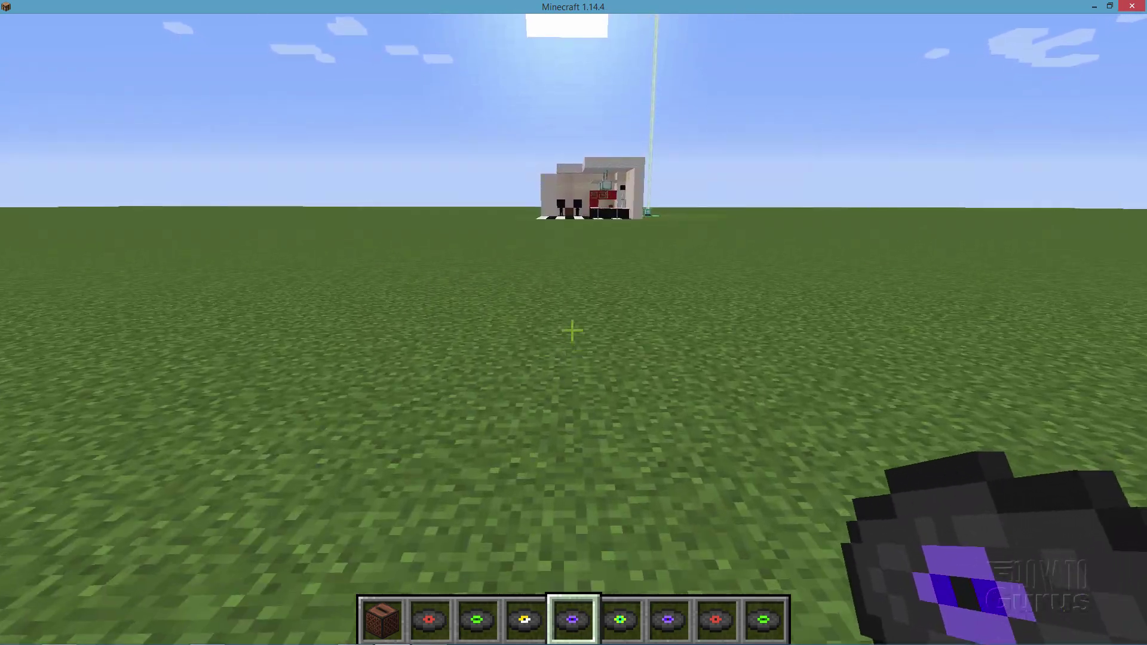
# Walk back toward the jukebox to compare the music's volume, and roam around the outside of the building in third-person view
pyautogui.press('w')
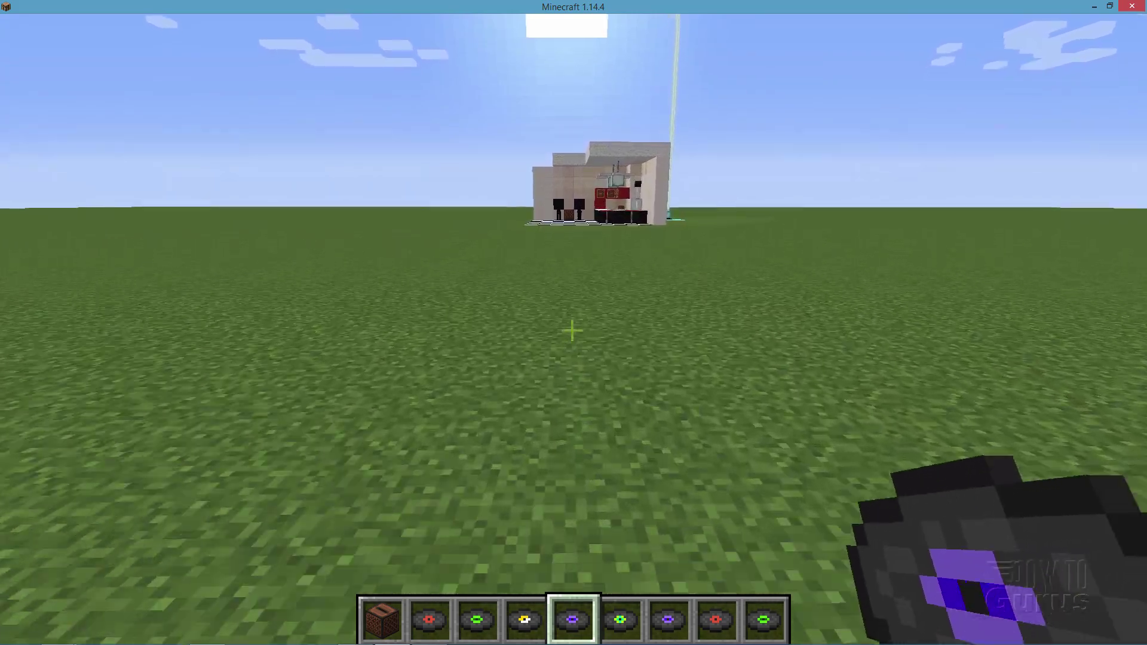
pyautogui.press('w')
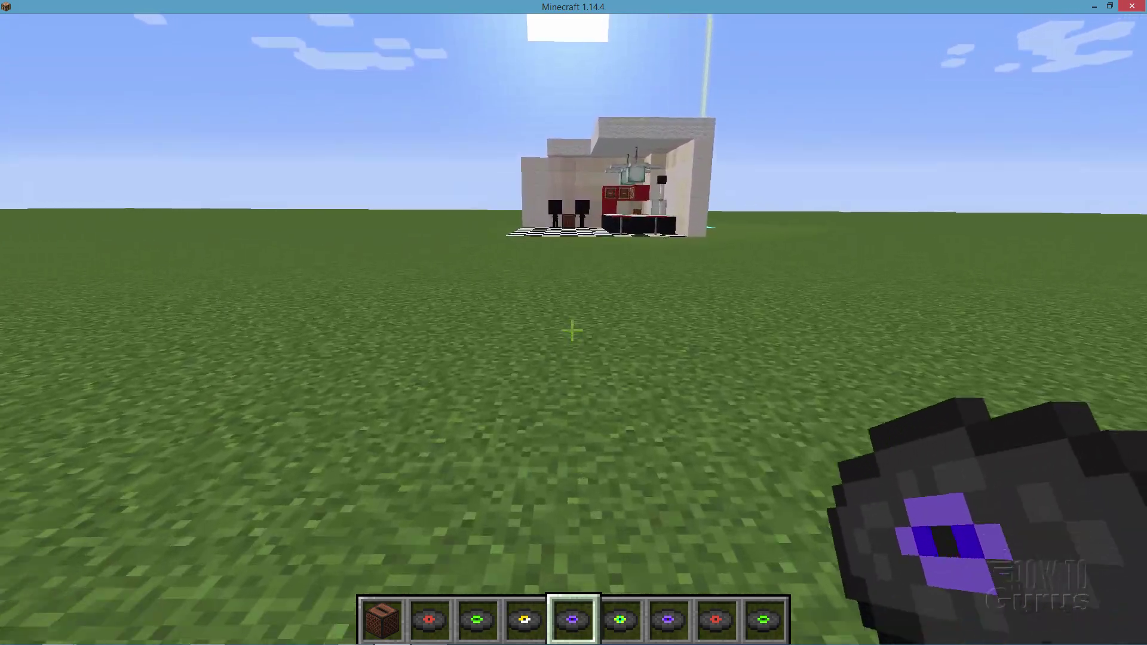
pyautogui.press('w')
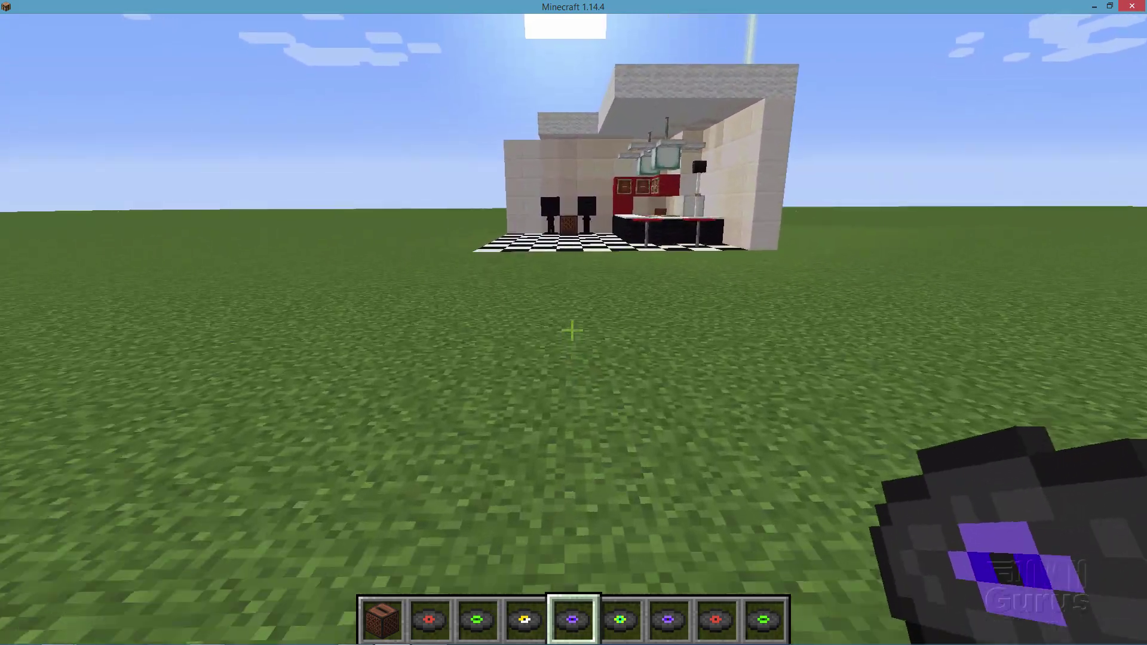
pyautogui.press('w')
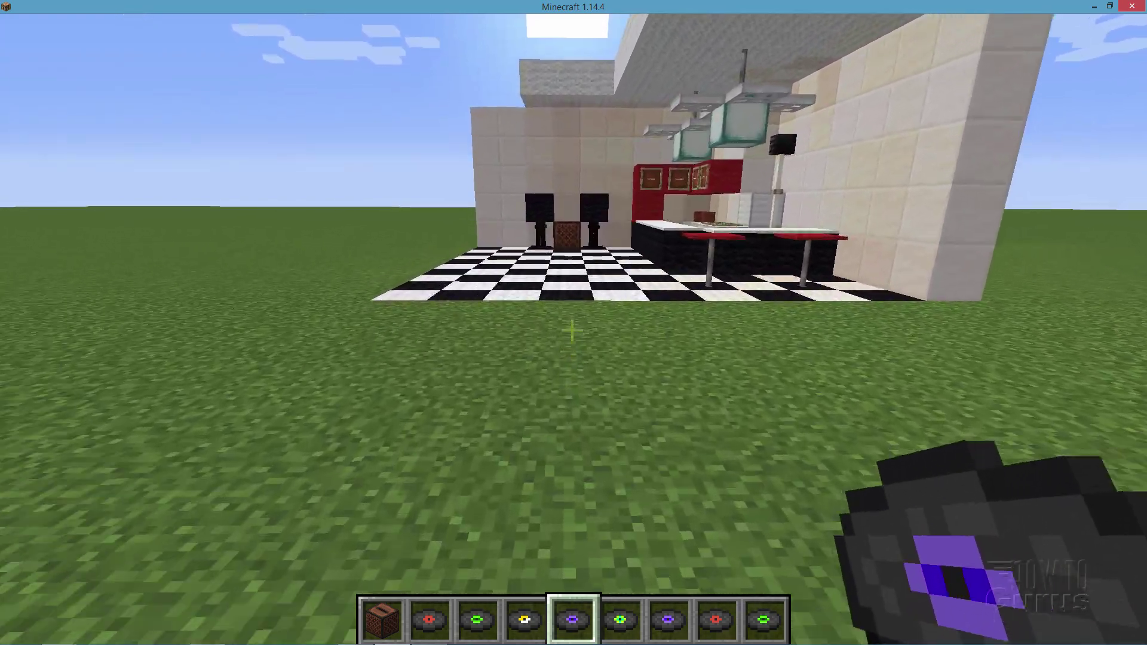
pyautogui.press('w')
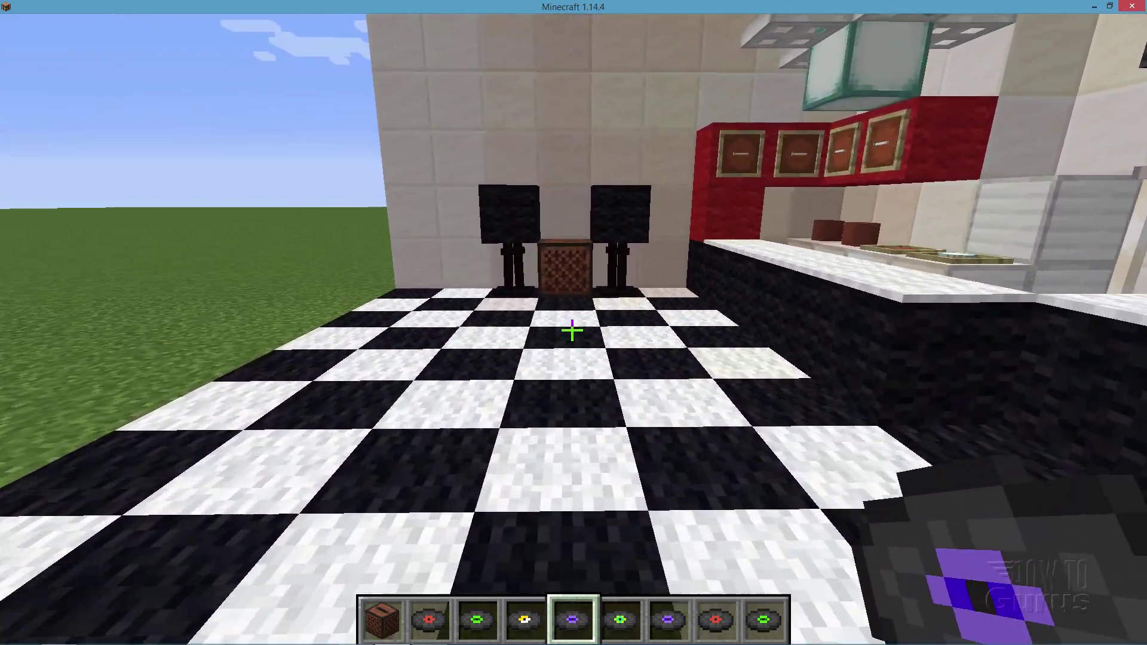
pyautogui.press('w')
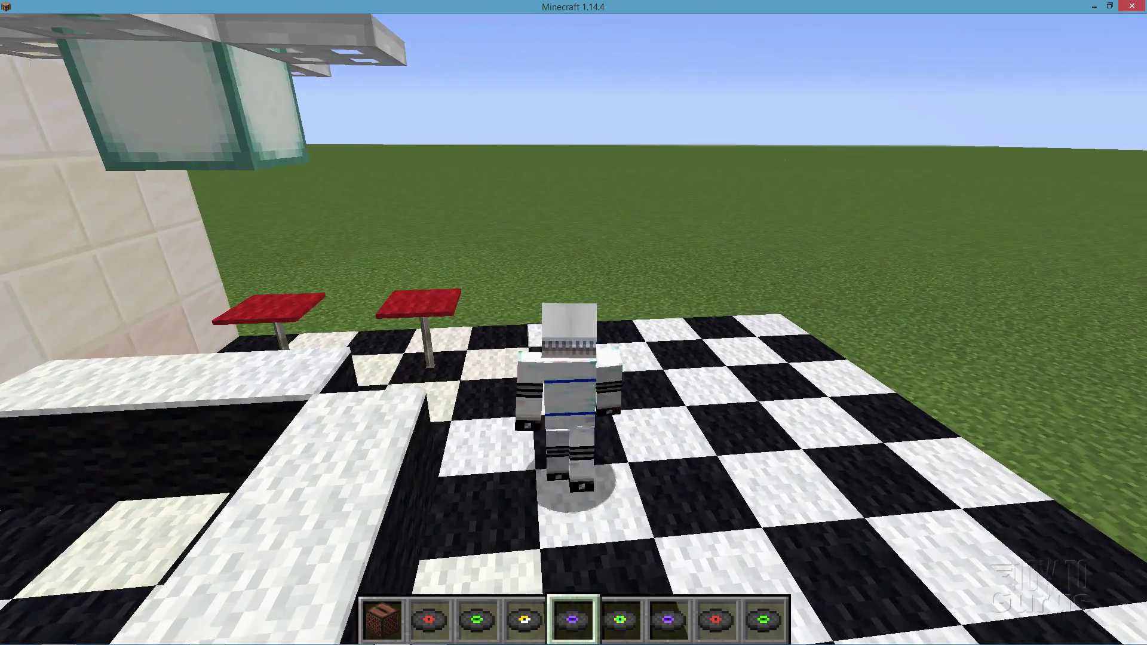
pyautogui.press('w')
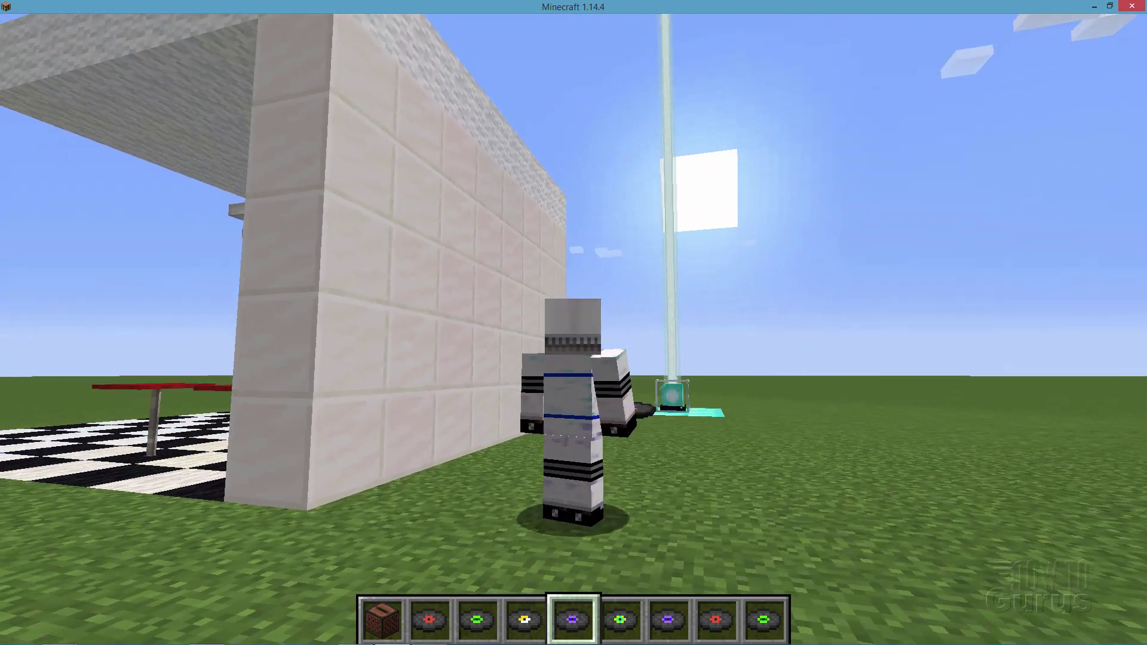
pyautogui.press('w')
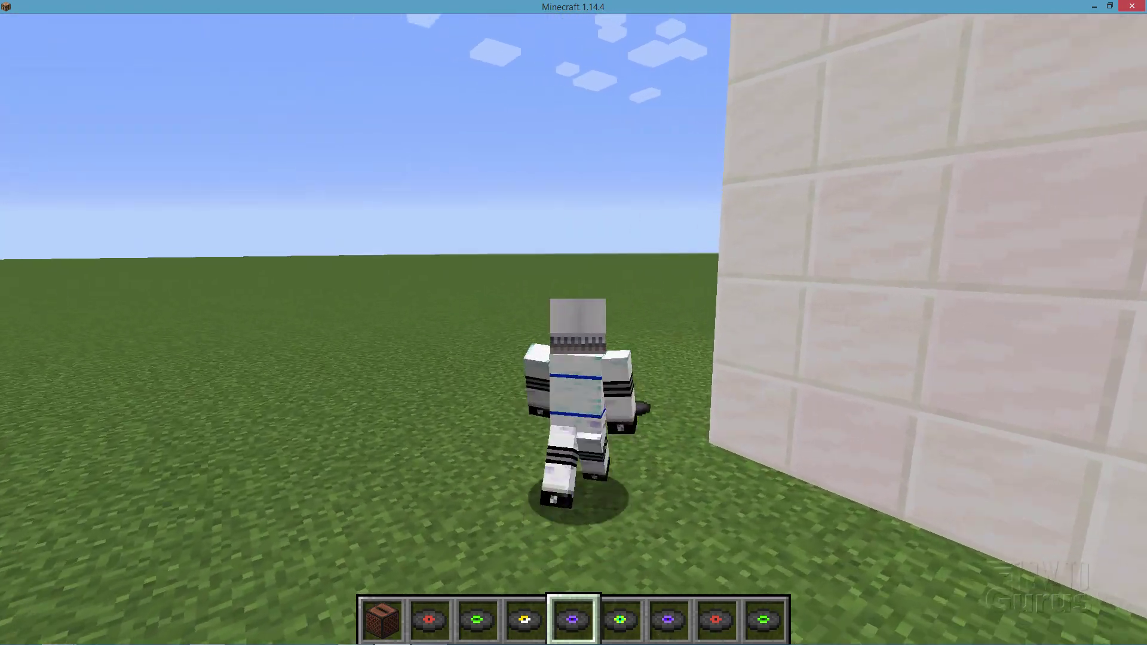